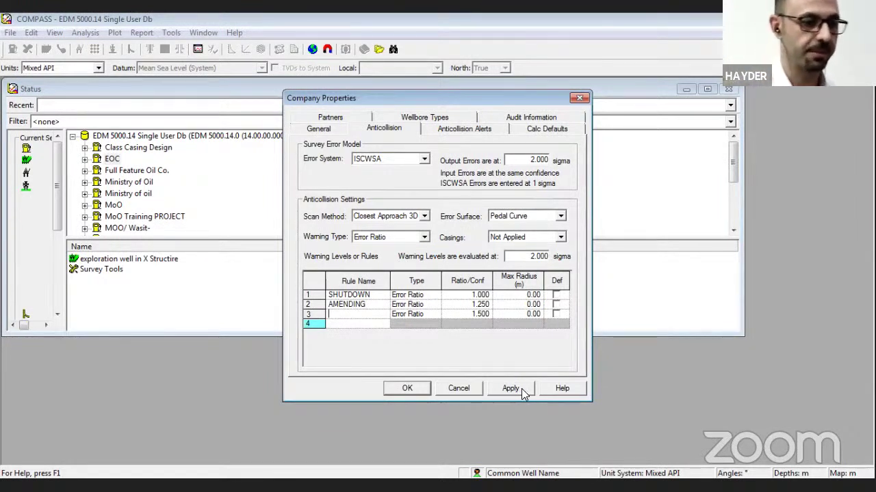
# Name the third anticollision warning rule MONITORING and accept the company properties.
pyautogui.write('MO')
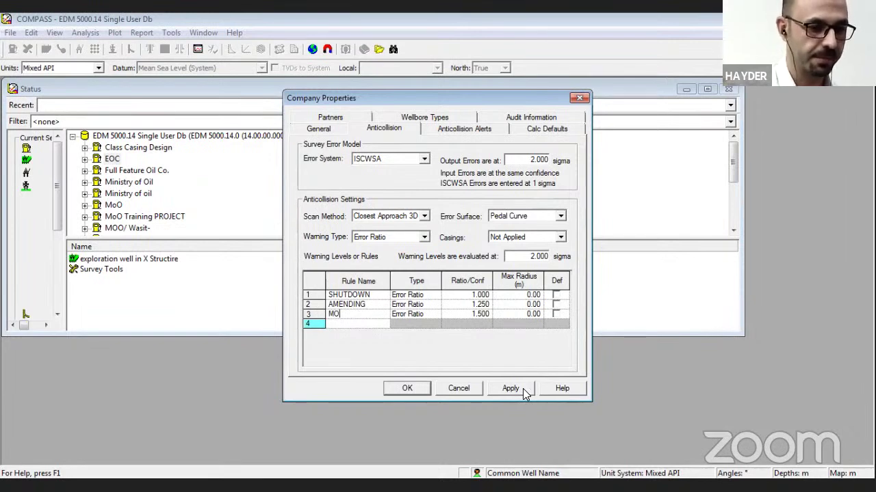
pyautogui.write('NITO')
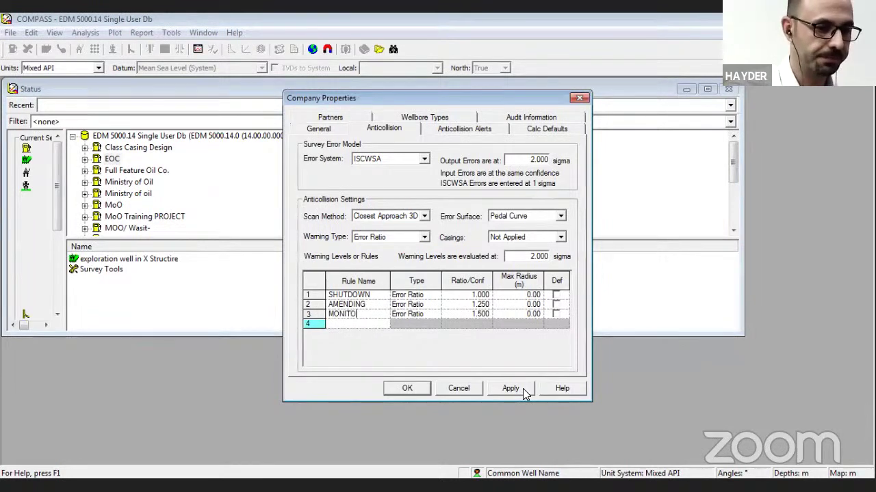
pyautogui.write('RING')
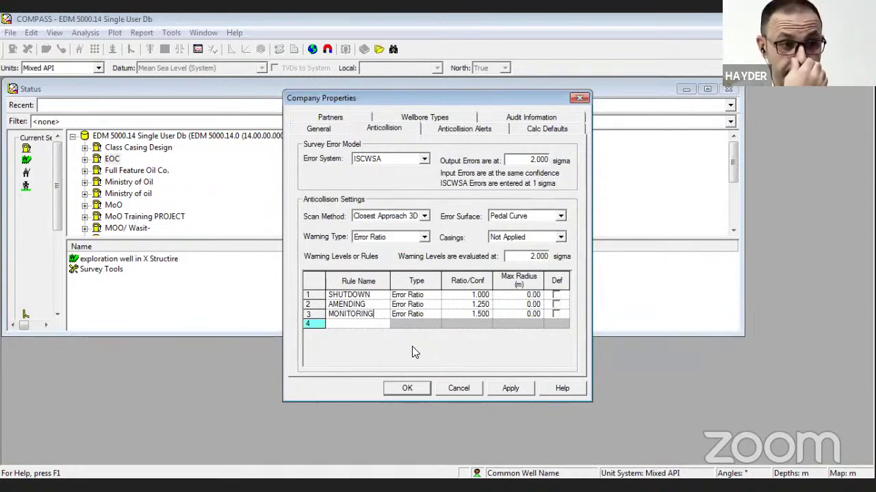
pyautogui.click(349, 296)
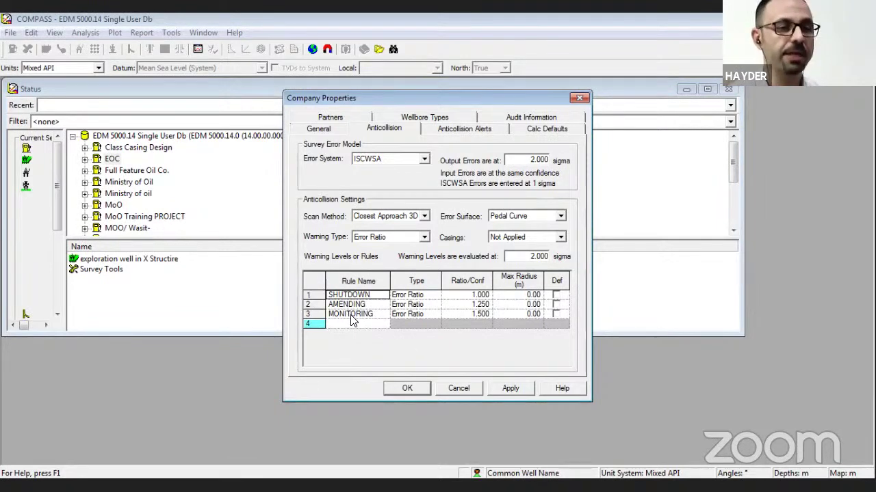
pyautogui.click(394, 390)
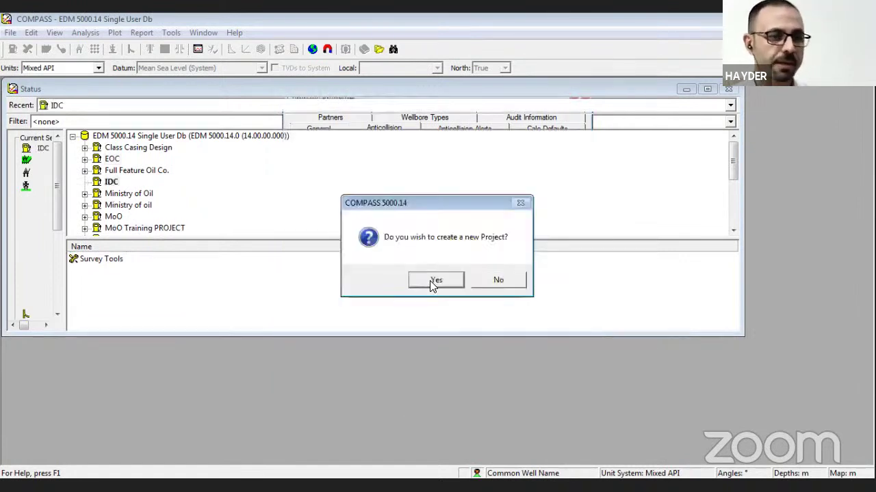
# Create a new project under the IDC company and name it X FIELD PROJECT.
pyautogui.click(436, 281)
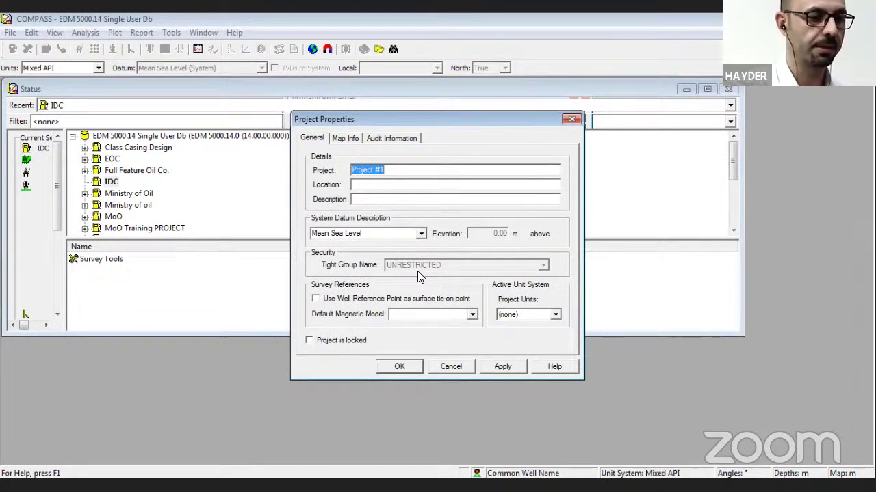
pyautogui.write('X F')
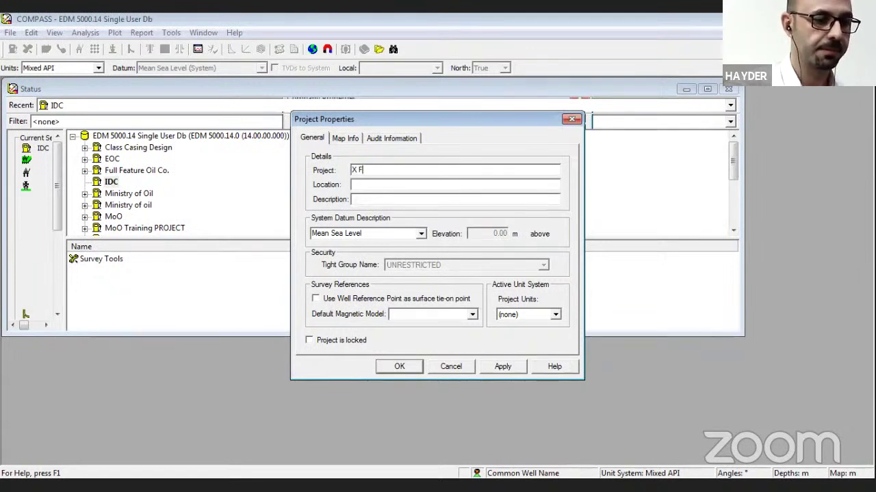
pyautogui.write('IELD')
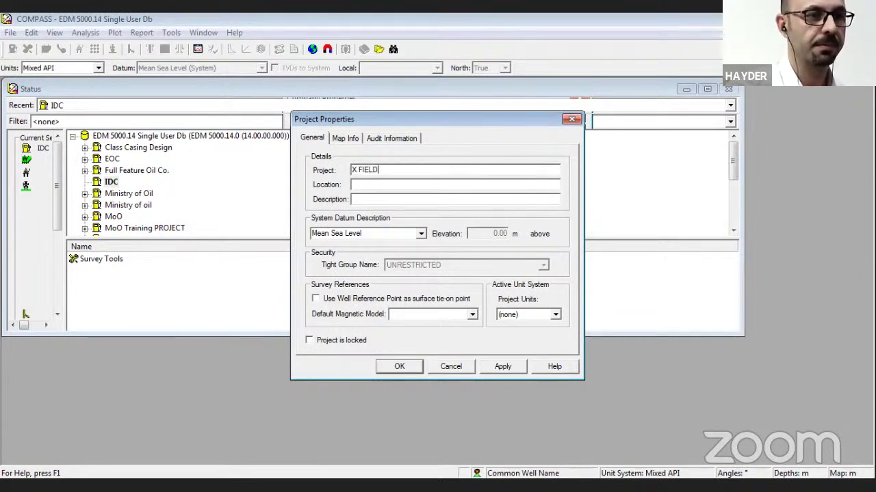
pyautogui.write(' PR')
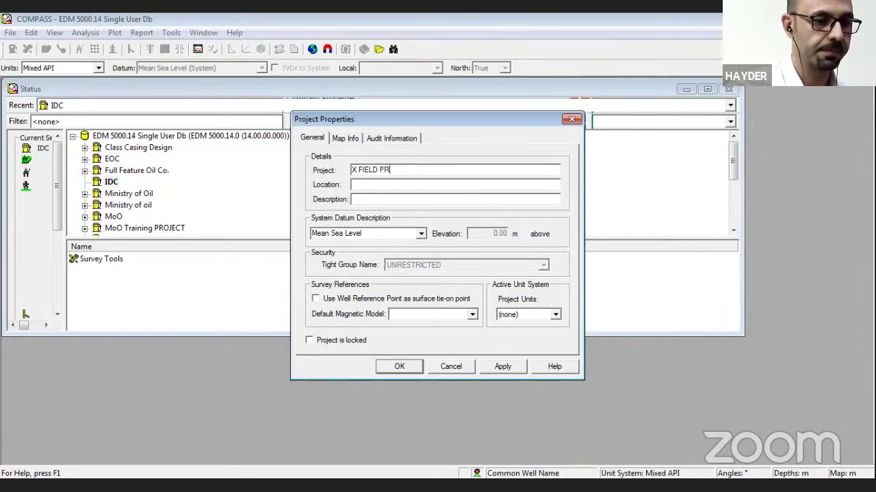
pyautogui.write('OJECT')
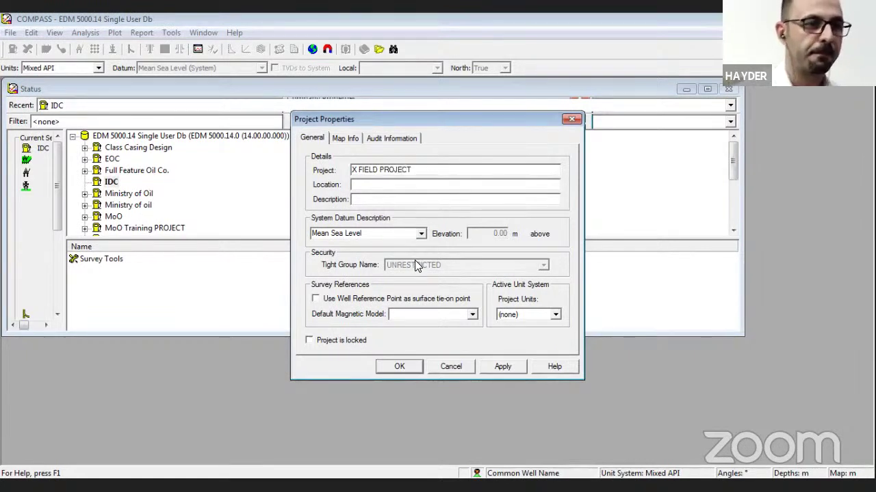
# Set the project's geodetic system to Iraq Coordinate Systems and accept the project properties.
pyautogui.click(346, 140)
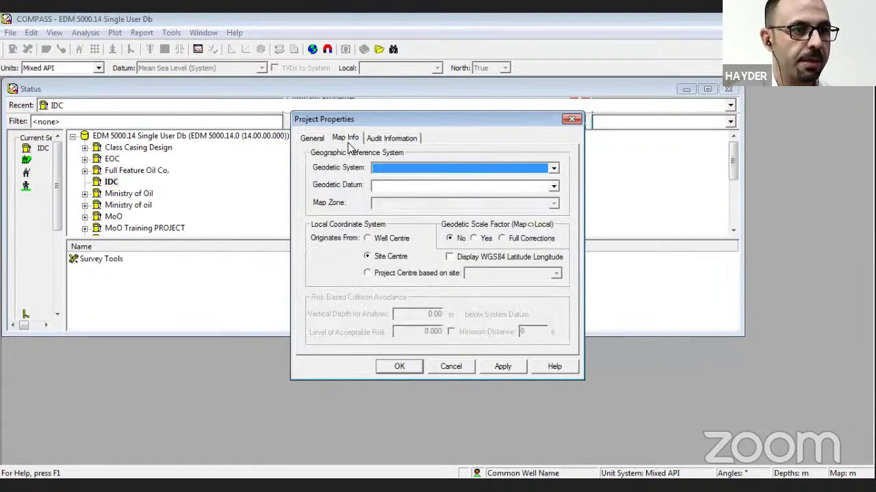
pyautogui.click(408, 170)
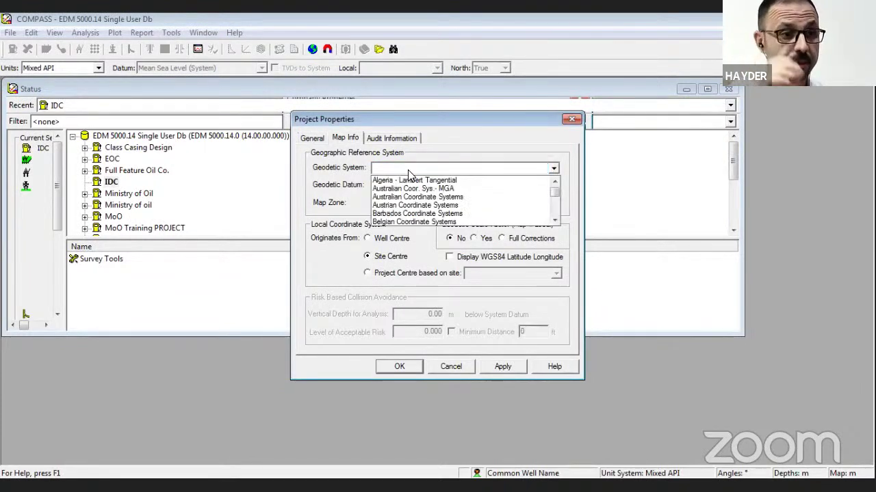
pyautogui.click(555, 197)
pyautogui.click(554, 197)
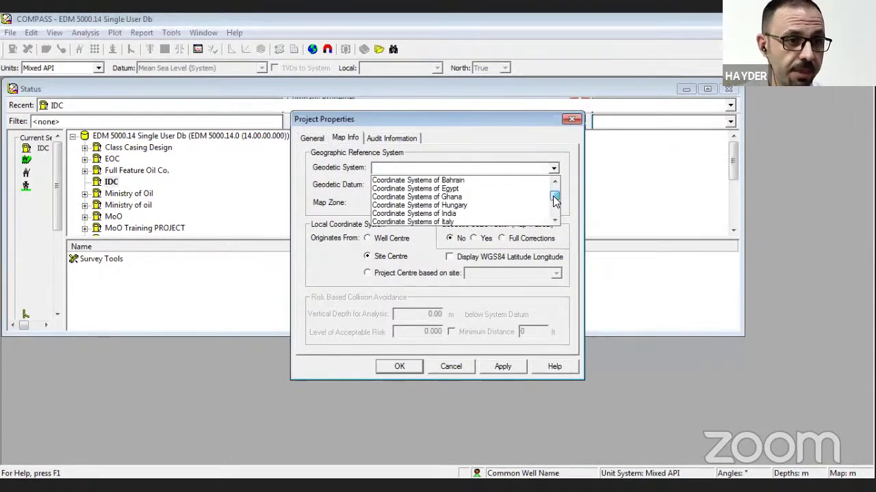
pyautogui.moveTo(554, 197); pyautogui.dragTo(544, 197)
pyautogui.scroll(2, 543, 197)
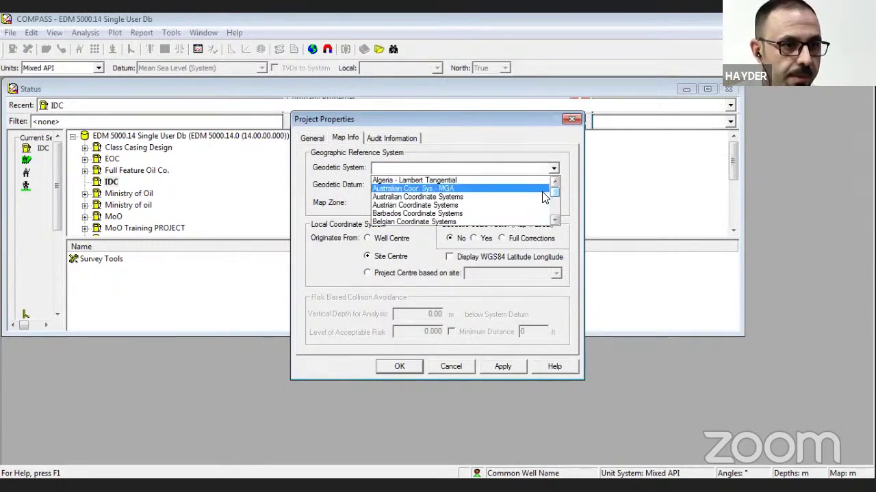
pyautogui.scroll(-2, 543, 197)
pyautogui.scroll(-3, 543, 197)
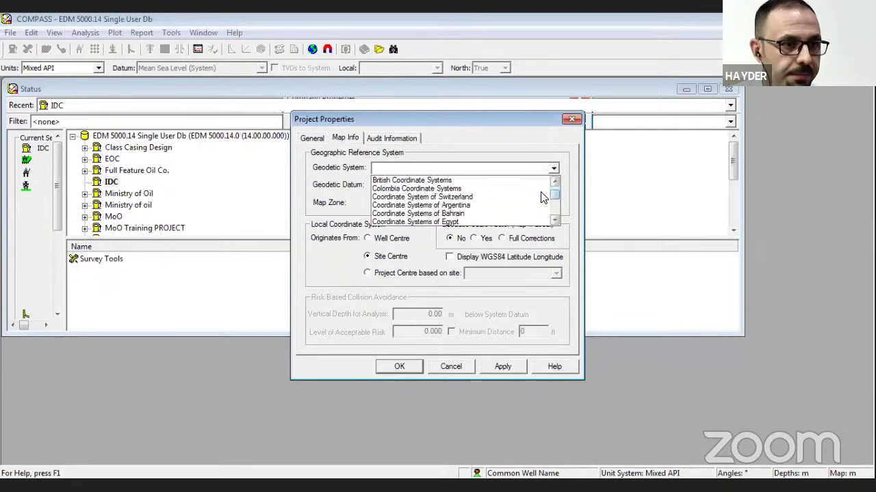
pyautogui.scroll(-3, 543, 197)
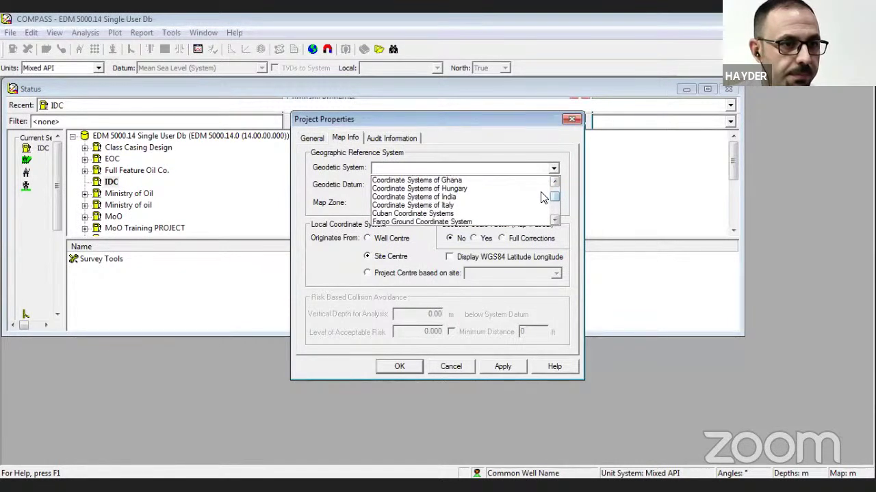
pyautogui.scroll(-4, 543, 197)
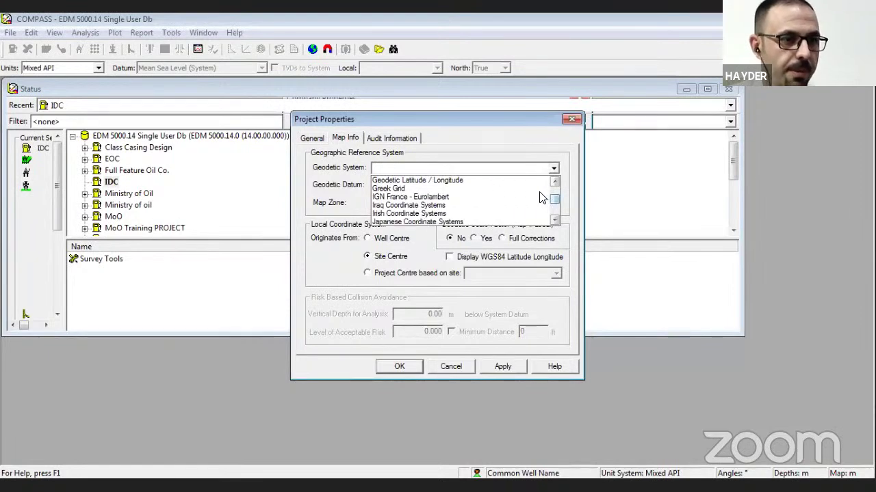
pyautogui.click(419, 205)
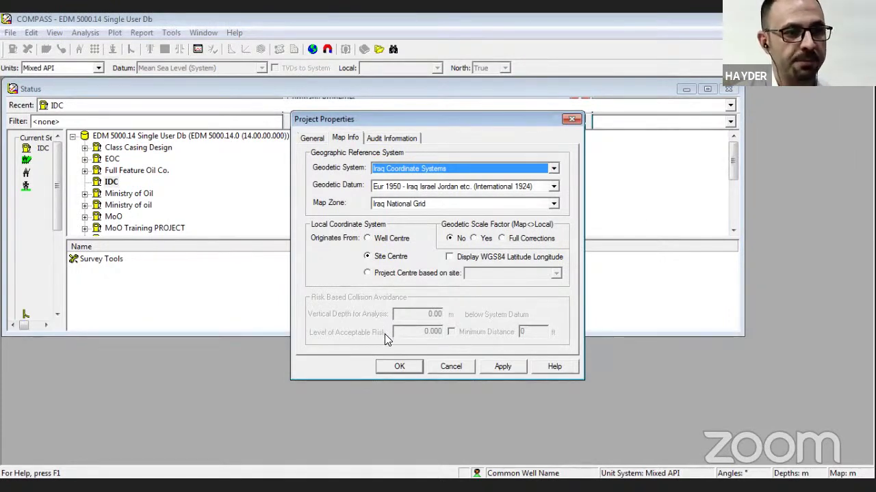
pyautogui.click(356, 139)
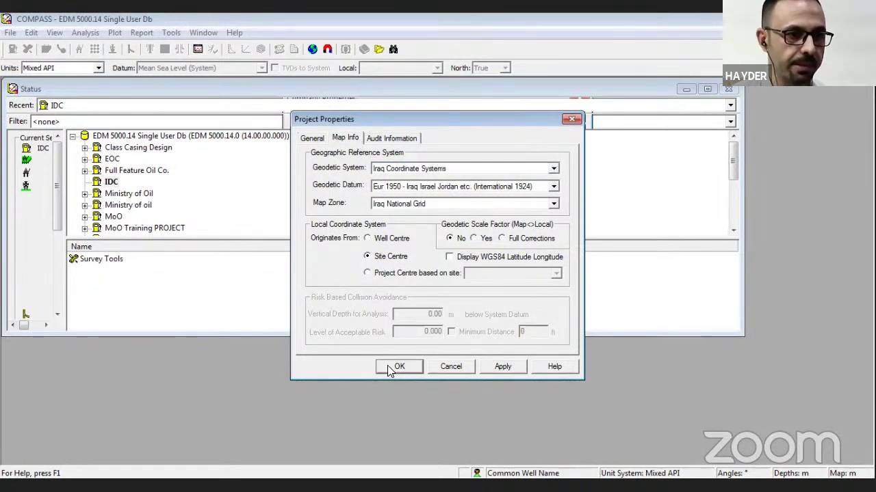
pyautogui.click(389, 366)
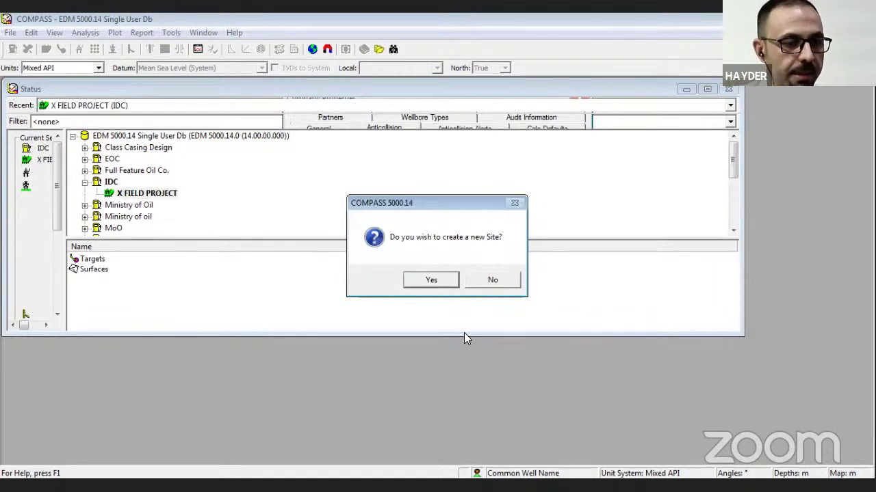
# Create a new site in the project, define its centre location by map coordinates and set the easting to 736390.00 m.
pyautogui.click(437, 280)
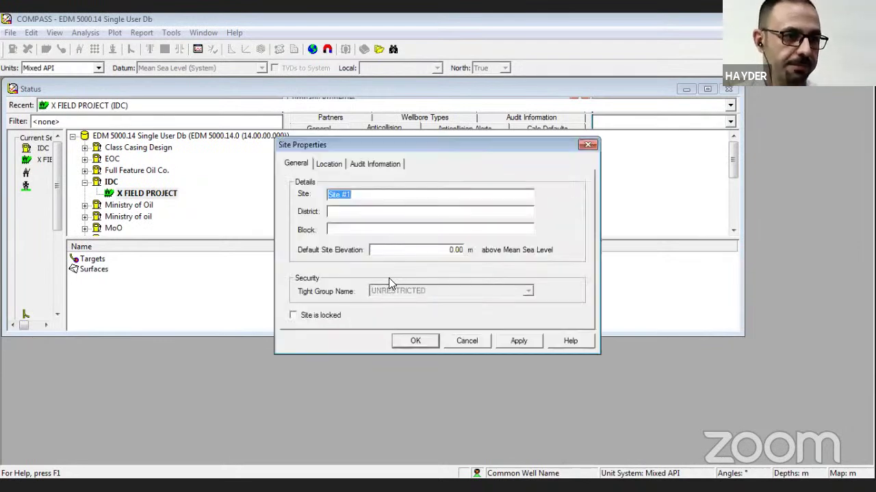
pyautogui.click(322, 165)
pyautogui.click(302, 212)
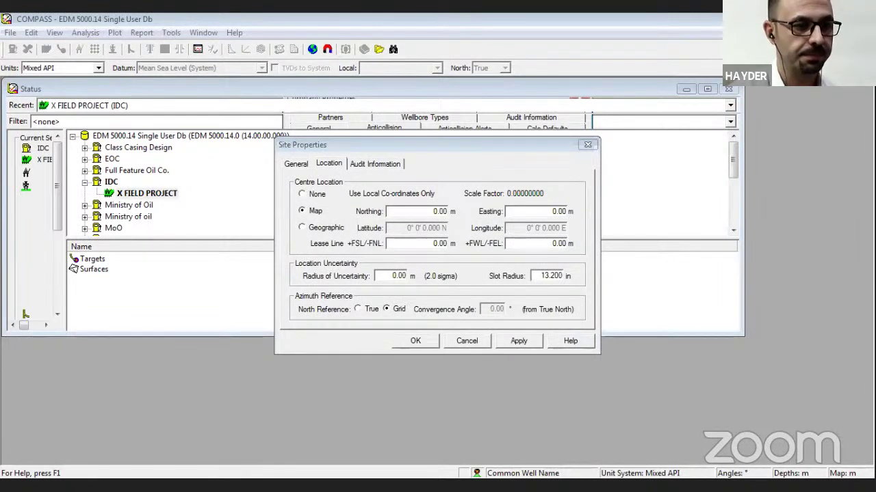
pyautogui.click(398, 243)
pyautogui.moveTo(511, 211); pyautogui.dragTo(580, 211)
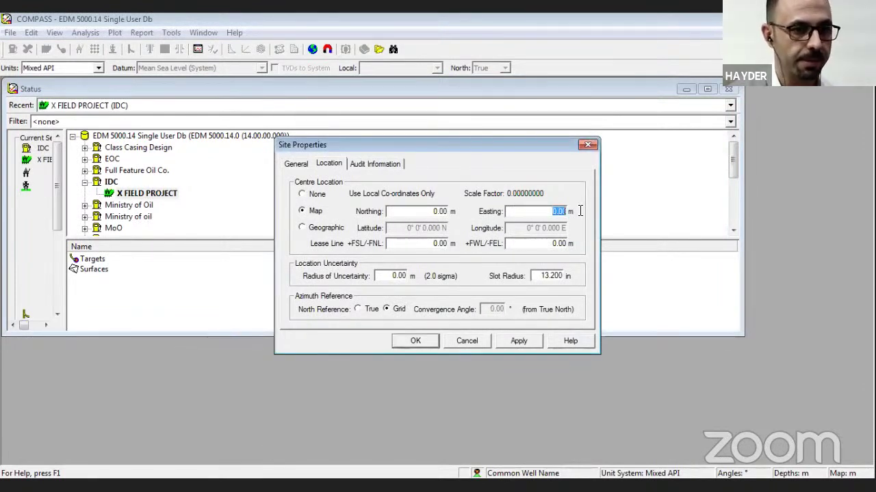
pyautogui.write('736390.00')
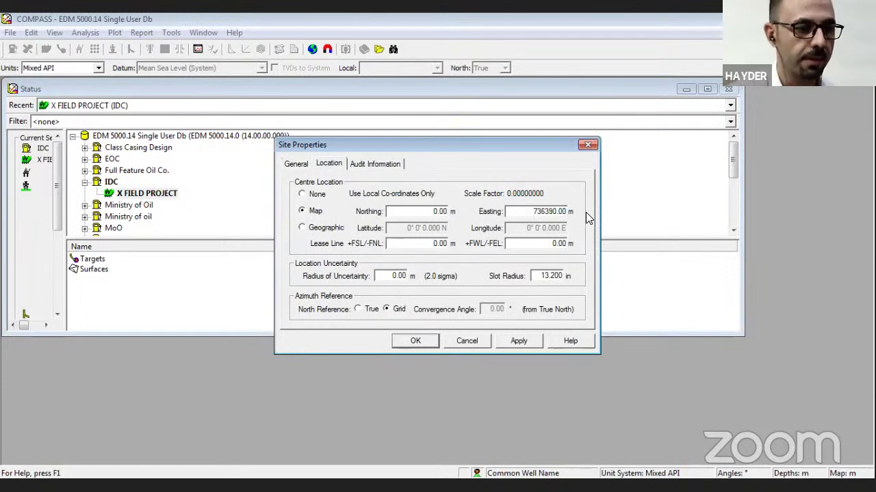
pyautogui.press('Tab')
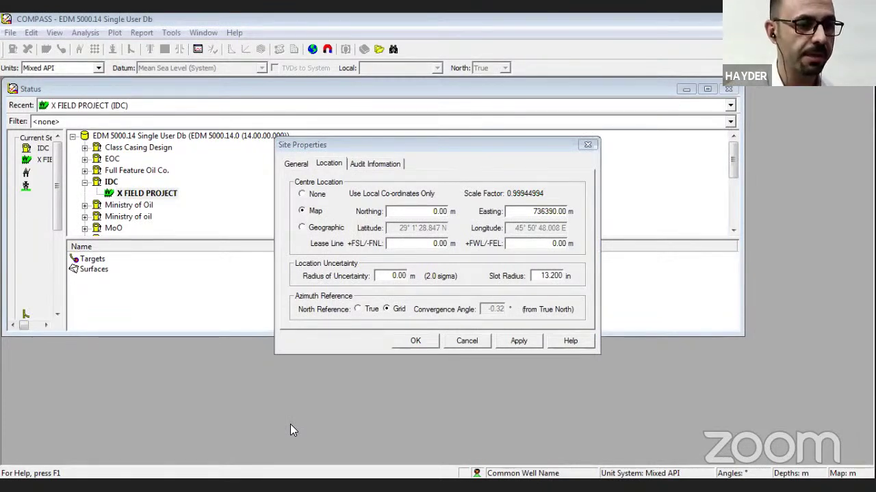
# Set the site's northing to 3505582.00 m, accept the site properties and decline creating a new well.
pyautogui.doubleClick(452, 211)
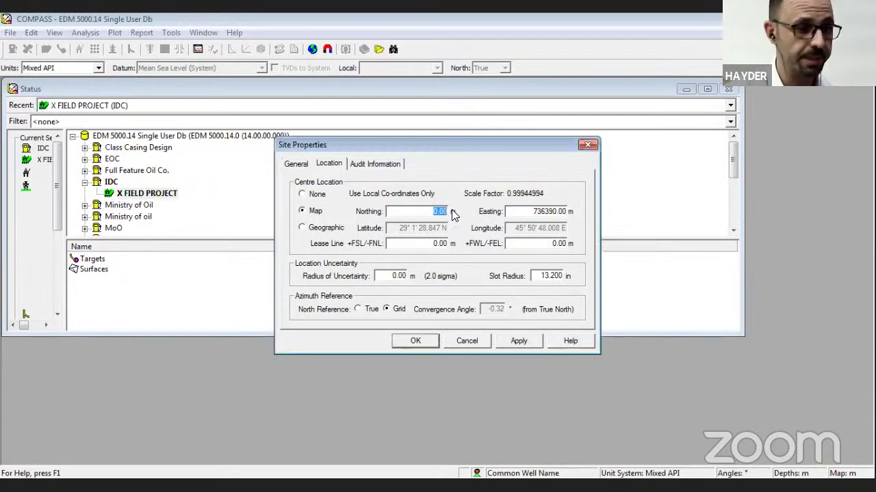
pyautogui.write('3505582.00')
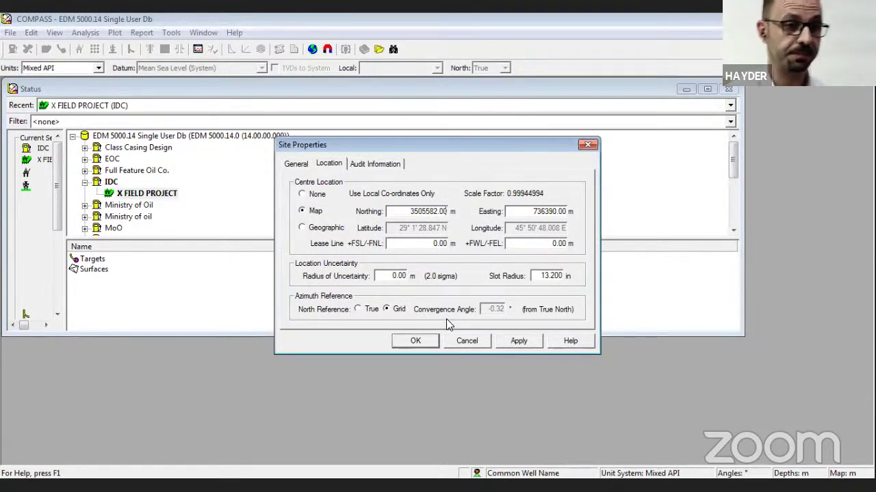
pyautogui.click(414, 336)
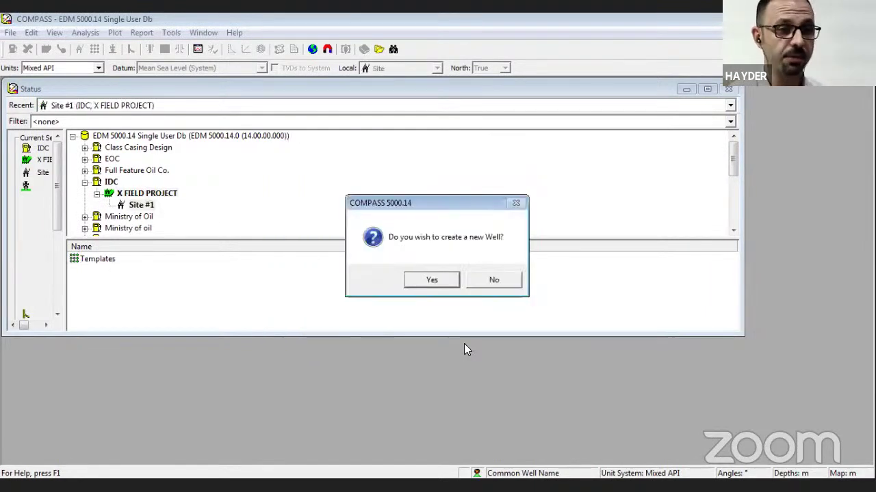
pyautogui.click(494, 282)
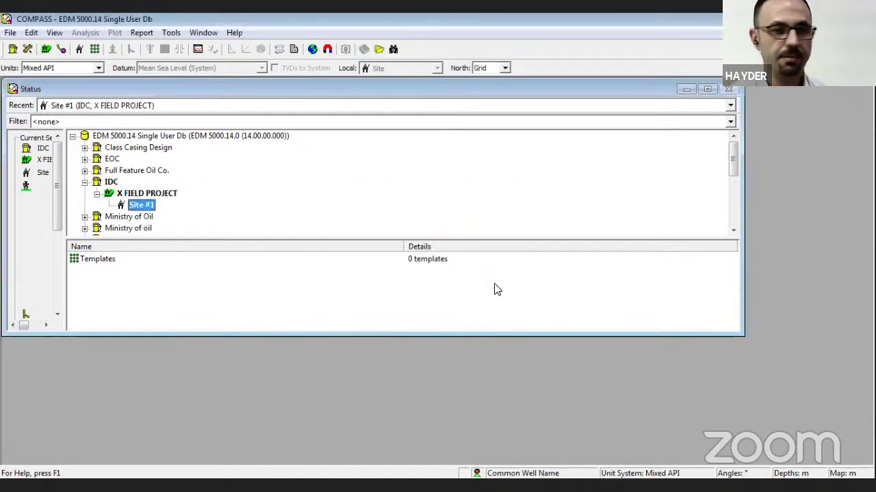
# Open the template editor for Site #1 and name the first slot WELLPAD-1.
pyautogui.click(95, 52)
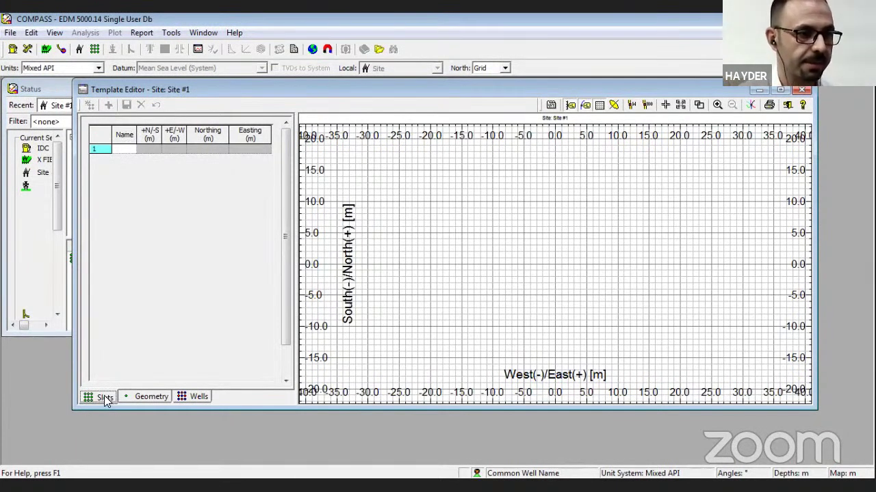
pyautogui.click(141, 399)
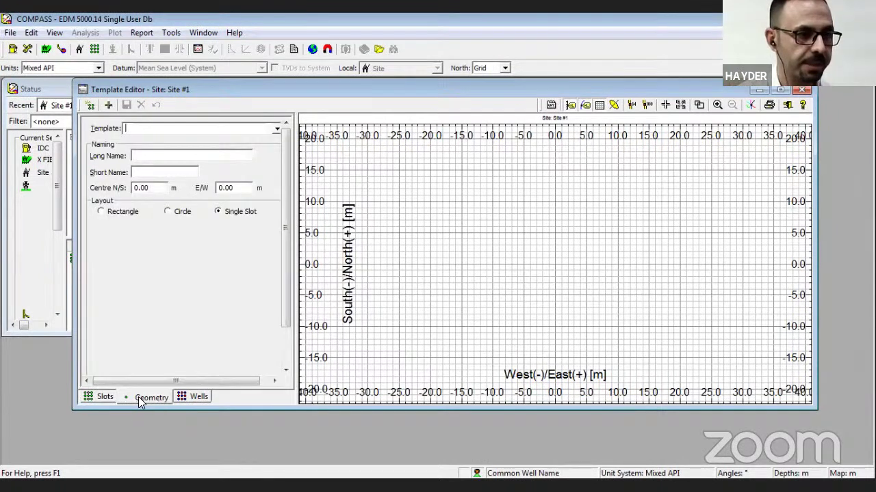
pyautogui.click(110, 398)
pyautogui.click(128, 152)
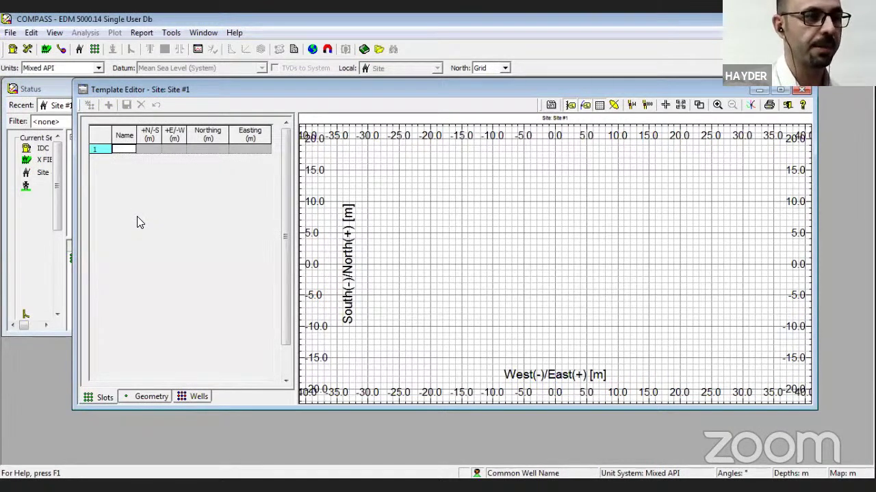
pyautogui.write('WELL')
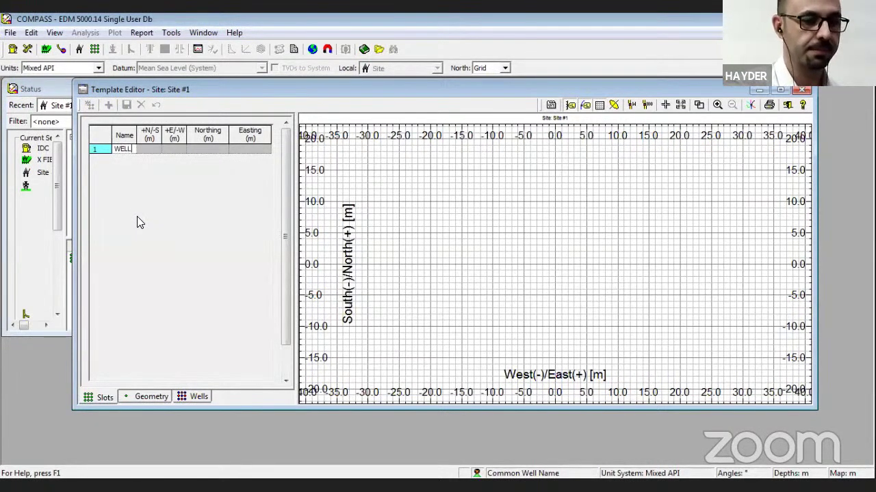
pyautogui.write('PAD')
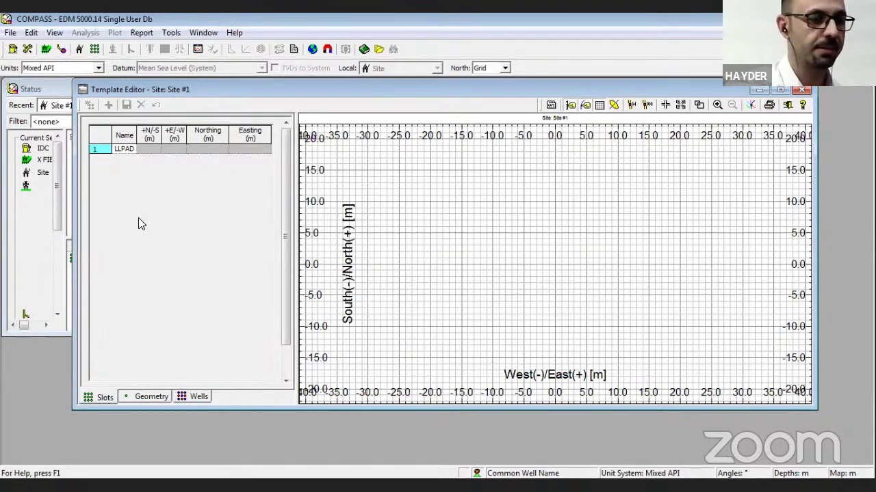
pyautogui.write('-1')
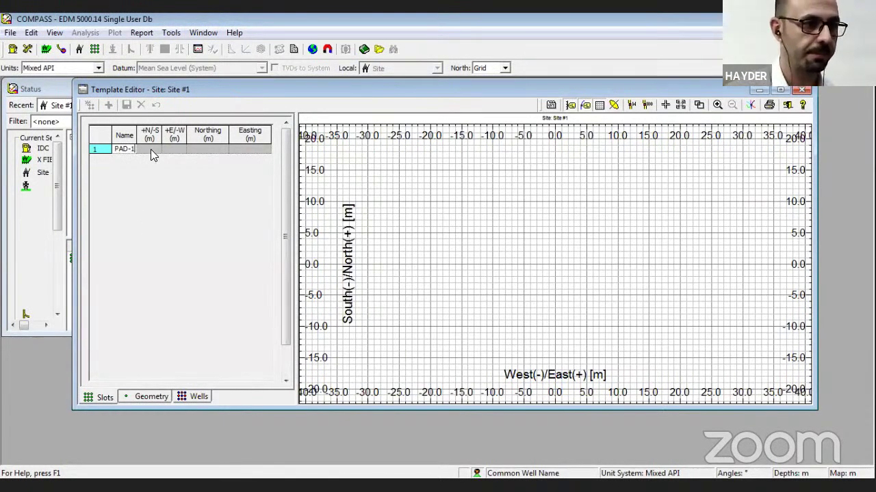
# Confirm the WELLPAD-1 slot and choose a rectangular layout for the template geometry.
pyautogui.press('Return')
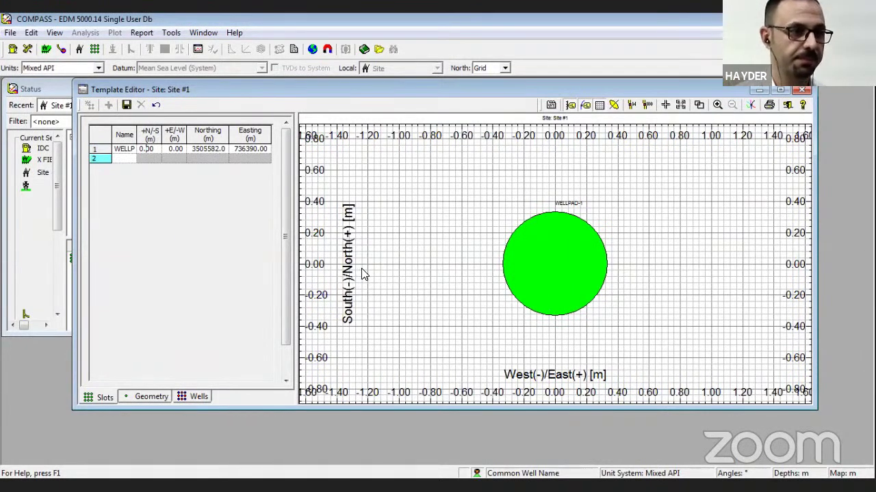
pyautogui.press('BackSpace')
pyautogui.press('BackSpace')
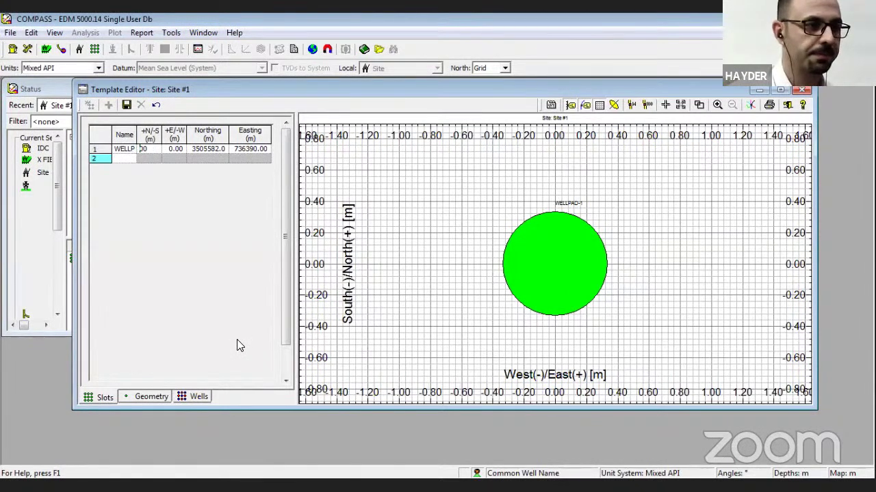
pyautogui.click(141, 397)
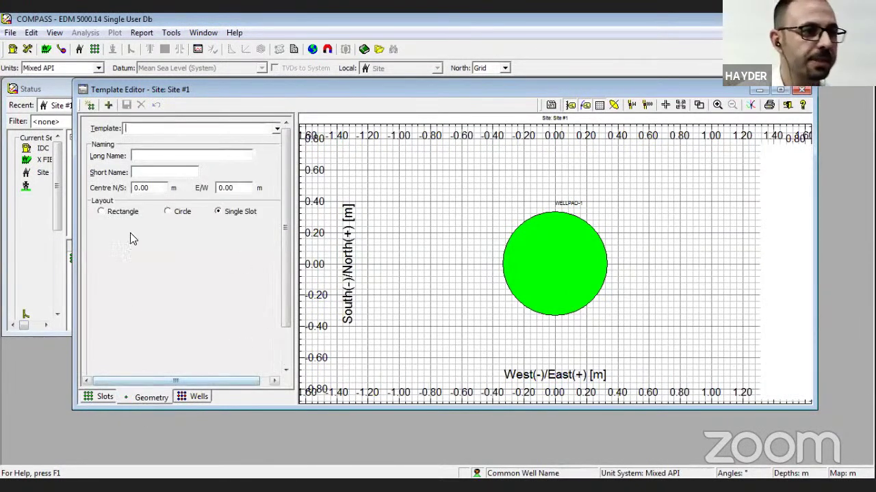
pyautogui.click(123, 213)
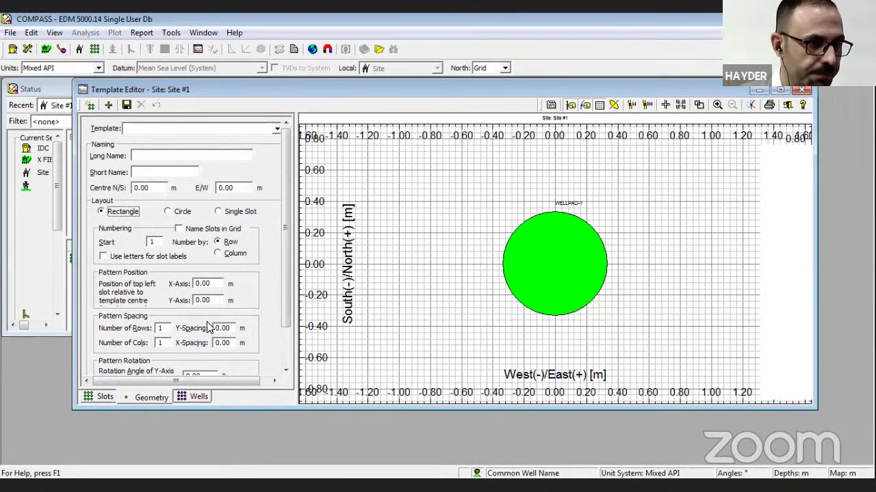
# Set the slot pattern to 2 rows and 4 columns.
pyautogui.doubleClick(164, 328)
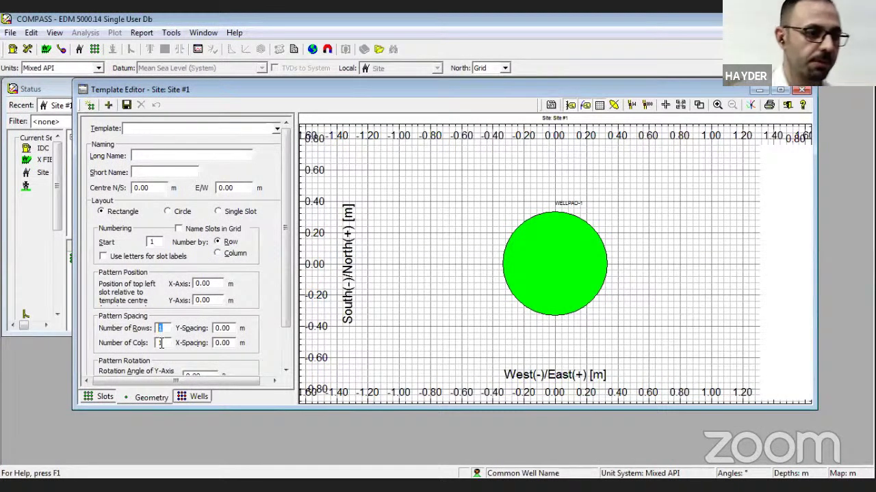
pyautogui.write('2')
pyautogui.doubleClick(166, 342)
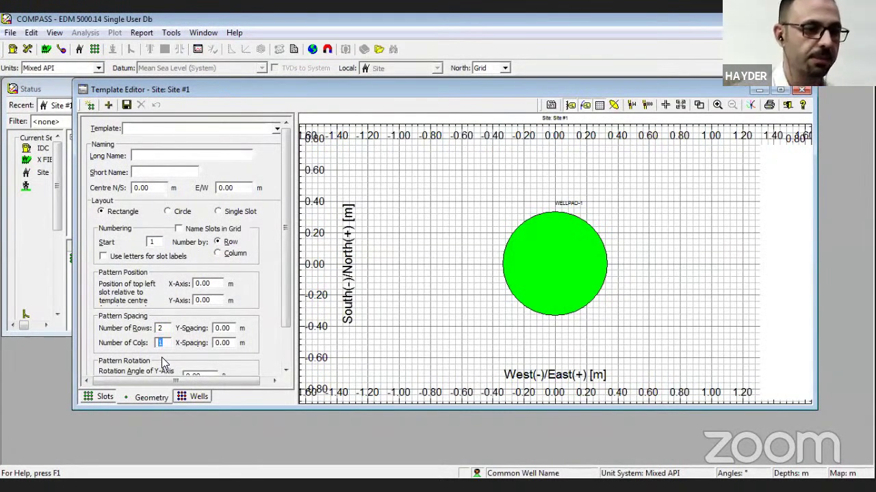
pyautogui.write('4')
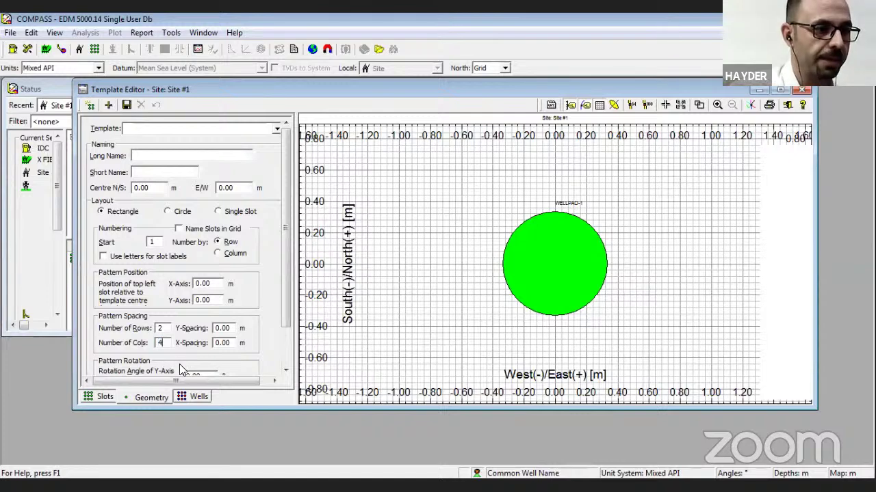
# Set the pattern's Y-spacing to 5.00 m and its X-spacing to 10.00 m.
pyautogui.doubleClick(217, 328)
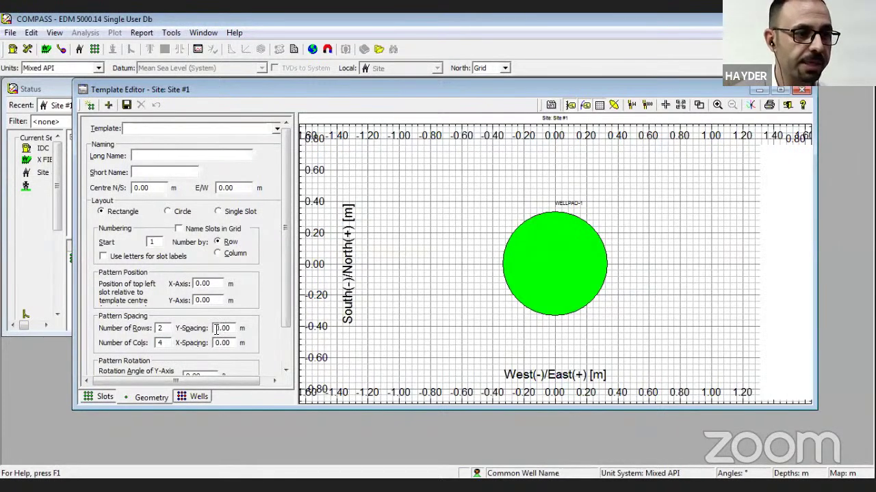
pyautogui.write('5')
pyautogui.doubleClick(231, 329)
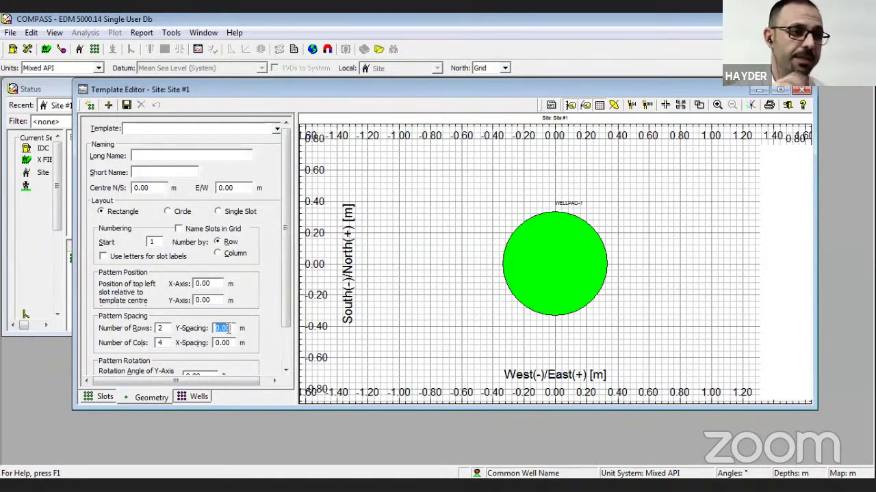
pyautogui.write('5.00')
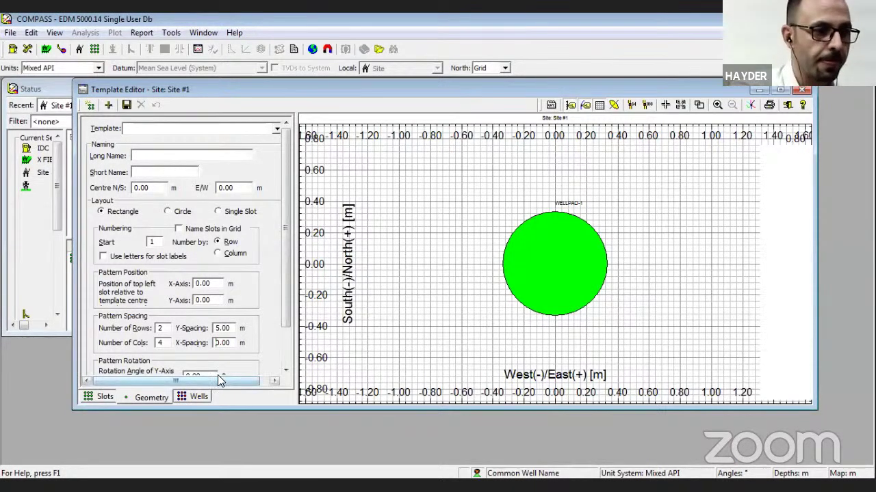
pyautogui.write('10')
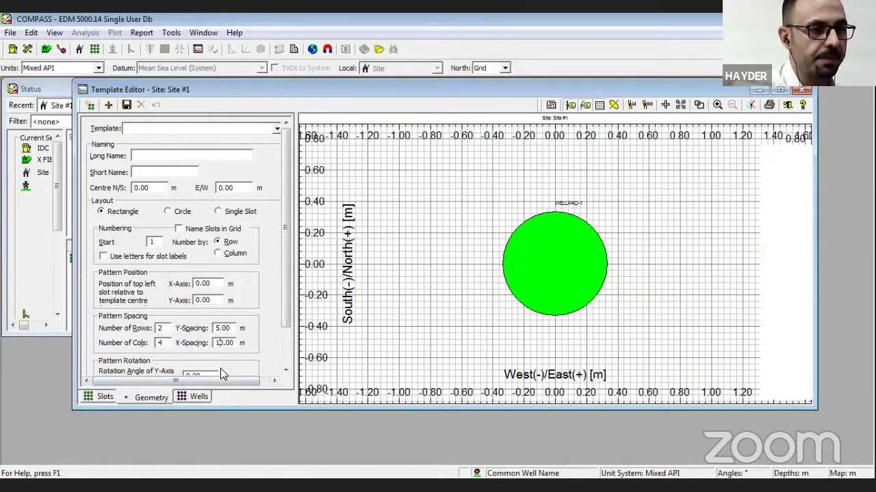
pyautogui.click(220, 328)
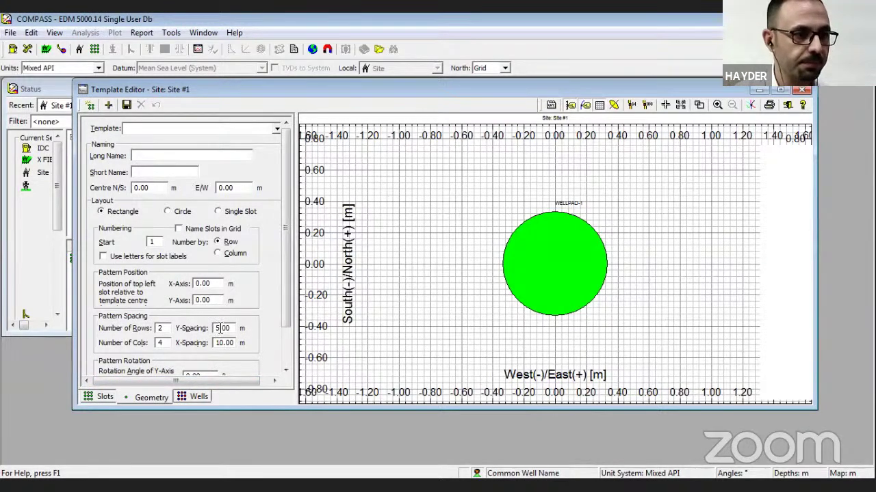
# Position the pattern's top left slot at X 5.00 m and Y 10.00 m relative to the template centre.
pyautogui.click(197, 285)
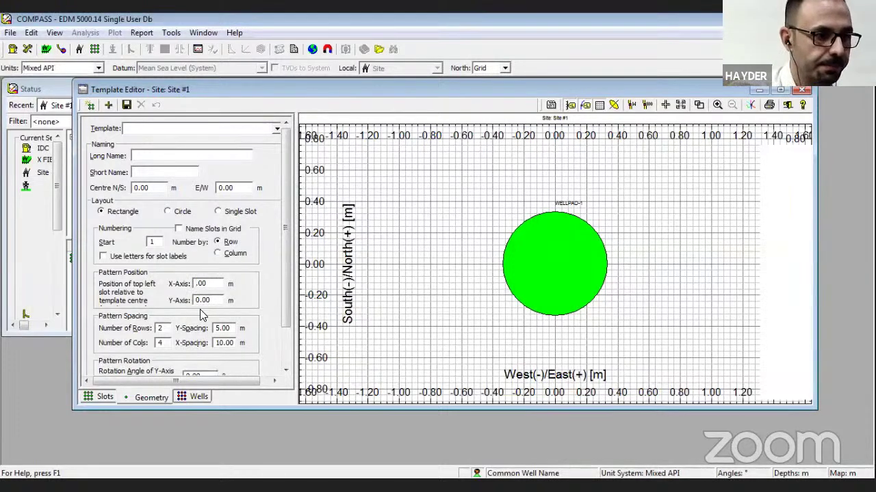
pyautogui.write('5')
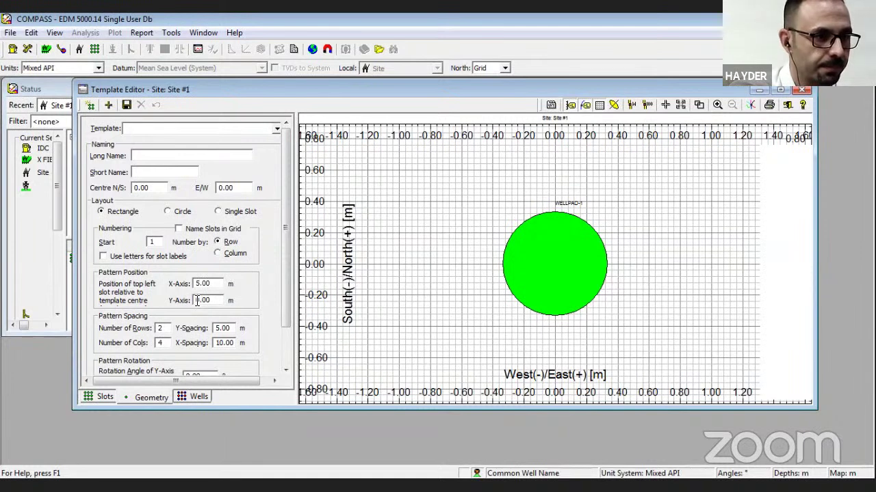
pyautogui.click(195, 301)
pyautogui.write('1')
pyautogui.click(218, 329)
# Review the template's wells, slots and geometry settings, including numbering, pattern spacing and rotation.
pyautogui.click(197, 396)
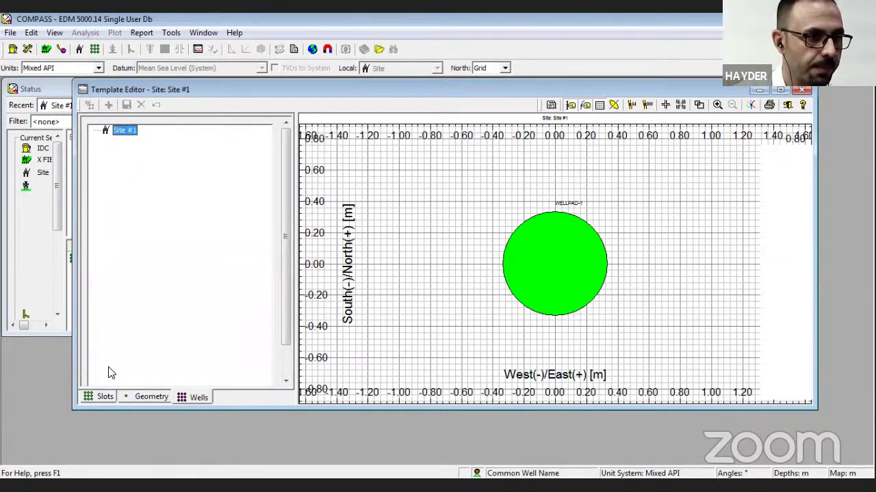
pyautogui.click(138, 395)
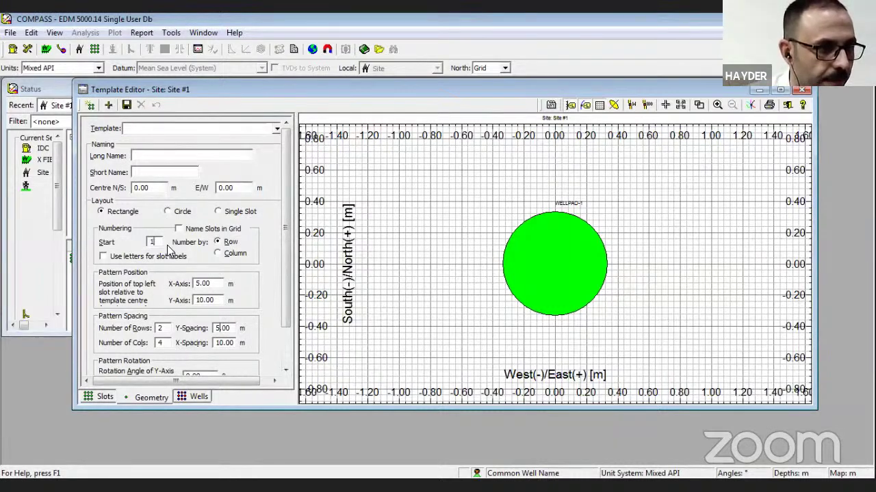
pyautogui.doubleClick(155, 242)
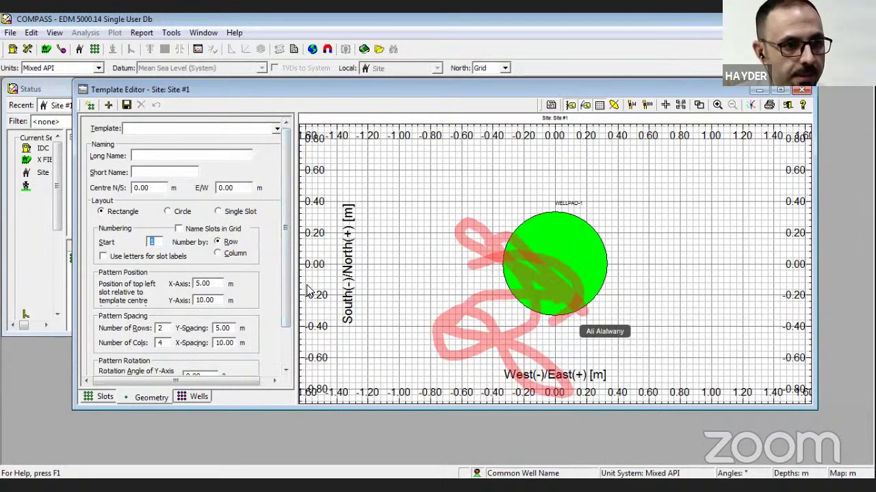
pyautogui.moveTo(287, 289); pyautogui.dragTo(288, 332)
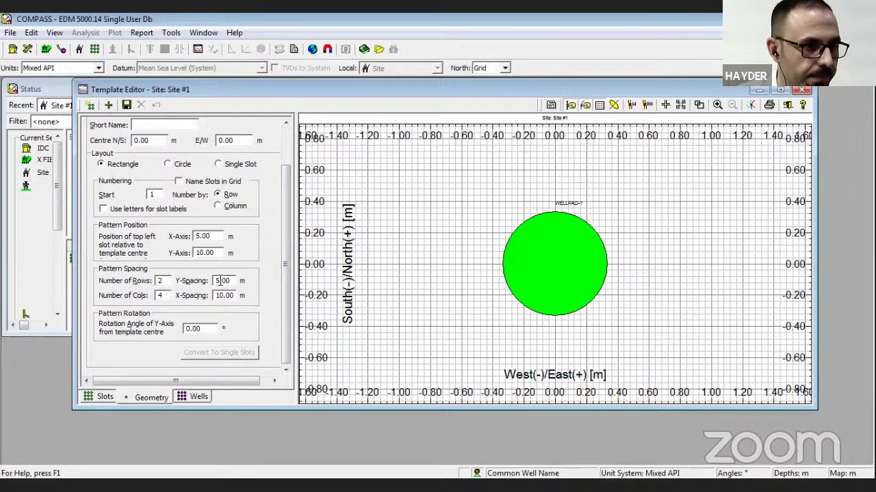
pyautogui.click(88, 398)
pyautogui.click(130, 160)
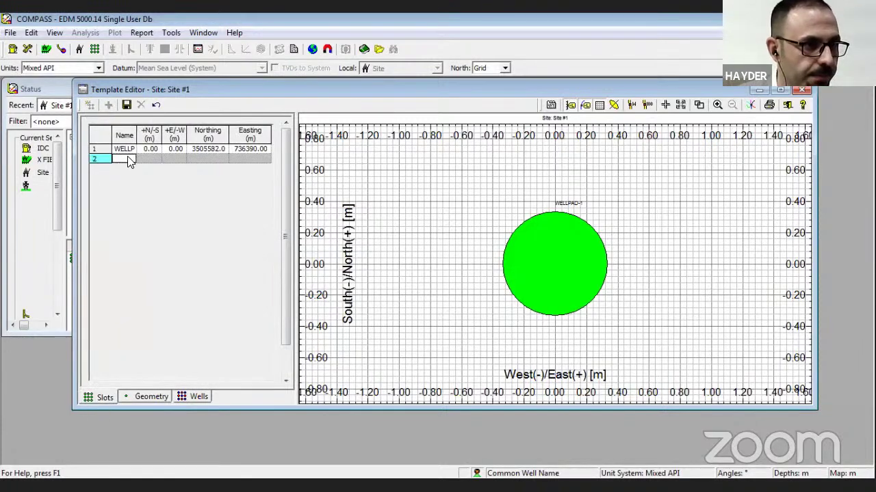
pyautogui.click(192, 399)
pyautogui.click(150, 398)
pyautogui.click(100, 398)
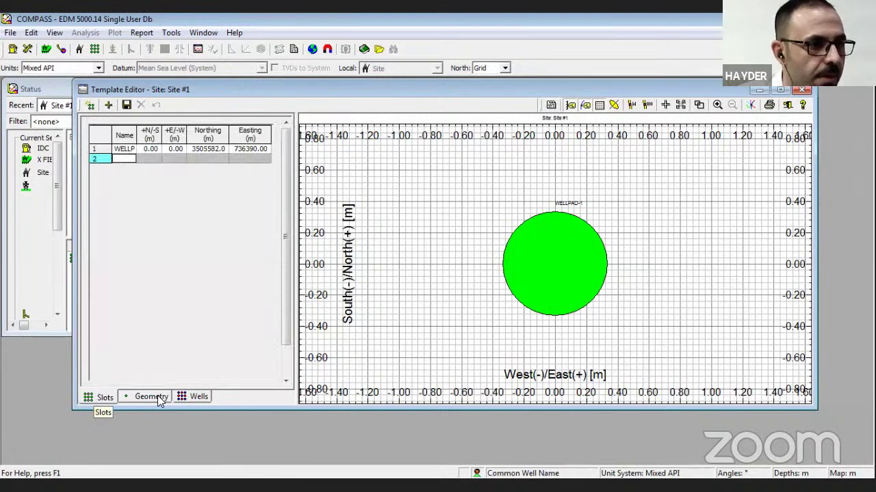
pyautogui.click(151, 398)
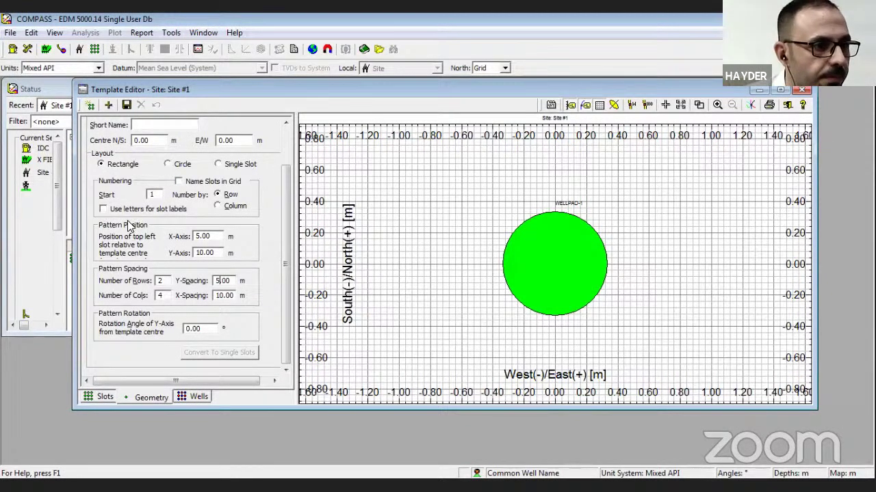
pyautogui.click(171, 281)
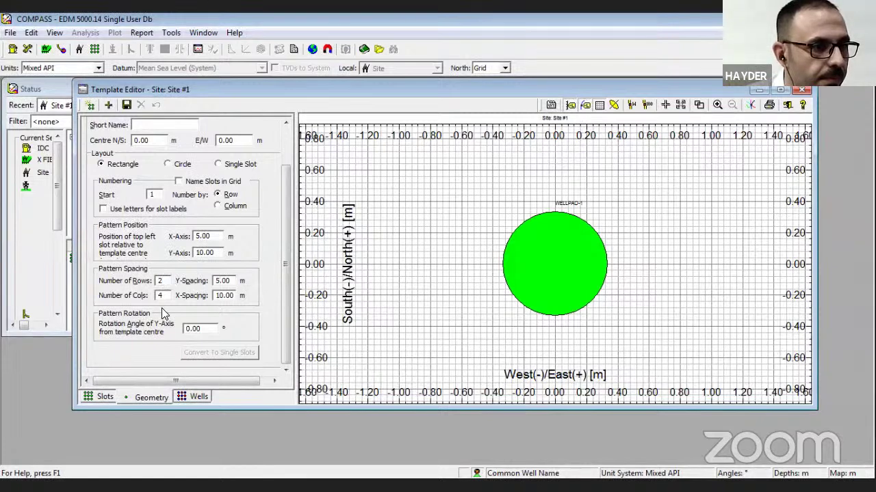
pyautogui.click(195, 331)
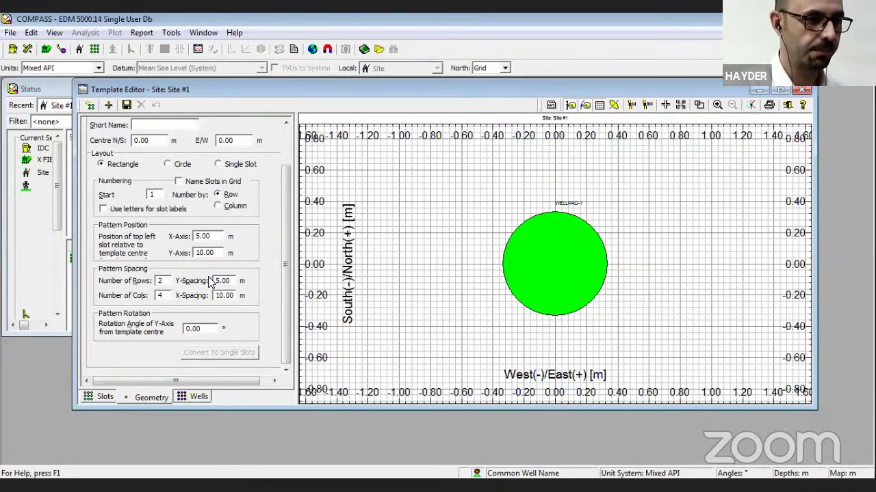
pyautogui.click(199, 396)
pyautogui.click(156, 398)
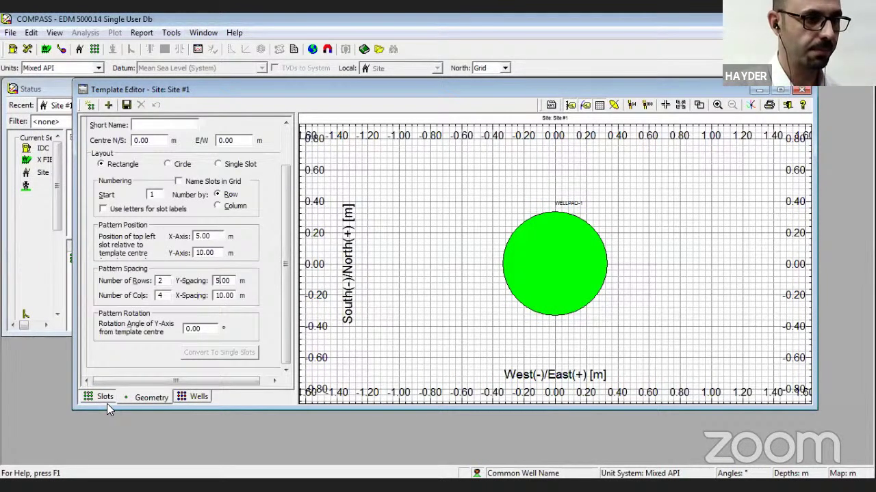
pyautogui.click(107, 402)
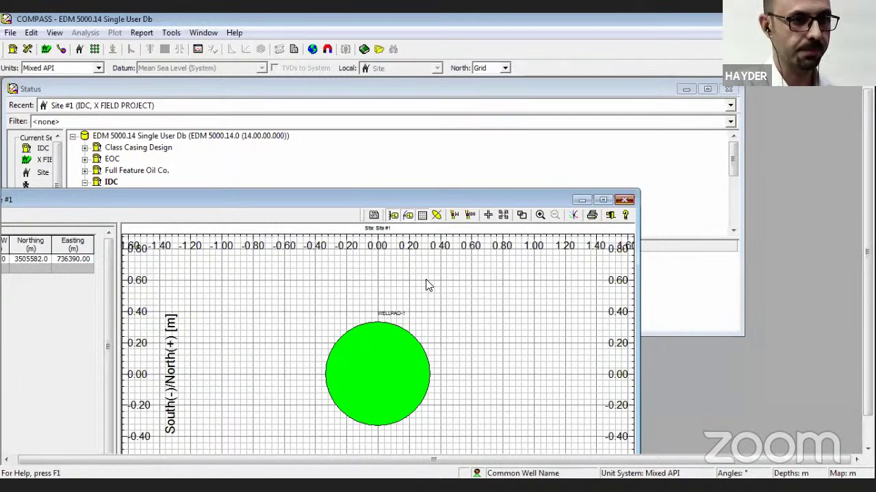
# Close the template editor without saving, reopen it for Site #1 and name the first slot WELLPAD.
pyautogui.hotkey('alt', 'F4')
pyautogui.click(470, 281)
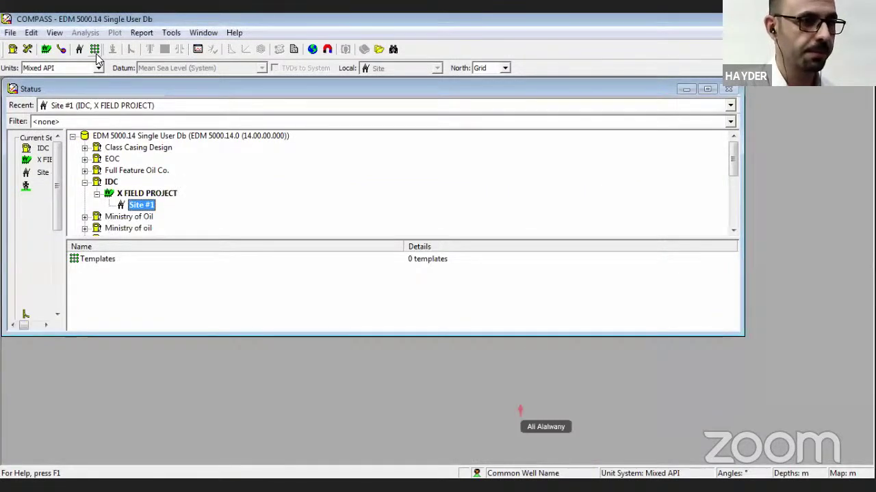
pyautogui.click(94, 49)
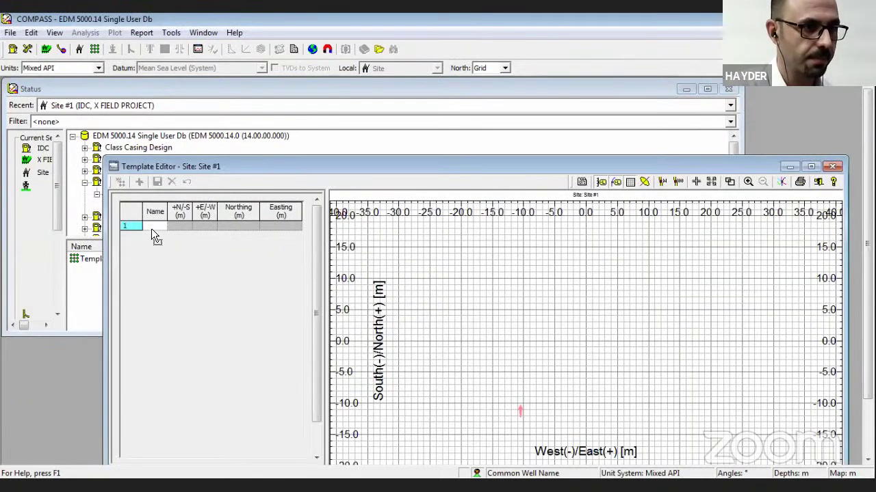
pyautogui.click(151, 227)
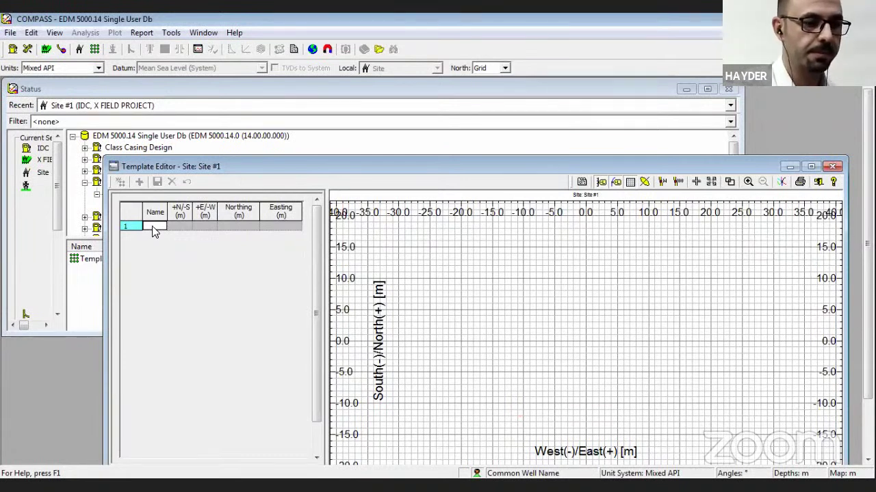
pyautogui.write('WELLPAD')
pyautogui.press('Return')
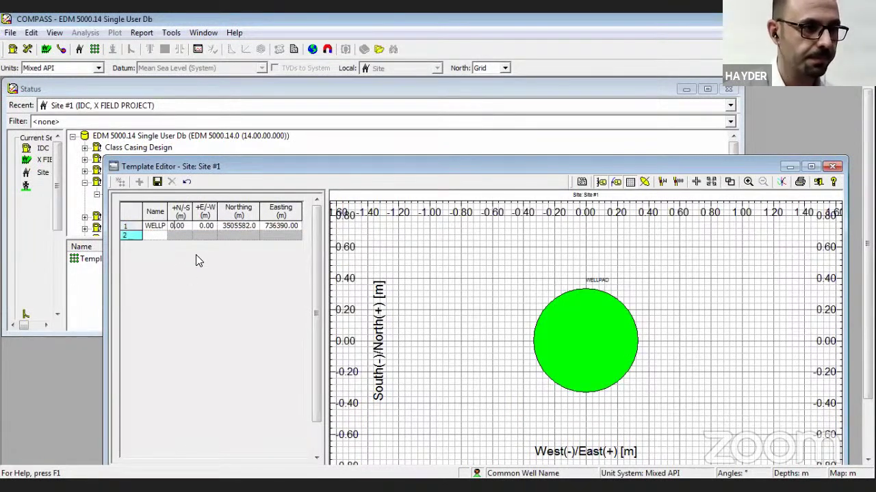
# Choose a rectangular layout and position its top left slot at X 5.00 m and Y 10.00 m relative to the template centre.
pyautogui.moveTo(324, 171); pyautogui.dragTo(319, 80)
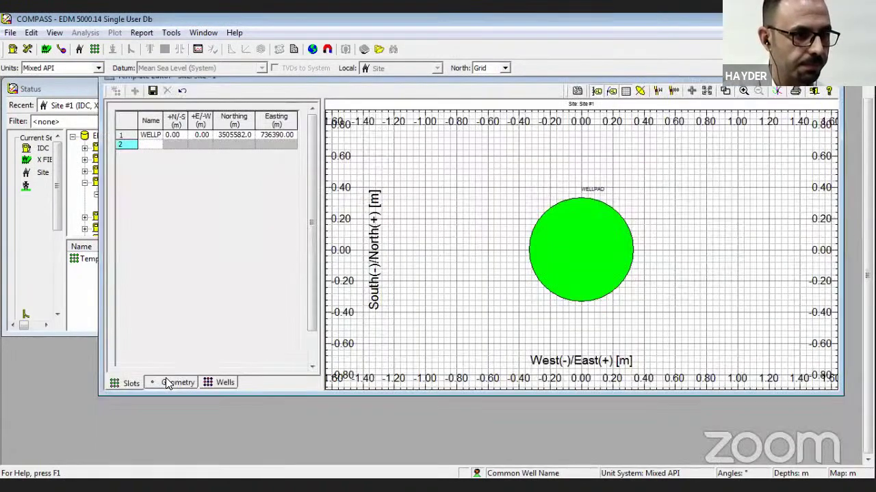
pyautogui.click(166, 377)
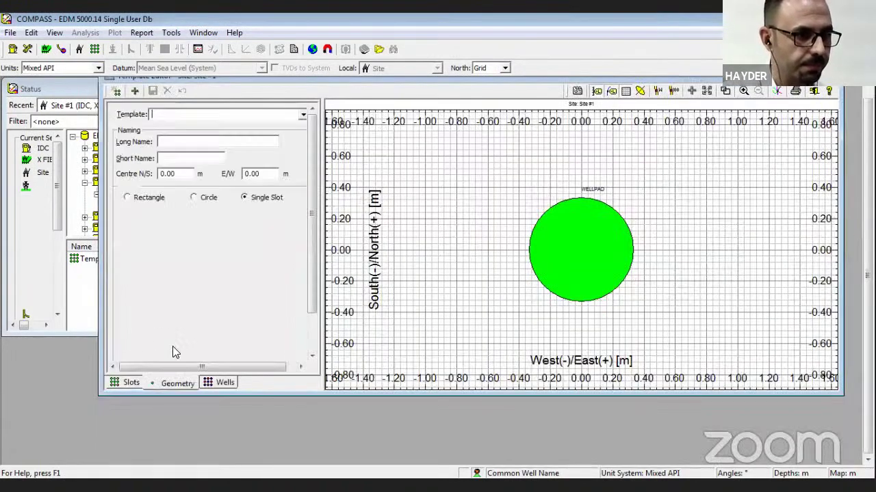
pyautogui.click(155, 197)
pyautogui.click(221, 270)
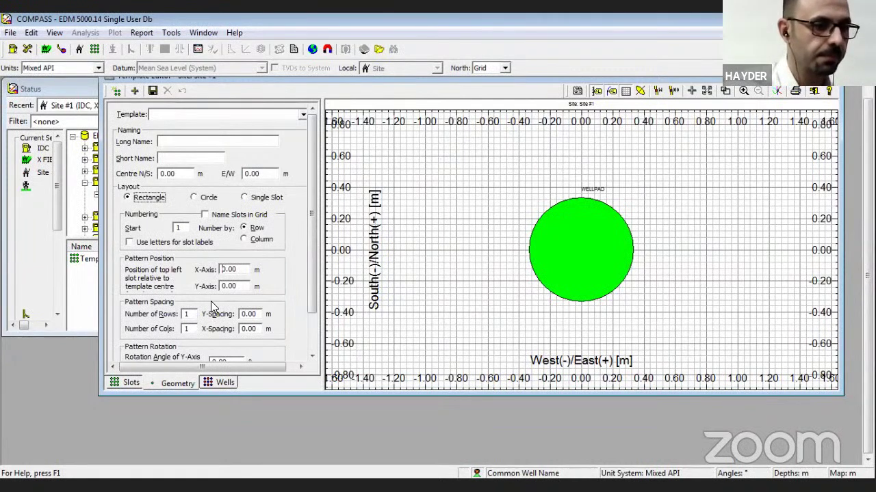
pyautogui.write('100')
pyautogui.press('BackSpace')
pyautogui.press('BackSpace')
pyautogui.press('BackSpace')
pyautogui.write('5')
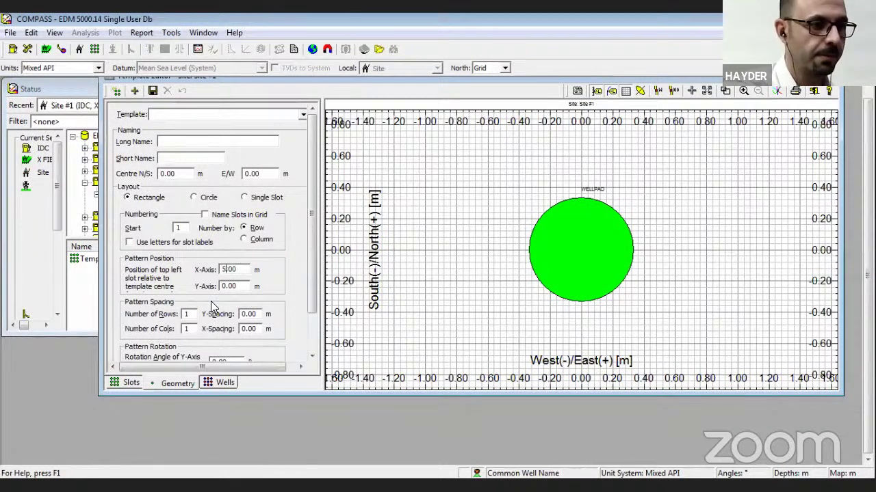
pyautogui.click(221, 286)
pyautogui.write('1')
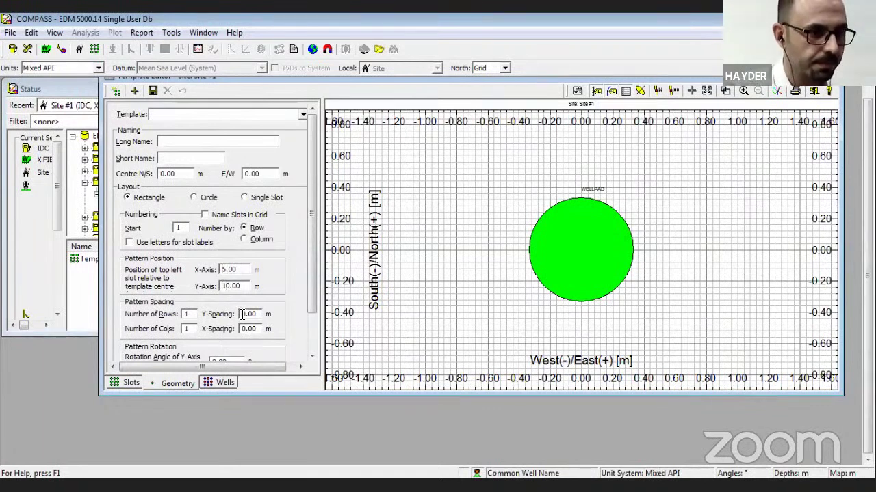
# Set the slot pattern to 2 rows with 5 m Y-spacing and 4 columns with 10 m X-spacing.
pyautogui.doubleClick(185, 314)
pyautogui.write('2')
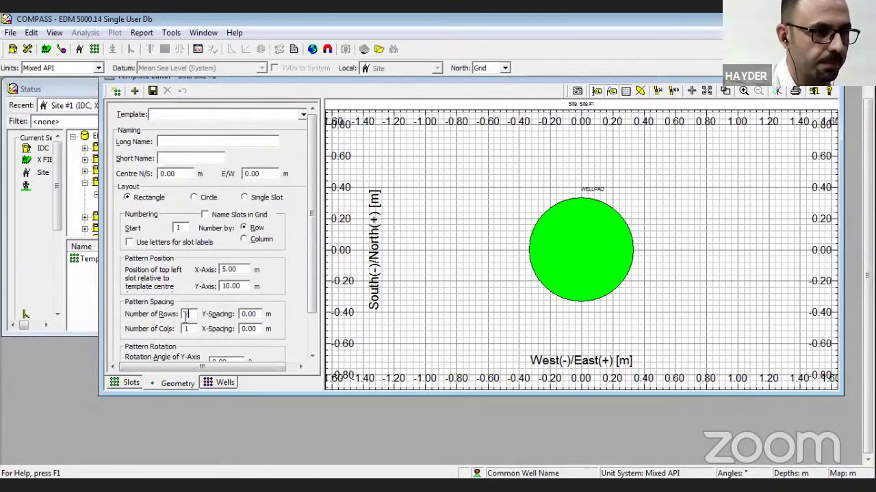
pyautogui.click(241, 314)
pyautogui.write('5')
pyautogui.write('100')
pyautogui.write('5')
pyautogui.press('Tab')
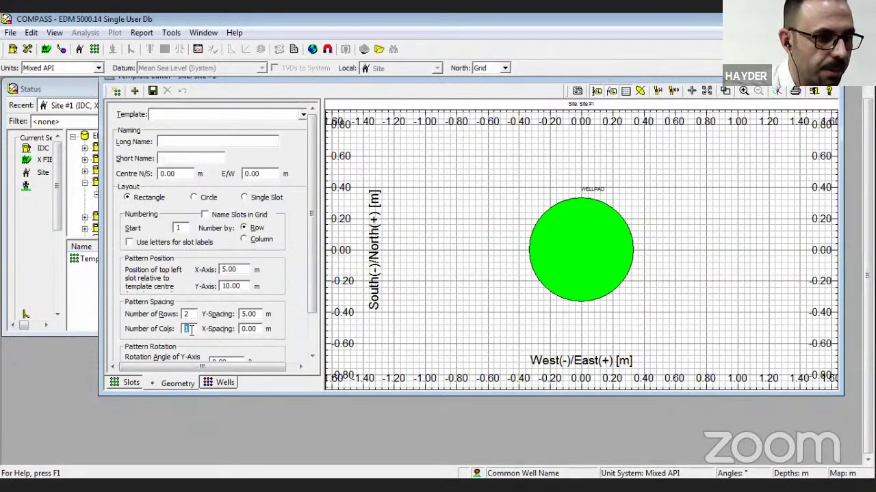
pyautogui.write('4')
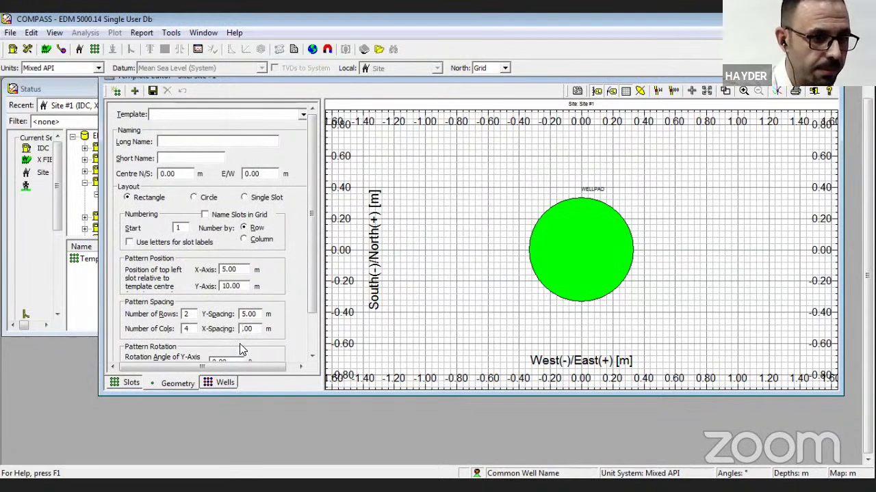
pyautogui.write('10')
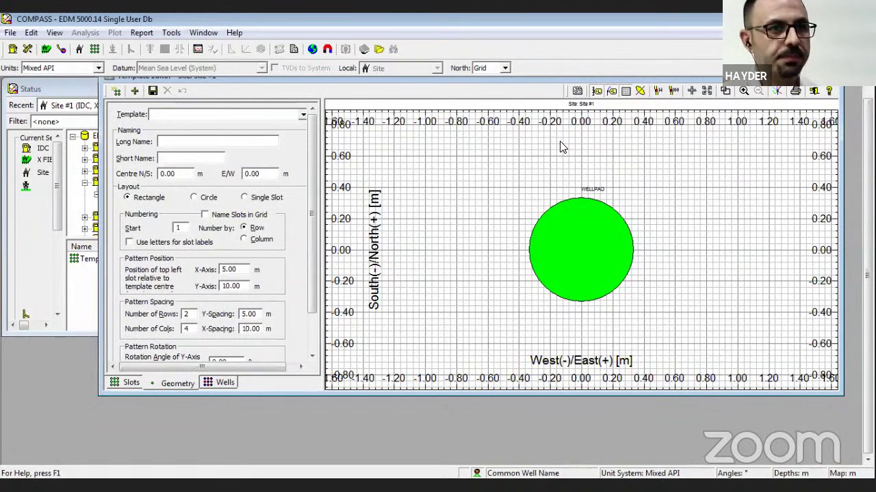
# Try to start a new template and save the changed template information.
pyautogui.moveTo(127, 82); pyautogui.dragTo(117, 139)
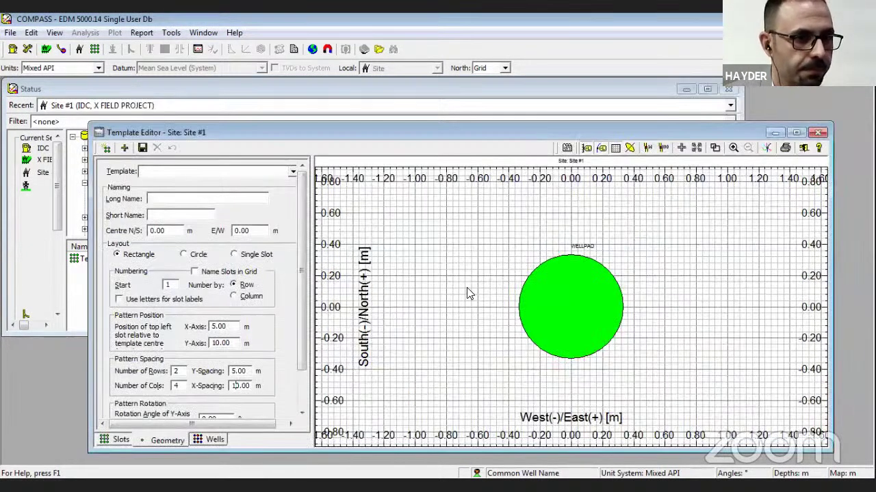
pyautogui.hotkey('ctrl', 'n')
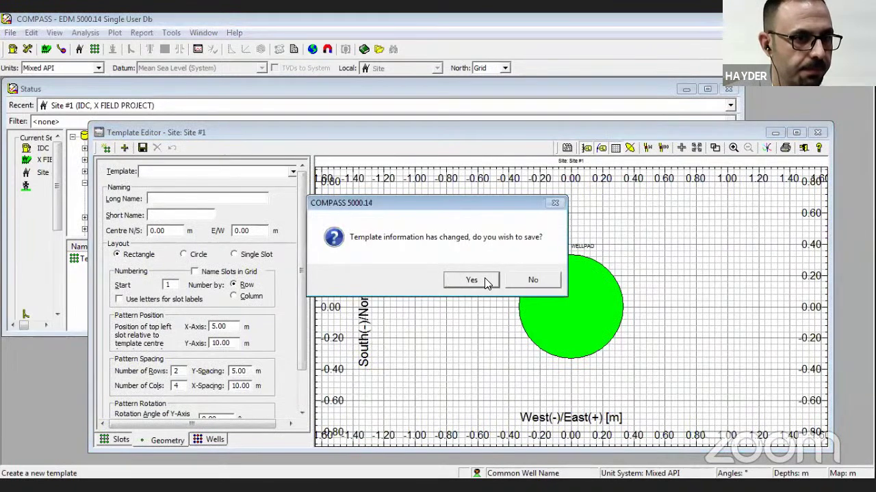
pyautogui.click(483, 277)
pyautogui.press('Return')
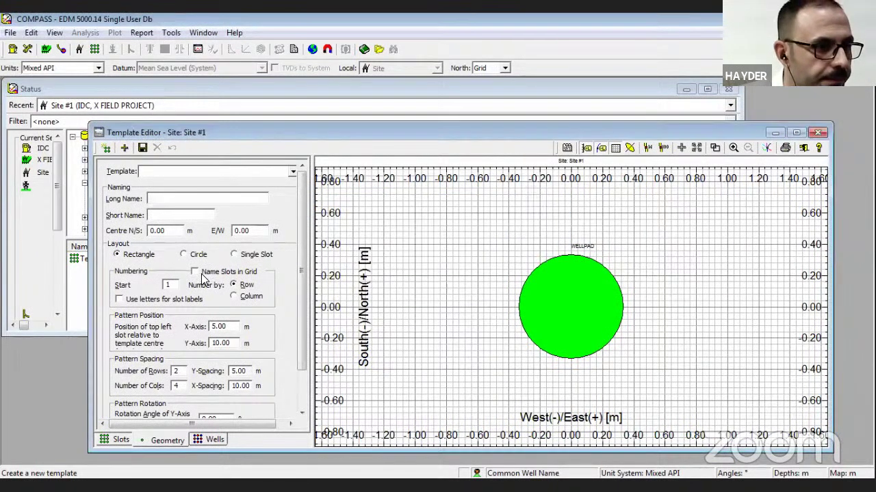
# Switch the template layout to Circle and close the template editor without saving the slot changes.
pyautogui.click(187, 256)
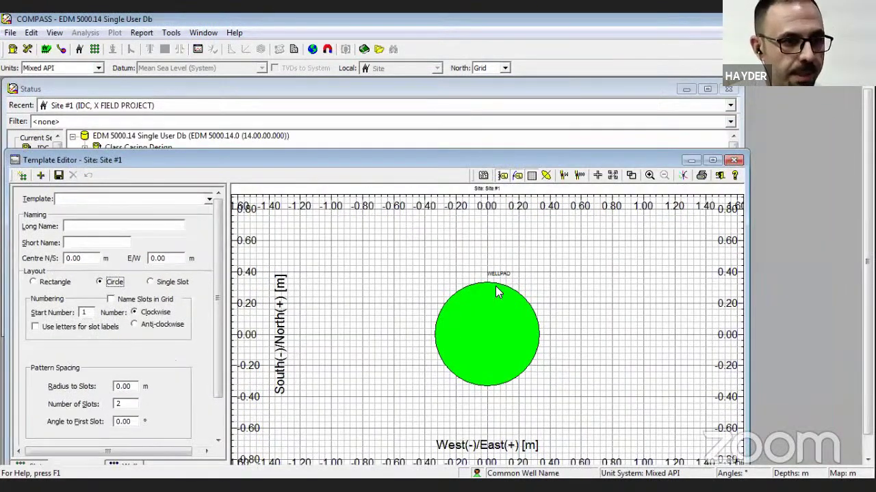
pyautogui.hotkey('alt', 'F4')
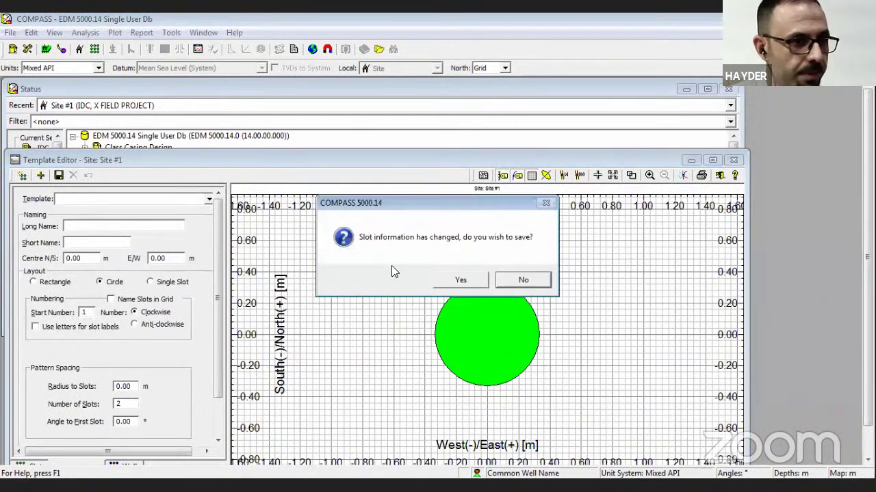
pyautogui.press('Return')
# Create a new well under Site #1 with the common name HF-15.
pyautogui.rightClick(137, 209)
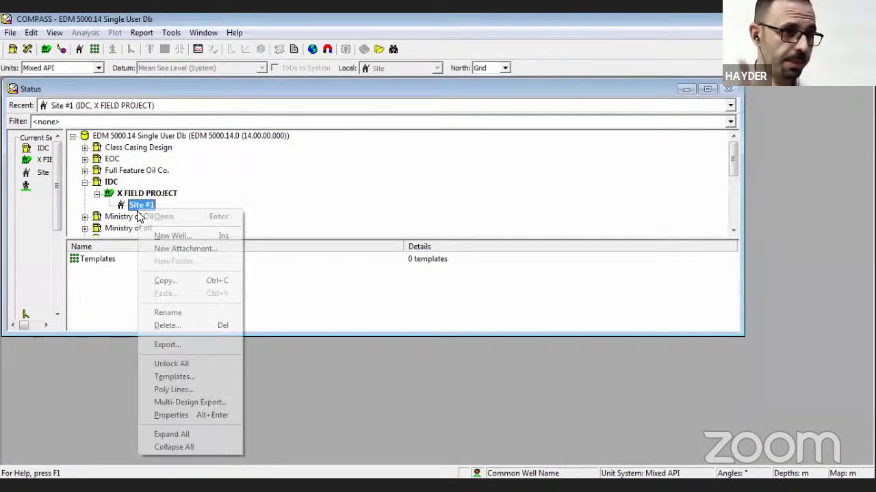
pyautogui.click(163, 236)
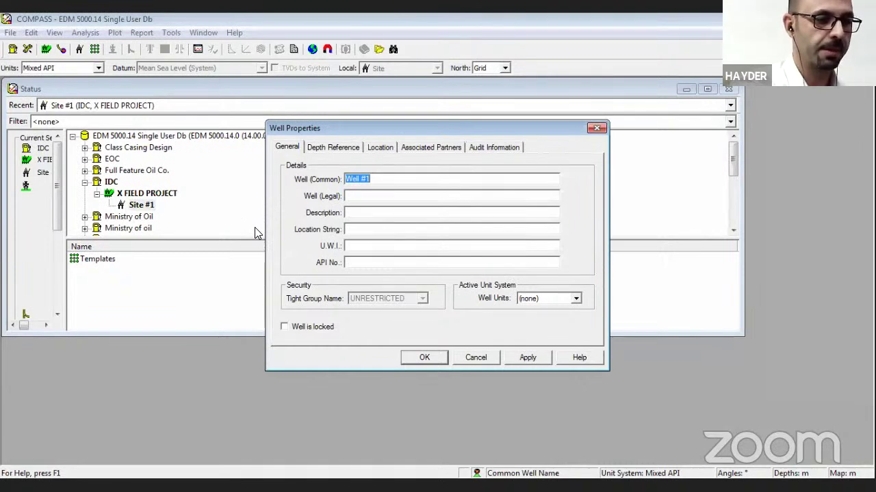
pyautogui.write('HF')
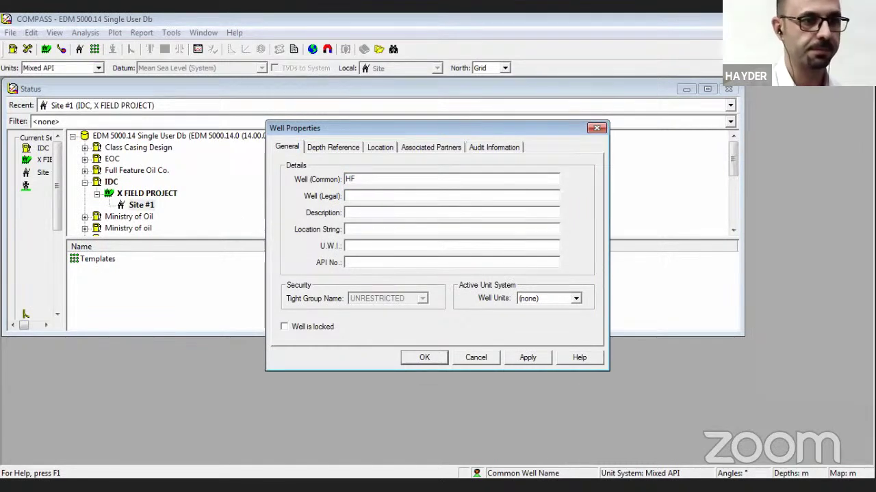
pyautogui.write('-15')
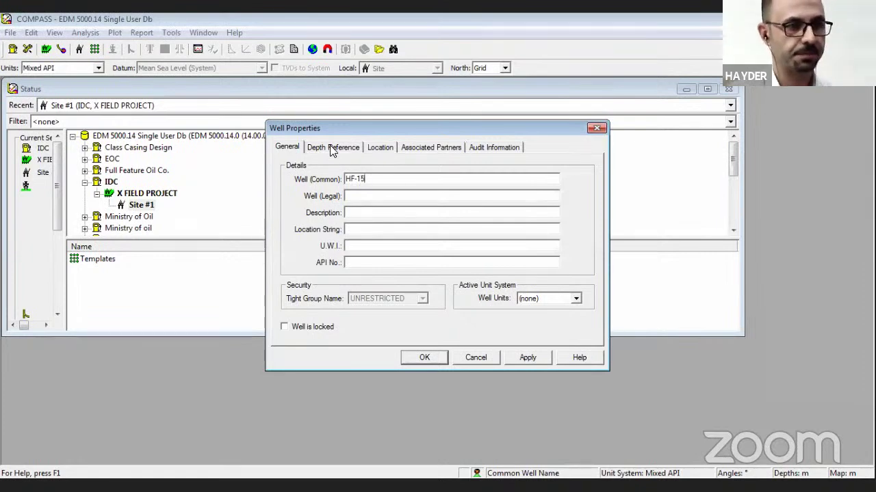
# Add an RTKB datum to the well's depth reference with an elevation of 16 m above mean sea level.
pyautogui.click(331, 151)
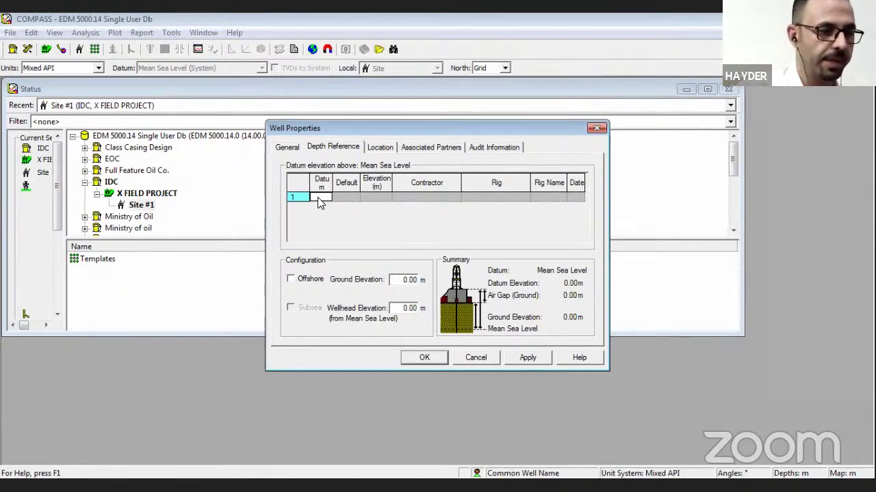
pyautogui.write('RT')
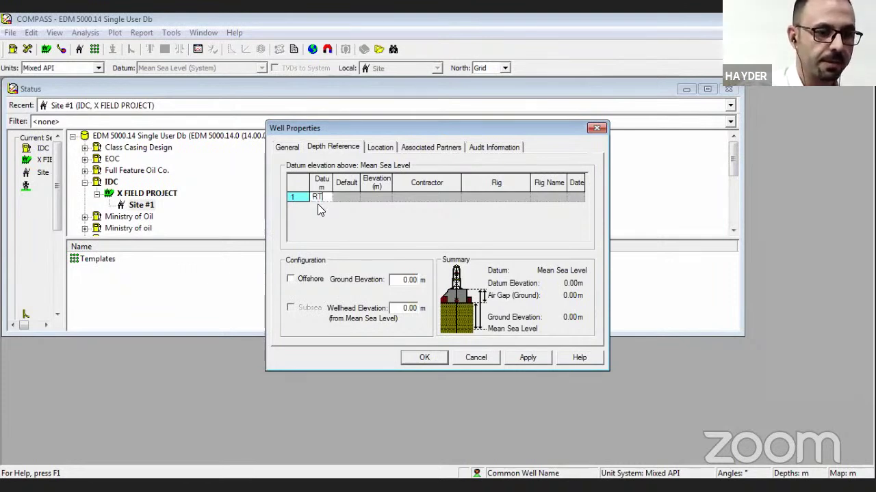
pyautogui.write('K')
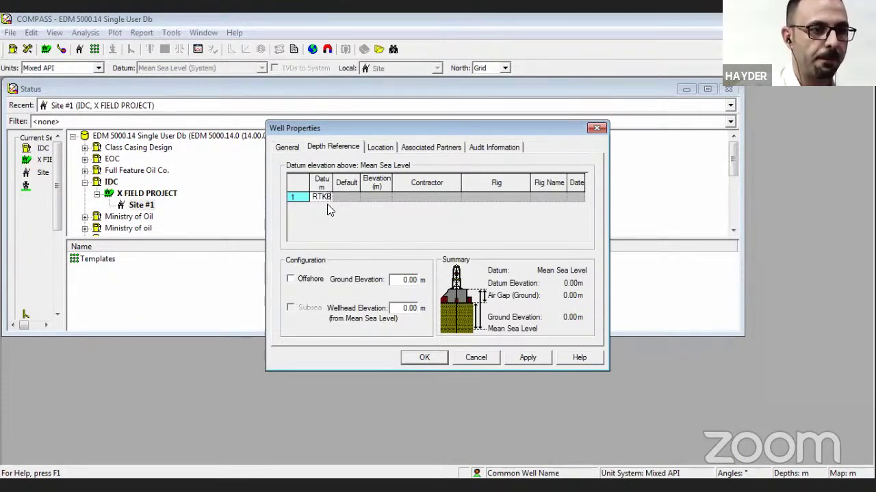
pyautogui.write('B')
pyautogui.press('Return')
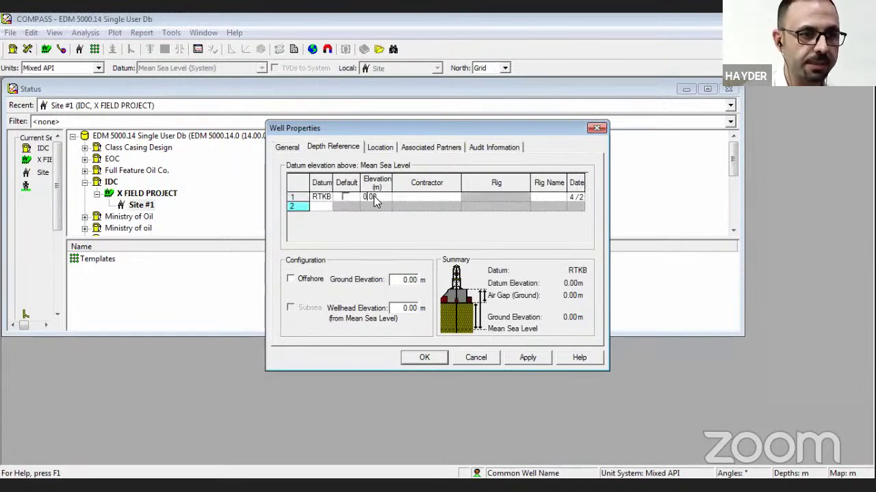
pyautogui.click(367, 197)
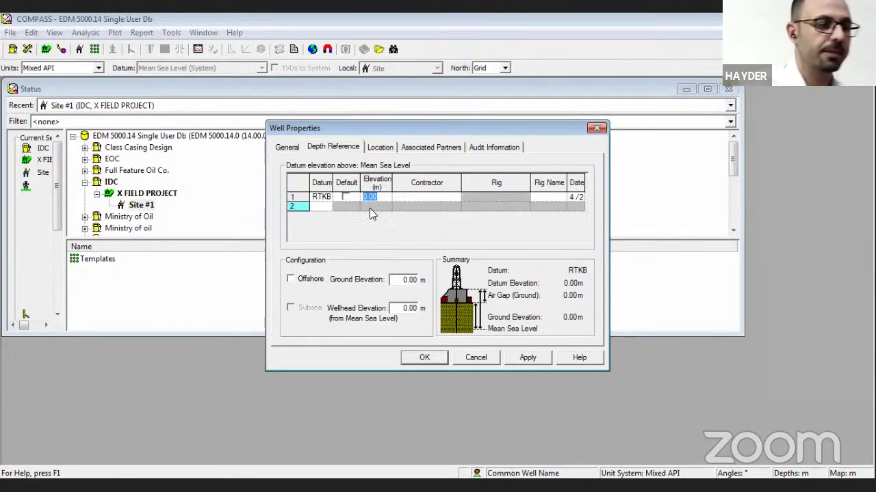
pyautogui.write('16')
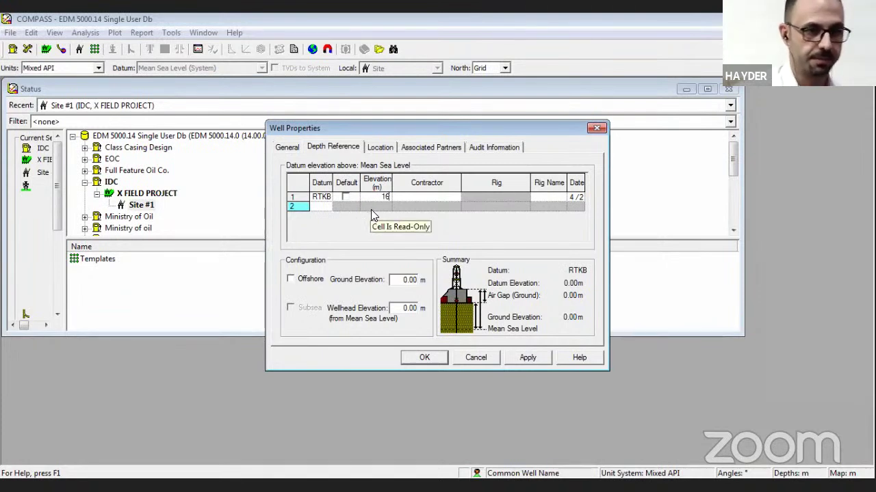
# Set the well's ground elevation to 5 m and save the well properties.
pyautogui.click(400, 280)
pyautogui.moveTo(398, 279); pyautogui.dragTo(425, 280)
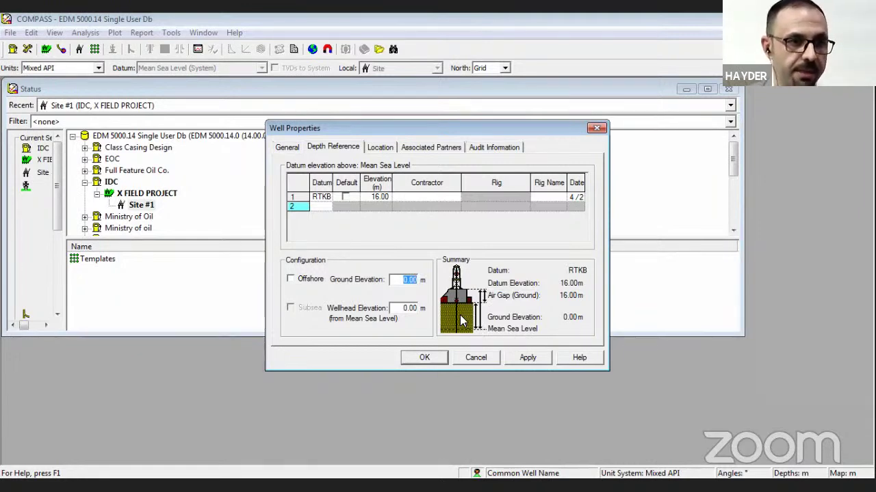
pyautogui.write('5')
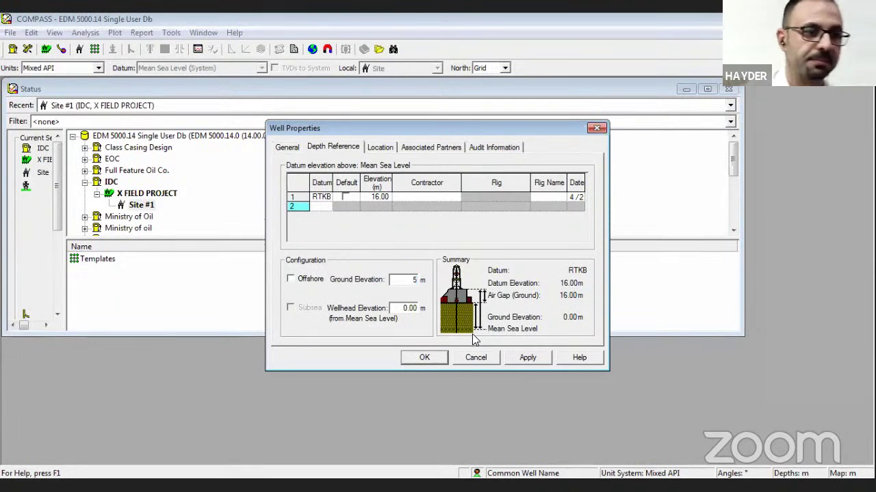
pyautogui.click(528, 357)
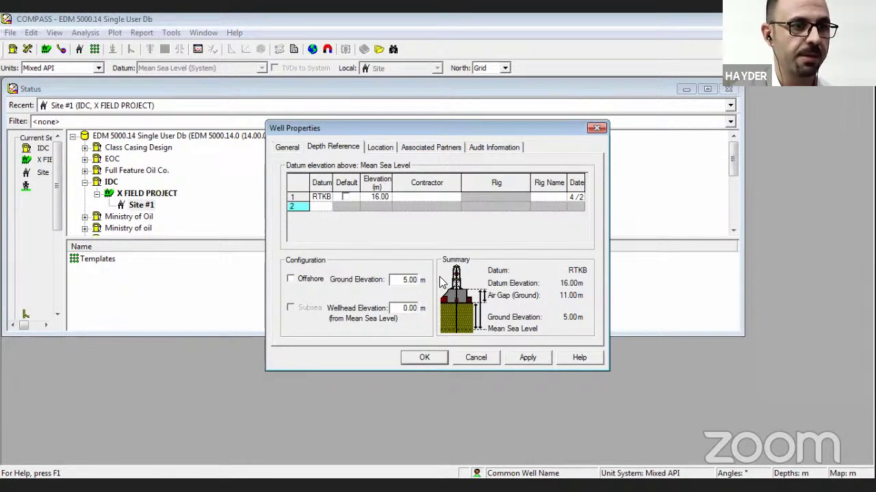
pyautogui.press('Return')
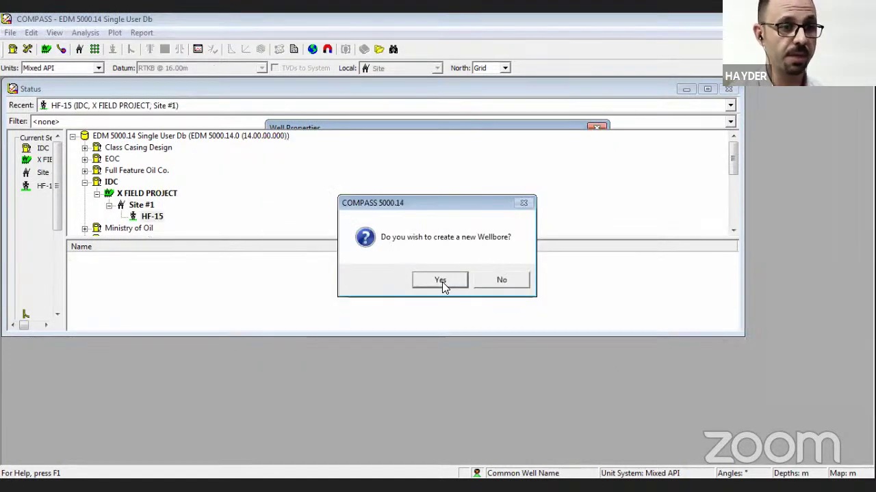
# Create a new wellbore for HF-15 with the common name W1.
pyautogui.click(441, 280)
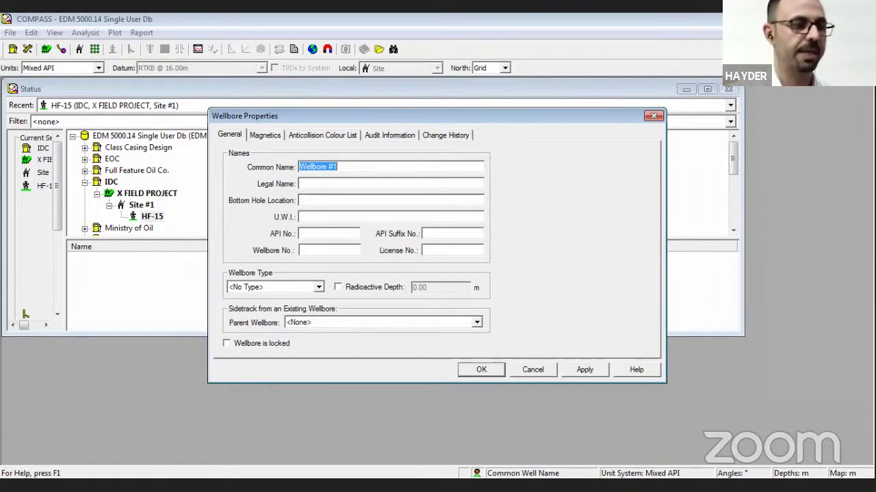
pyautogui.write('W1')
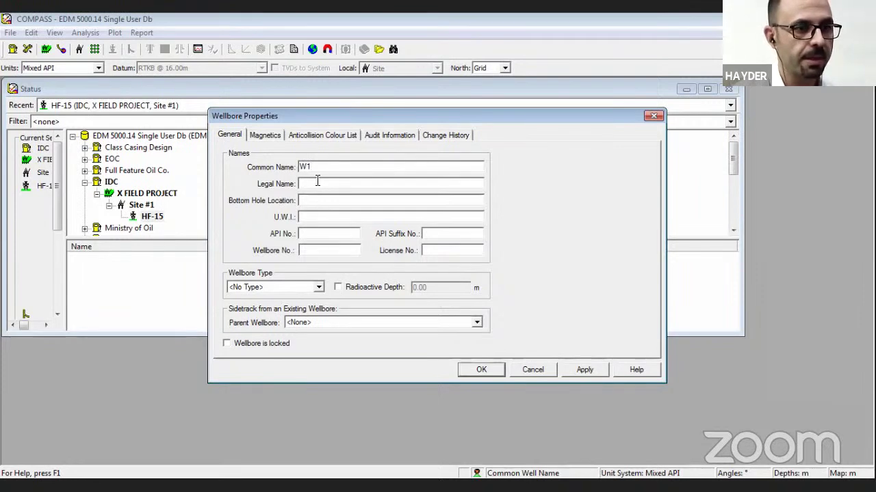
pyautogui.click(471, 365)
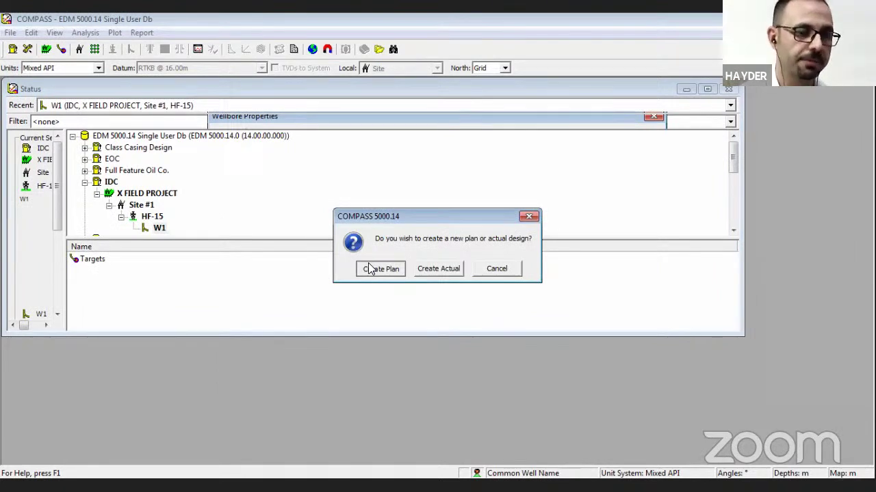
# Create a plan design named P-1 for wellbore W1, referenced to the RTKB datum.
pyautogui.click(369, 268)
pyautogui.write('P-')
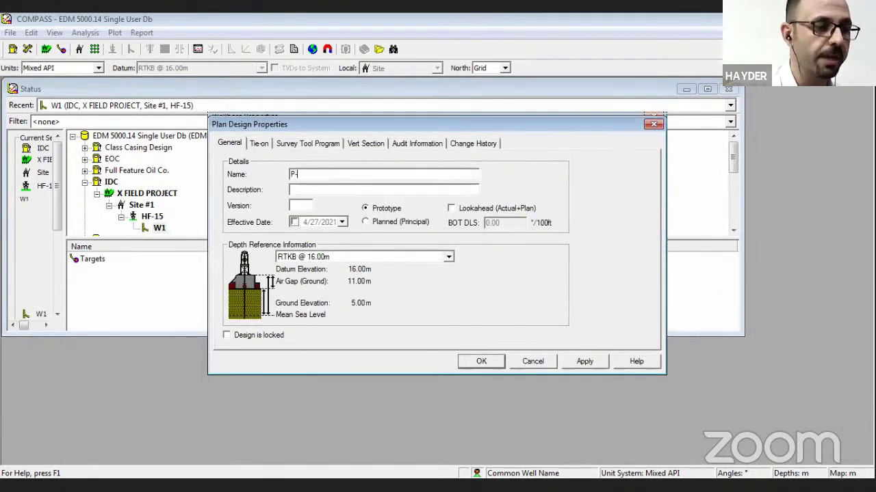
pyautogui.write('1')
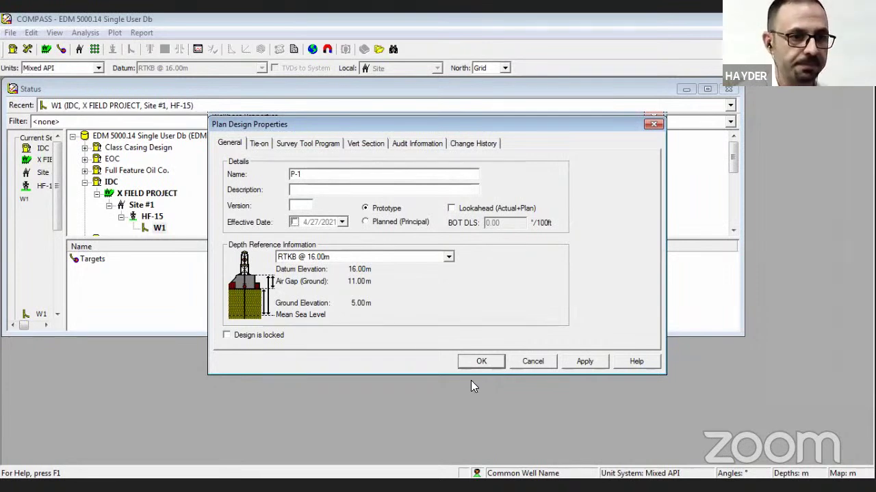
pyautogui.click(481, 362)
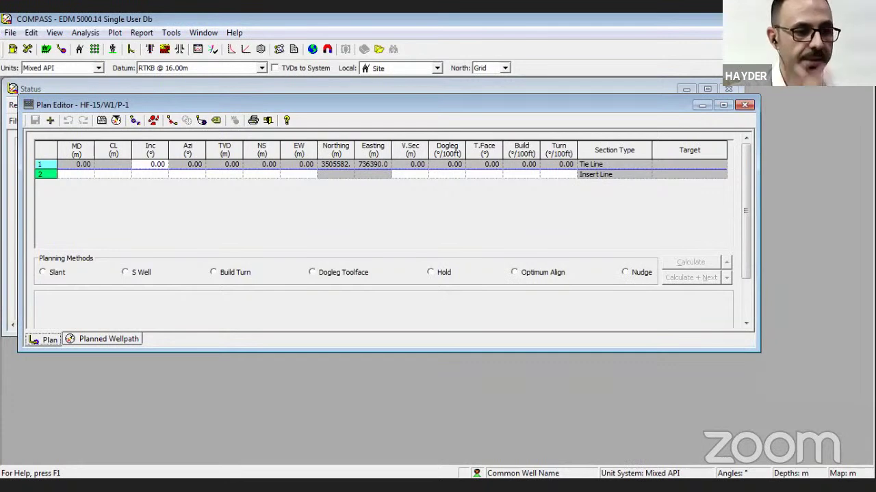
# Open the target editor for design P-1 and define a target named A1 at 2874 m TVD.
pyautogui.click(62, 50)
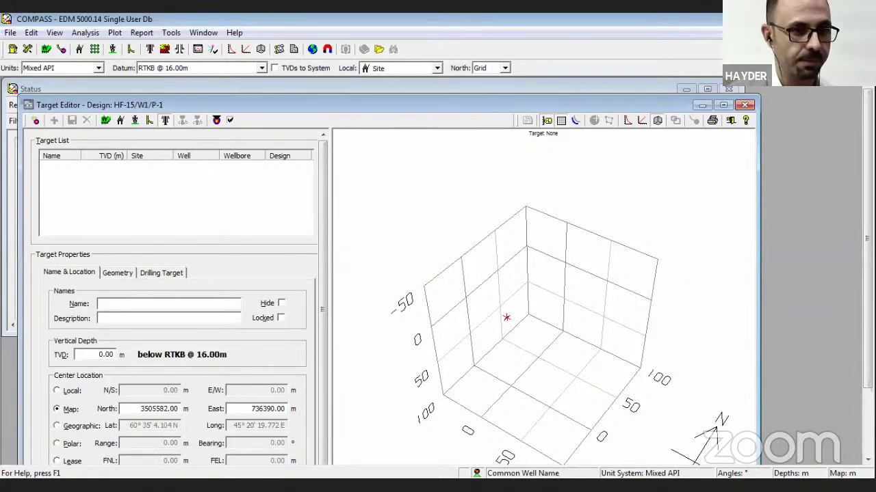
pyautogui.doubleClick(104, 354)
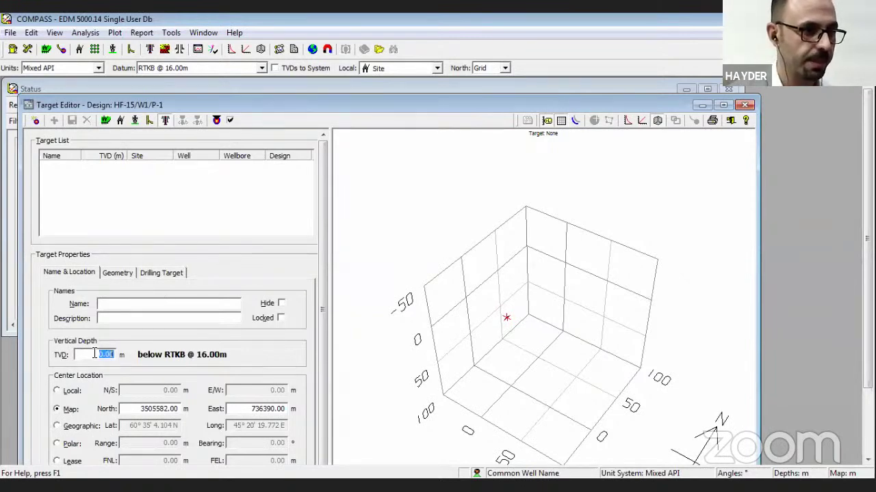
pyautogui.write('28')
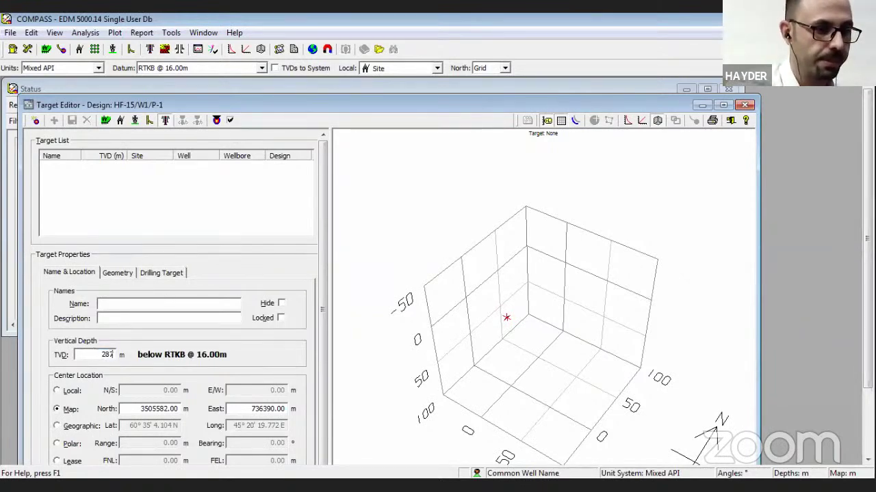
pyautogui.write('74')
pyautogui.click(145, 305)
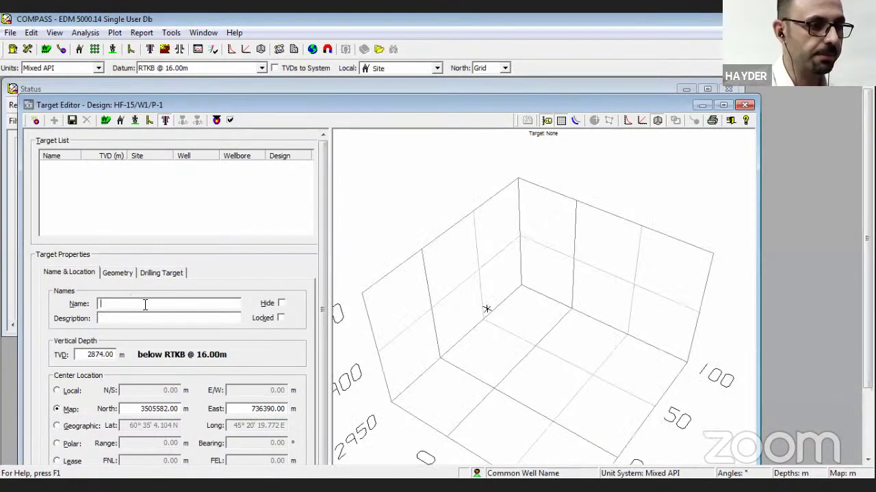
pyautogui.write('A1')
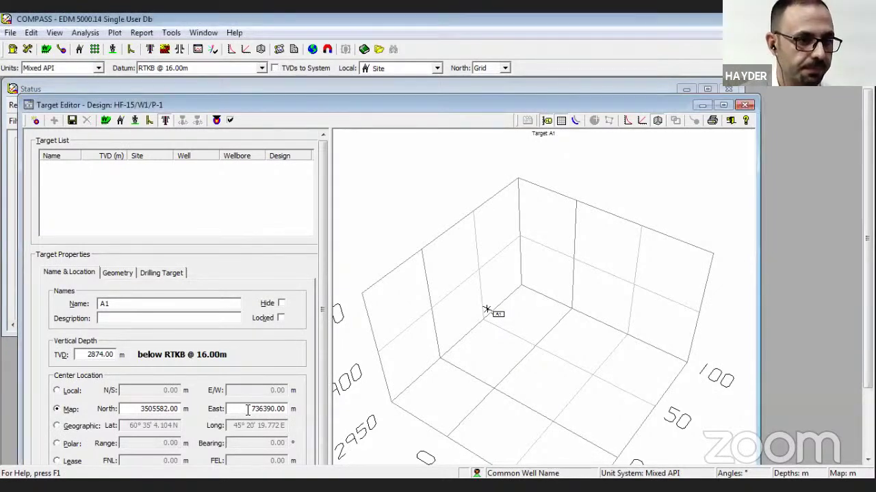
# Set target A1's map location to 3505565 m North and 736010 m East, and save the target.
pyautogui.moveTo(251, 409); pyautogui.dragTo(324, 411)
pyautogui.write('736010')
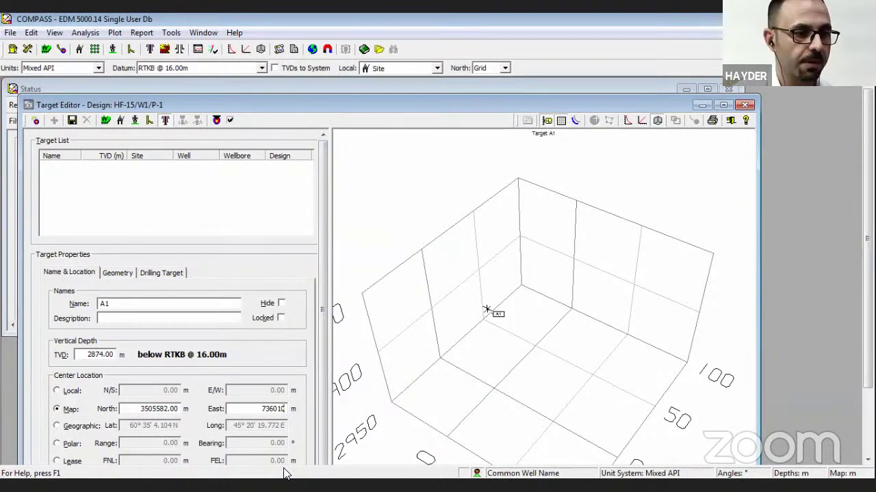
pyautogui.press('Tab')
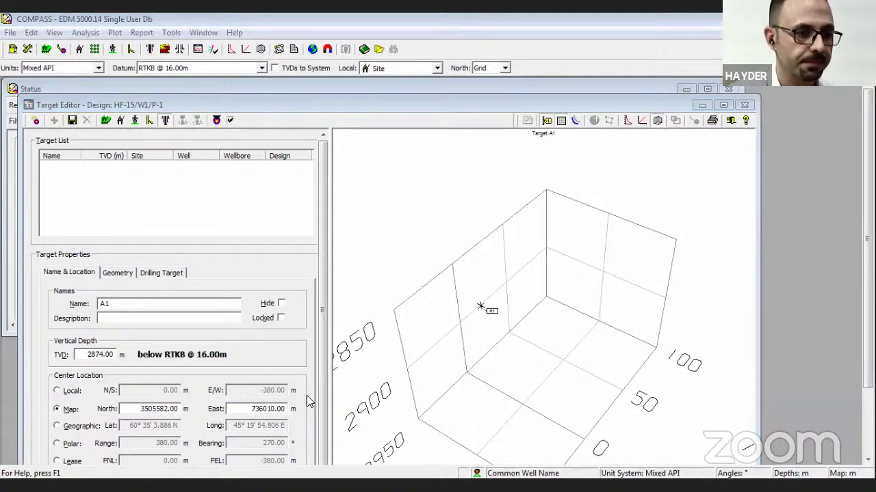
pyautogui.doubleClick(141, 409)
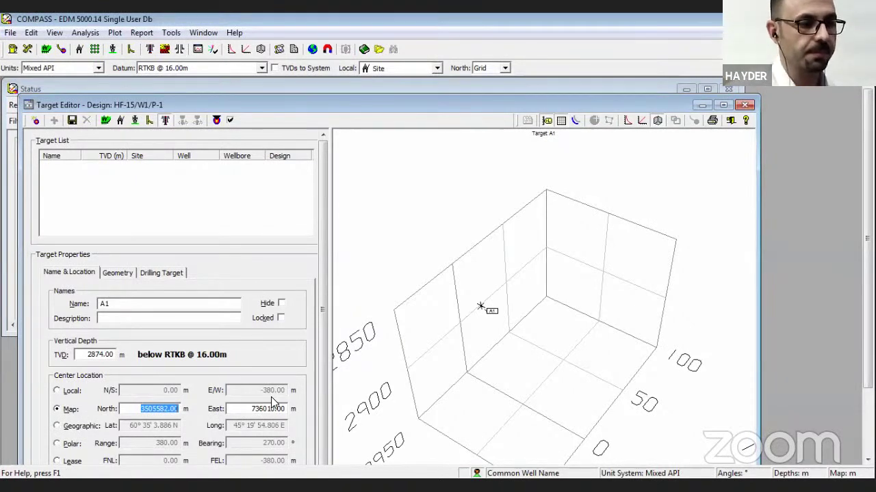
pyautogui.write('3505565')
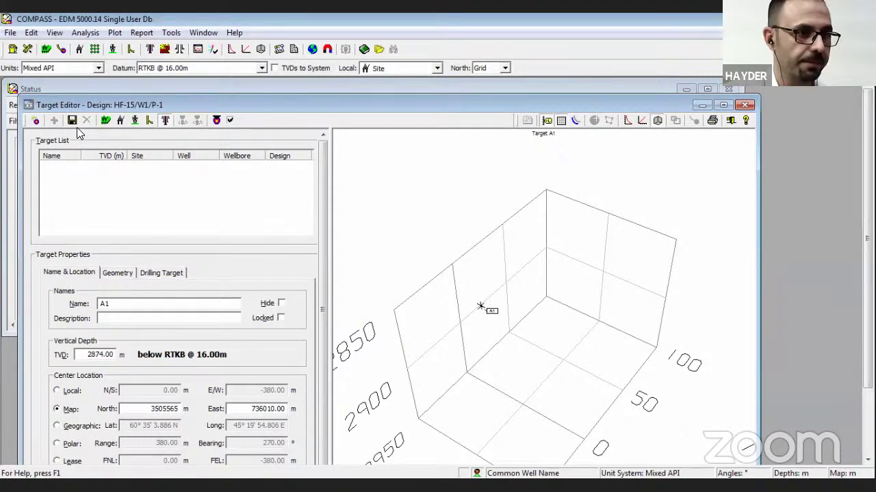
pyautogui.click(109, 305)
pyautogui.write('A1')
pyautogui.press('Return')
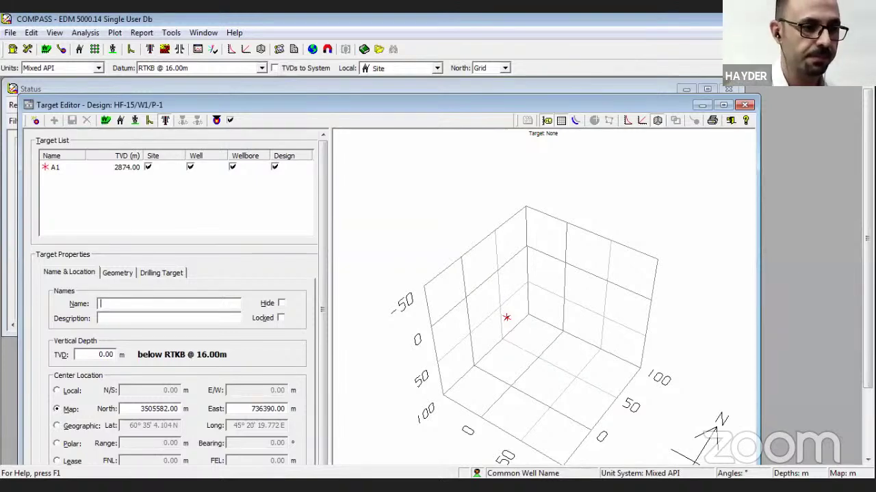
# Add and save a second target named TD at 3117 m TVD, located at map North 3505560 m and East 735909 m.
pyautogui.write('TD')
pyautogui.click(85, 353)
pyautogui.write('3117')
pyautogui.moveTo(250, 409); pyautogui.dragTo(282, 410)
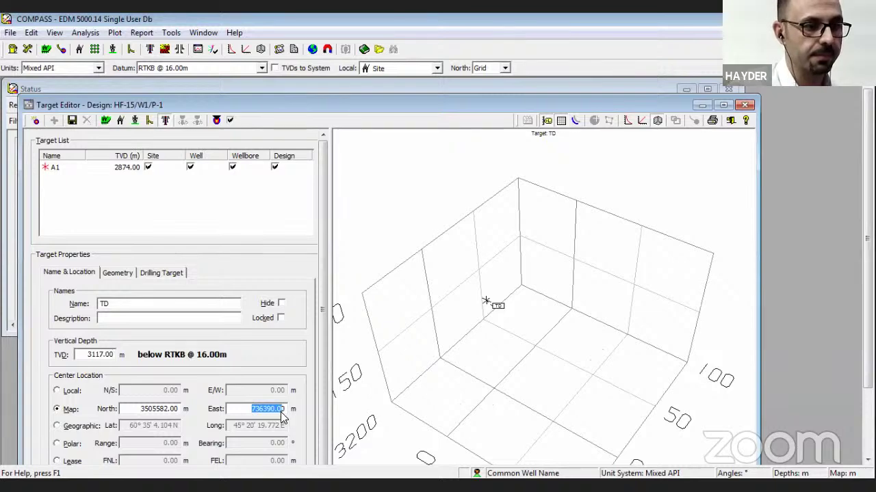
pyautogui.write('735909')
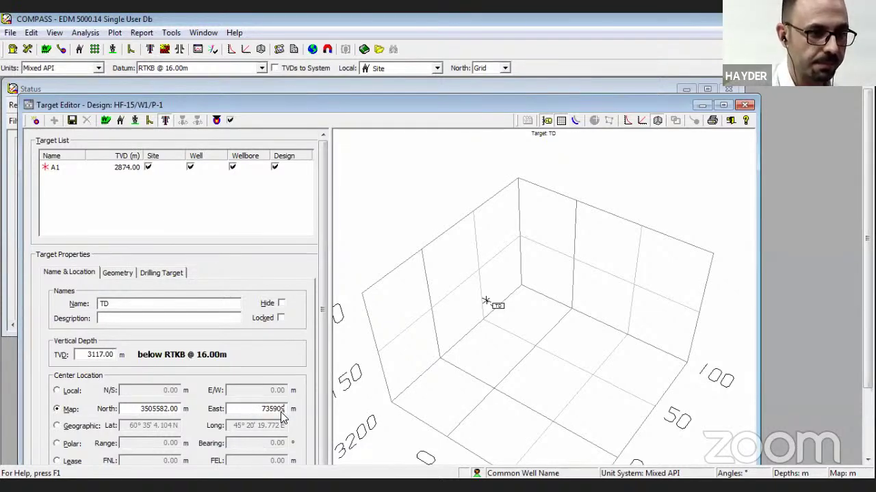
pyautogui.press('Tab')
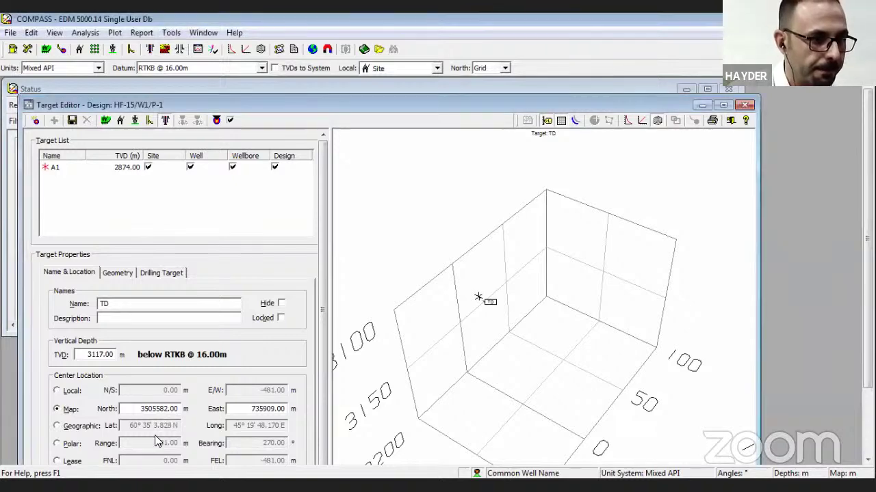
pyautogui.moveTo(143, 409); pyautogui.dragTo(195, 413)
pyautogui.write('3505560')
pyautogui.click(73, 122)
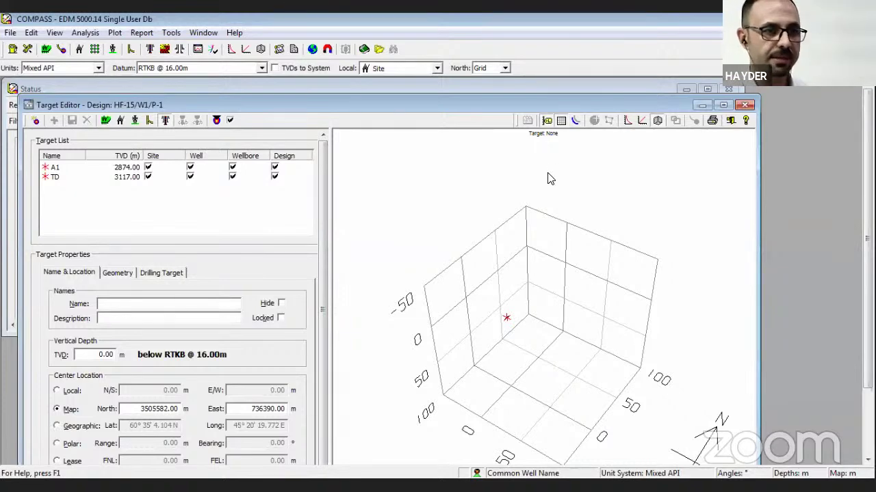
# Close the target editor, maximize the plan editor and choose the Slant planning method for the empty plan line.
pyautogui.click(731, 120)
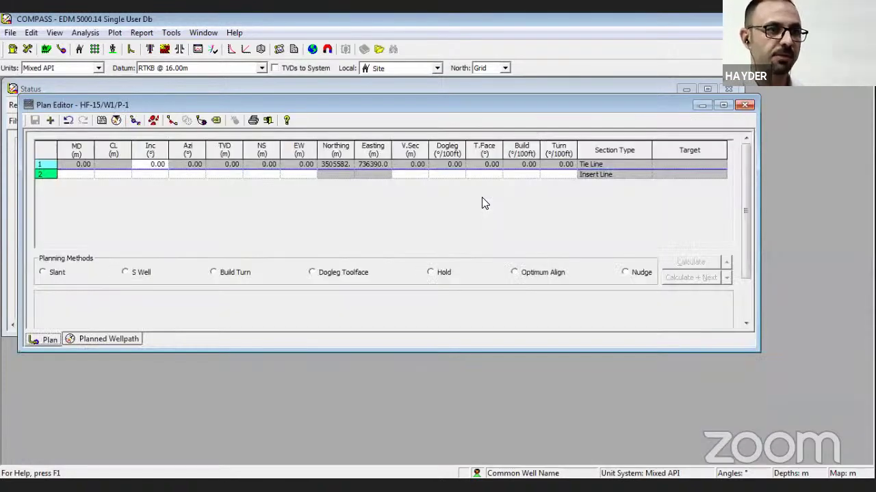
pyautogui.click(80, 177)
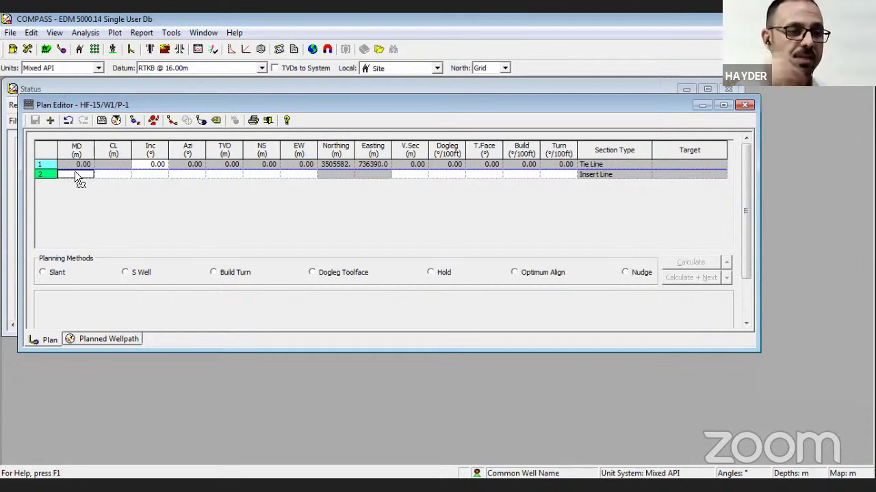
pyautogui.click(50, 276)
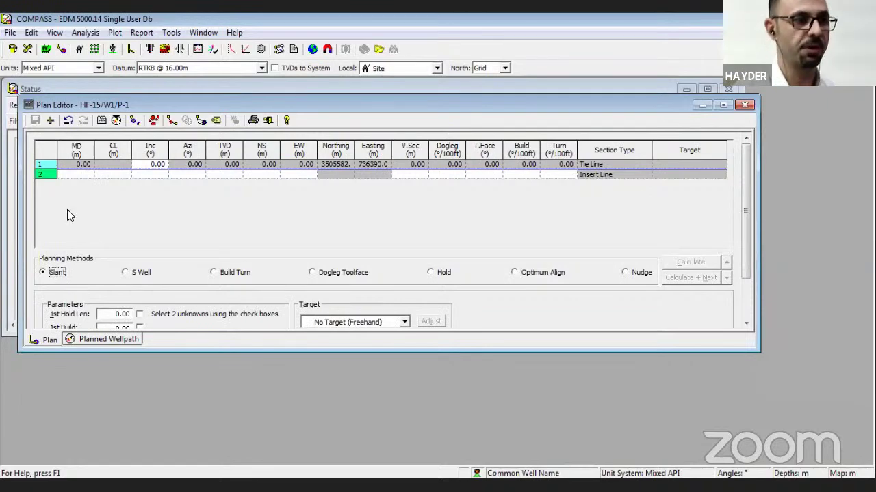
pyautogui.click(67, 175)
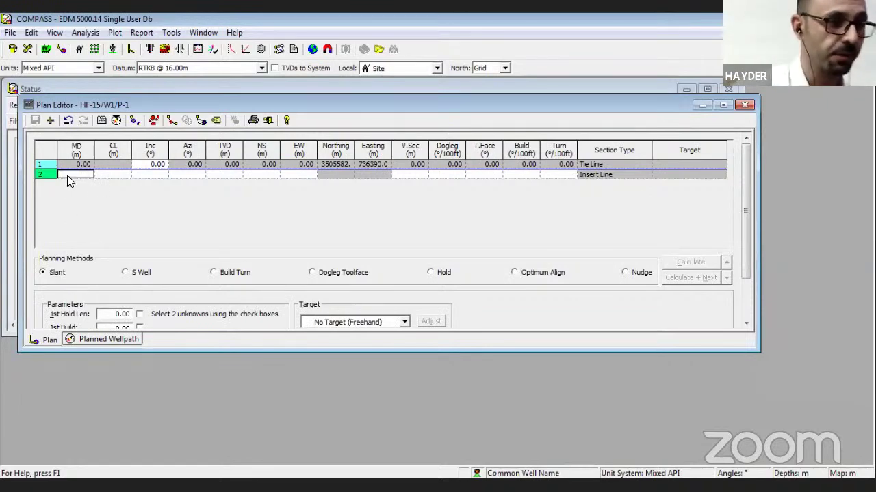
pyautogui.click(722, 105)
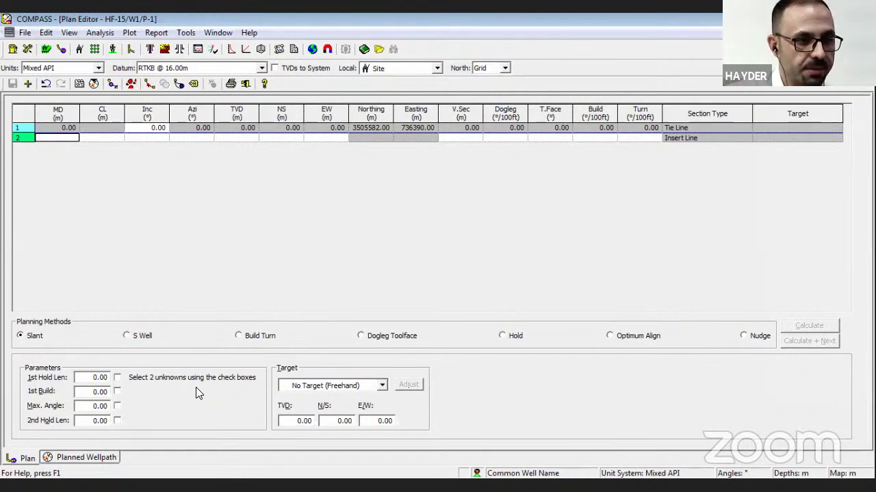
# Set the slant's first build to 3.00 and maximum angle to 40°, with the first and second hold lengths as unknowns.
pyautogui.click(117, 379)
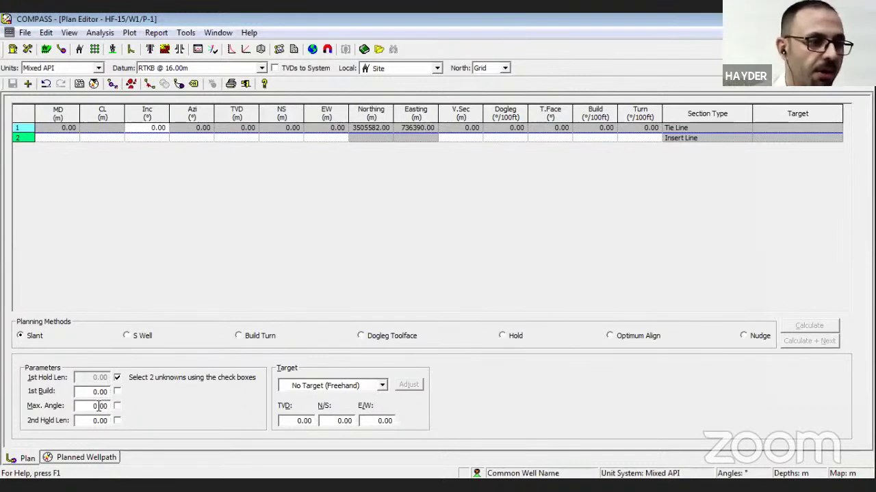
pyautogui.moveTo(81, 392); pyautogui.dragTo(116, 395)
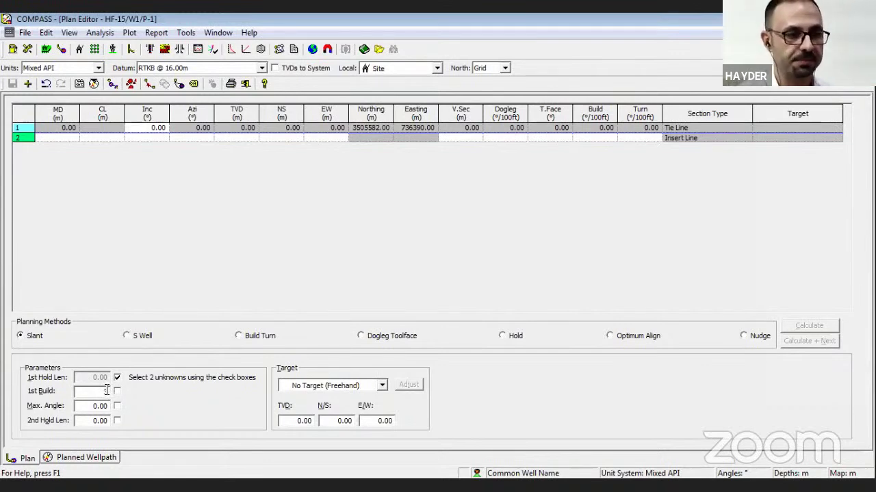
pyautogui.click(99, 407)
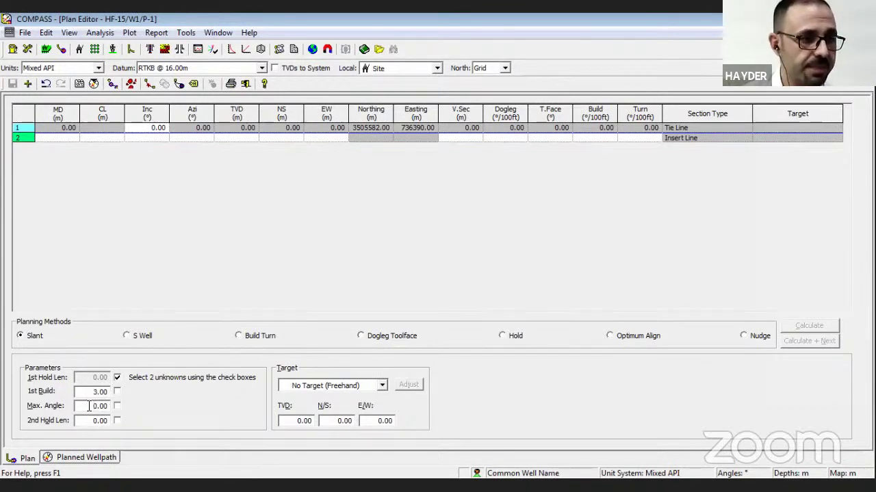
pyautogui.moveTo(89, 407); pyautogui.dragTo(121, 408)
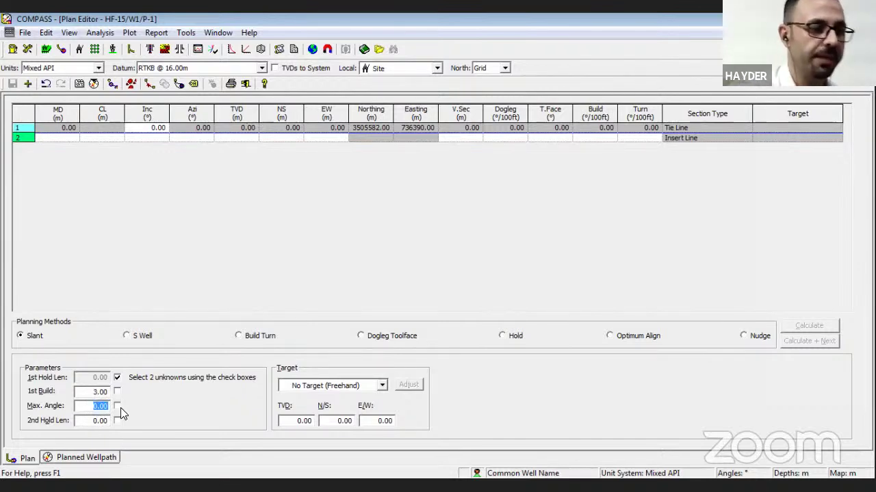
pyautogui.write('40')
pyautogui.moveTo(87, 420); pyautogui.dragTo(107, 422)
pyautogui.click(118, 422)
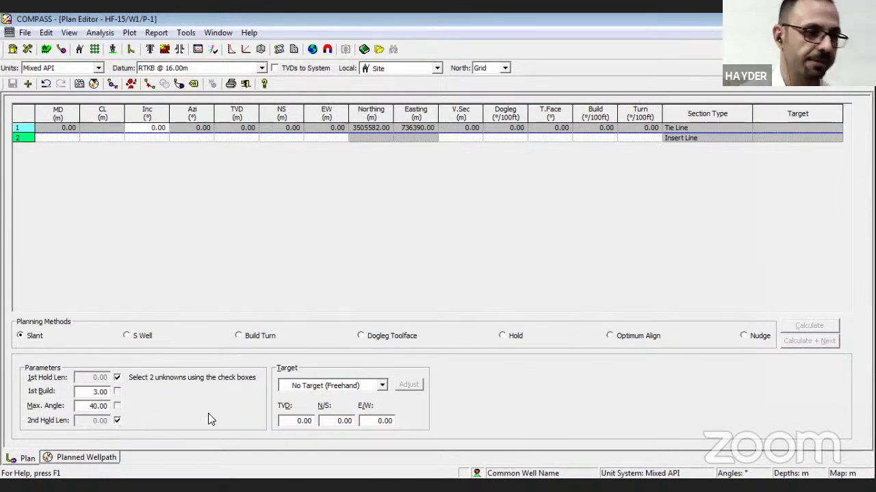
# Aim the slant section at target A1 and calculate it, advancing to the next plan section.
pyautogui.click(328, 387)
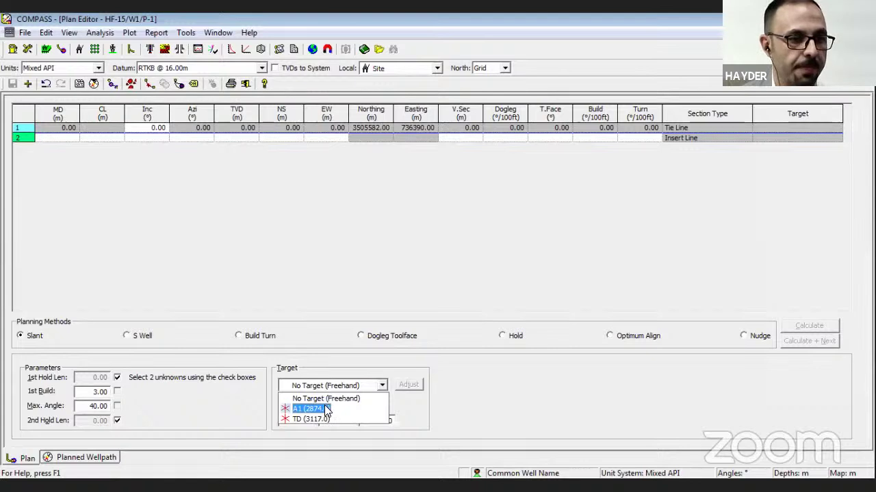
pyautogui.click(329, 409)
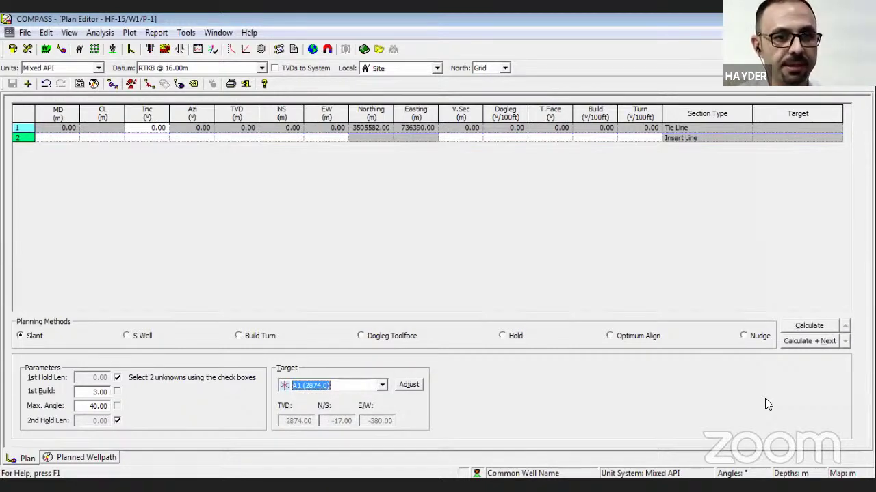
pyautogui.click(789, 341)
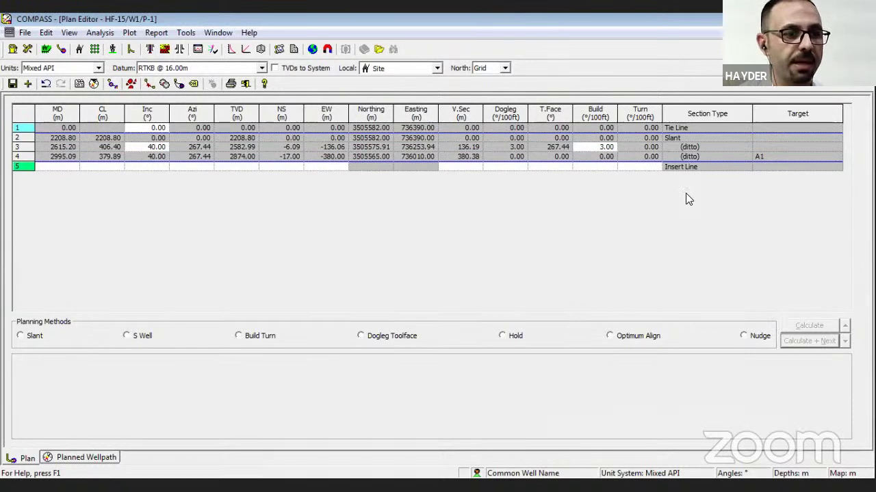
# Examine the planned wellpath in the 3D view with the targets displayed, rotating it to check the approach to A1.
pyautogui.click(261, 50)
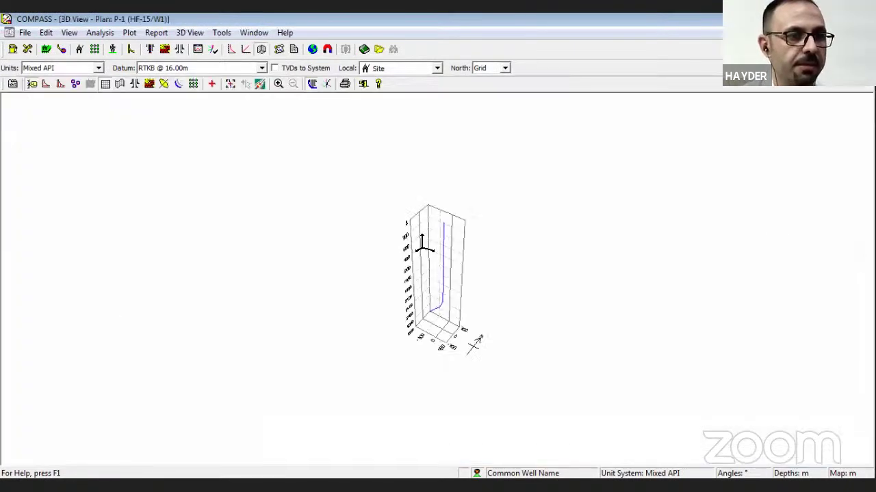
pyautogui.moveTo(424, 246); pyautogui.dragTo(446, 215)
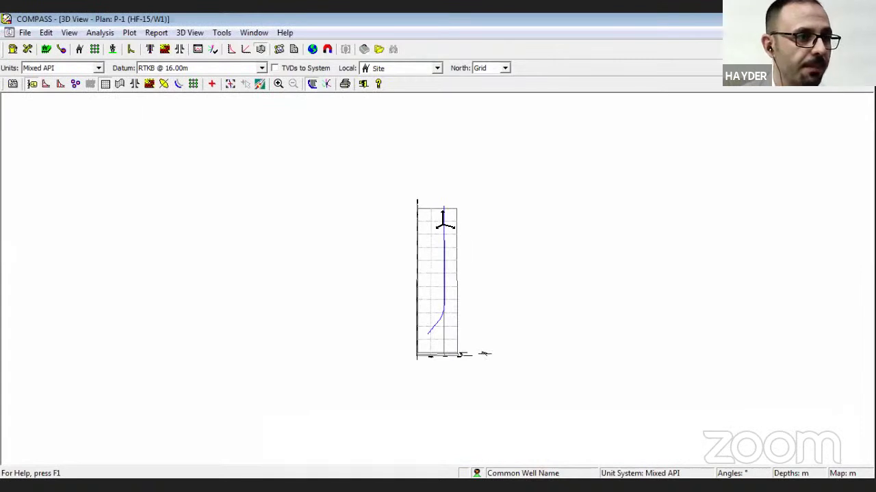
pyautogui.click(76, 85)
pyautogui.moveTo(376, 307); pyautogui.dragTo(416, 327)
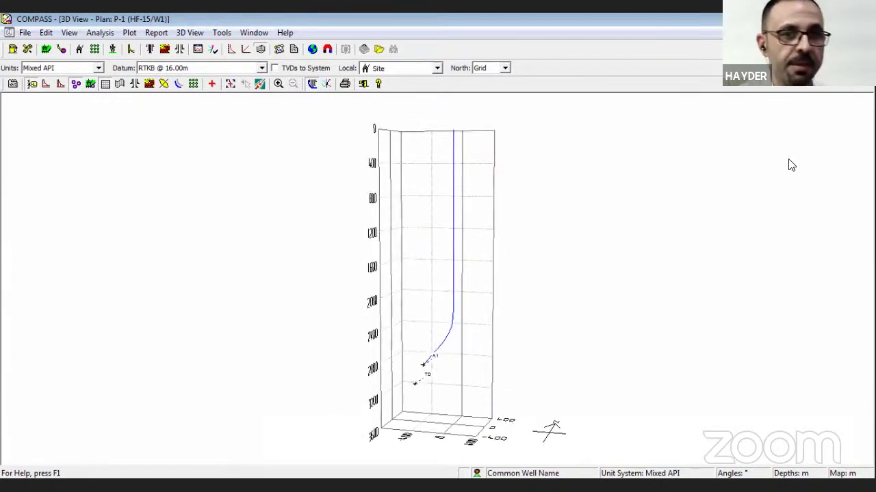
pyautogui.moveTo(463, 351); pyautogui.dragTo(455, 351)
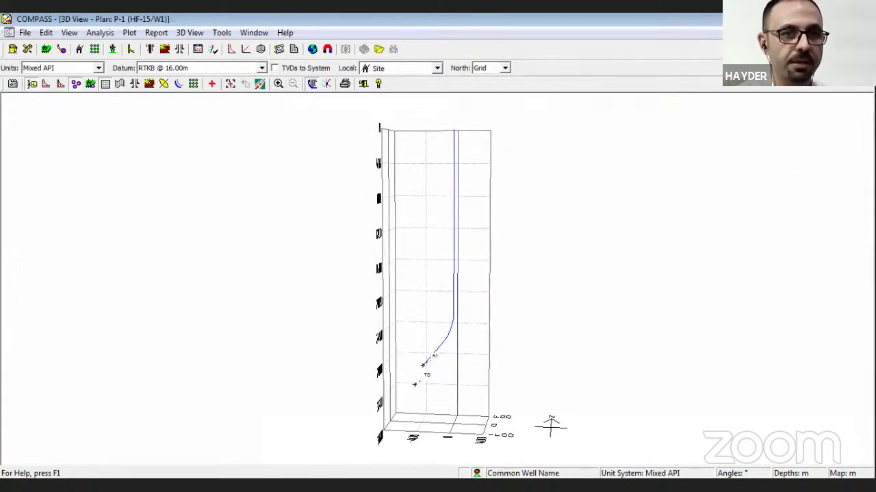
pyautogui.hotkey('ctrl', 'F4')
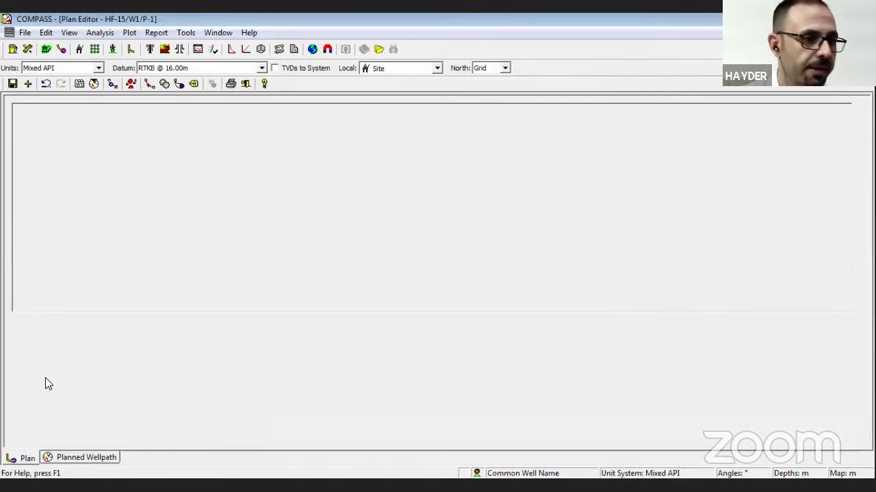
# Recalculate the slant section with a first hold length of 2250 m, making the first build and second hold length the unknowns.
pyautogui.click(89, 146)
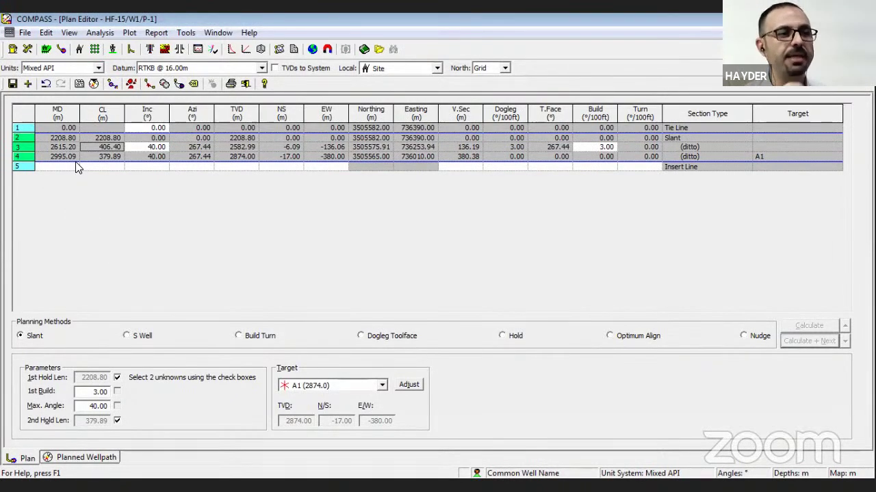
pyautogui.click(33, 140)
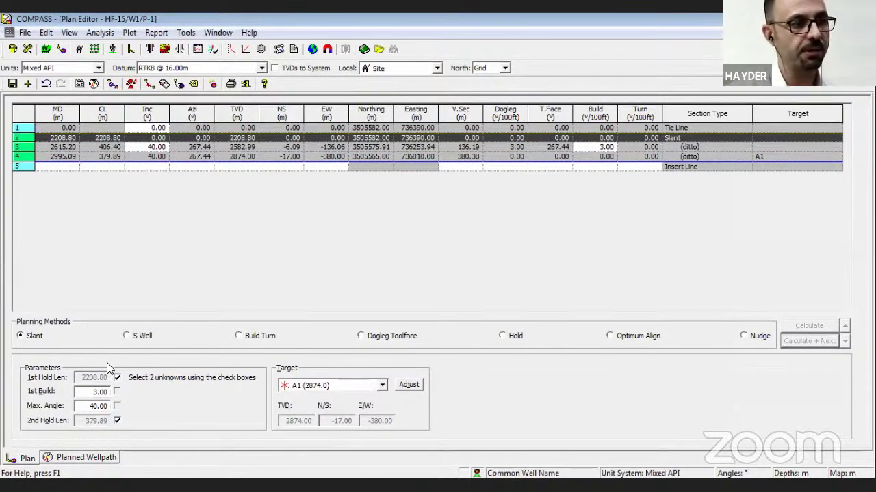
pyautogui.click(117, 377)
pyautogui.click(117, 378)
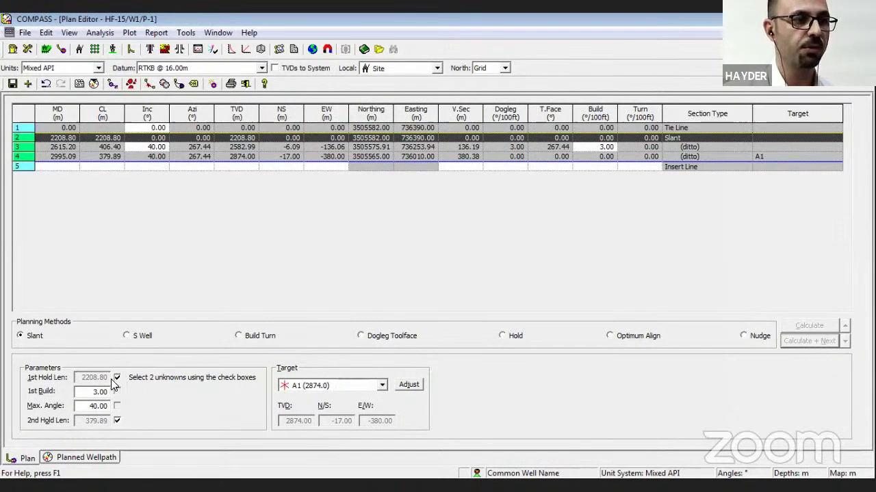
pyautogui.click(117, 378)
pyautogui.moveTo(108, 379); pyautogui.dragTo(92, 380)
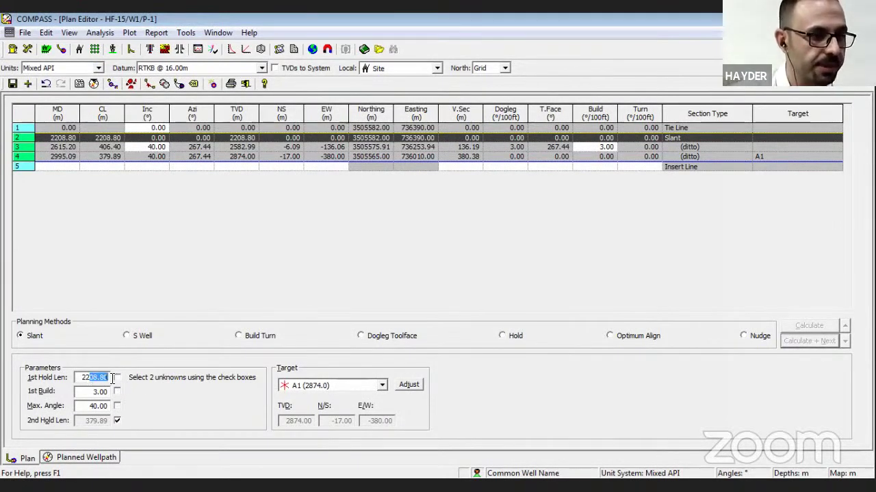
pyautogui.write('5')
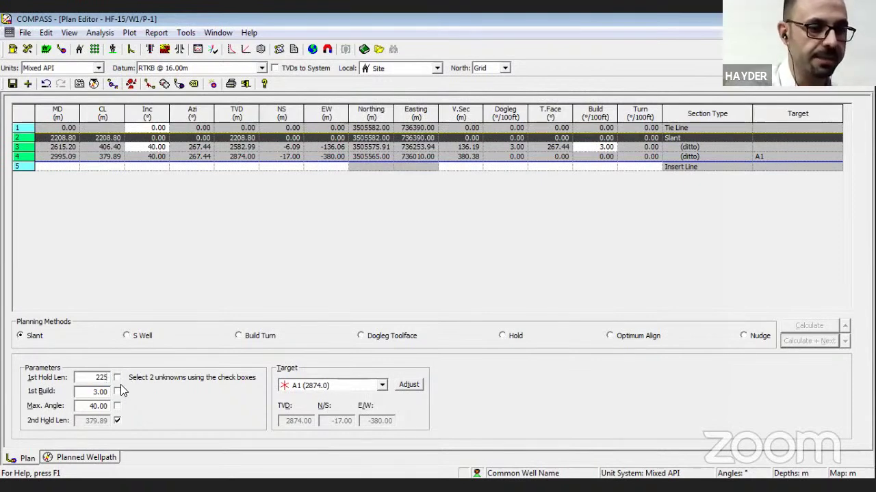
pyautogui.write('0')
pyautogui.click(116, 420)
pyautogui.click(117, 392)
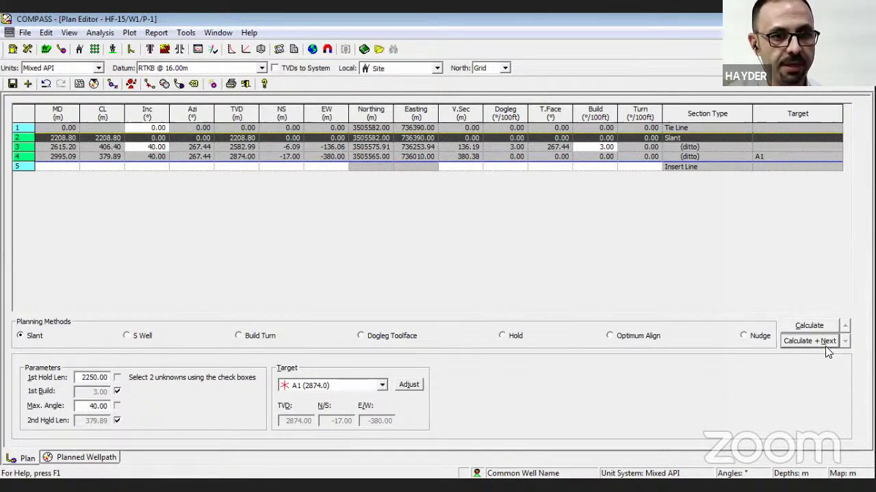
pyautogui.click(824, 346)
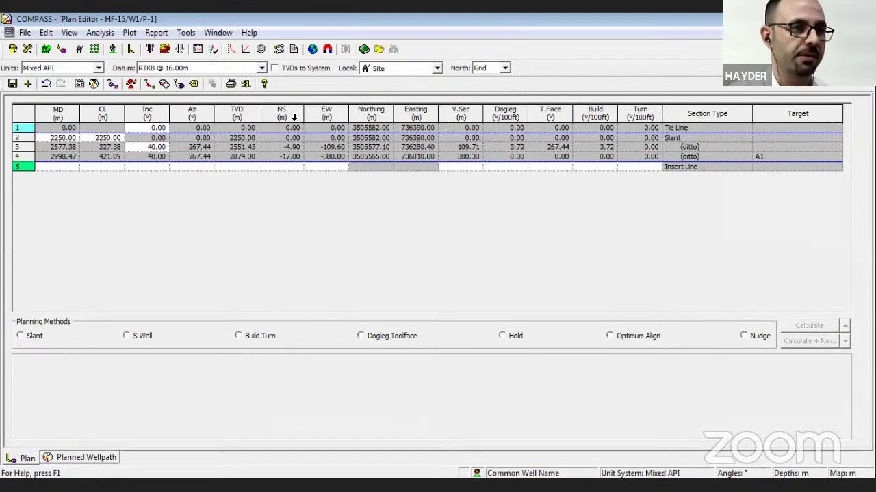
# Inspect the recalculated slant wellpath in the 3D view with the targets displayed, rotating and enlarging it around A1 and TD.
pyautogui.click(260, 48)
pyautogui.moveTo(415, 266); pyautogui.dragTo(397, 254)
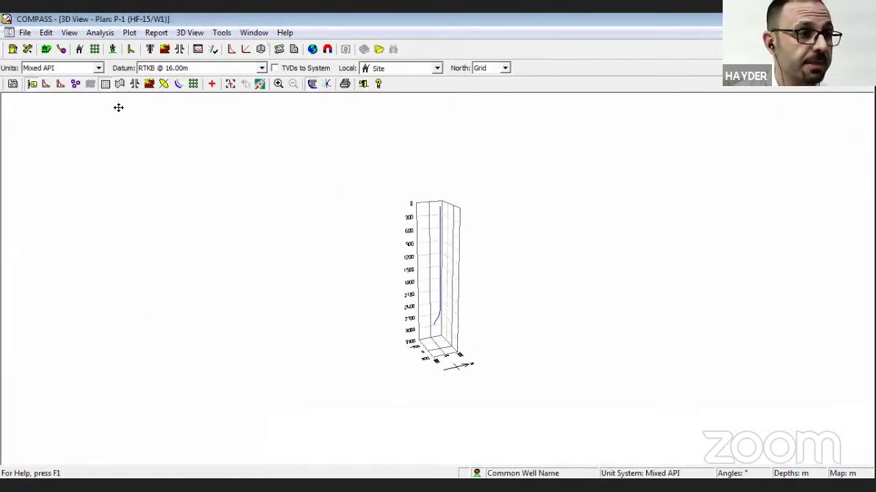
pyautogui.click(75, 83)
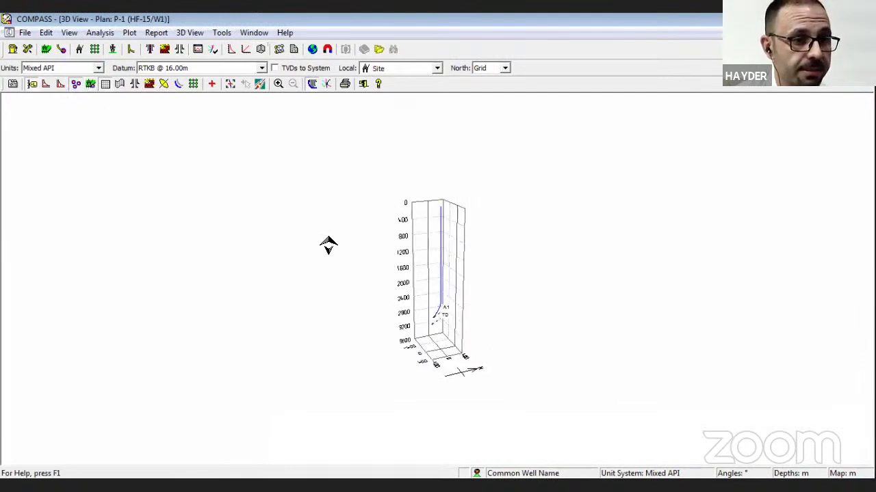
pyautogui.moveTo(375, 245); pyautogui.dragTo(418, 301)
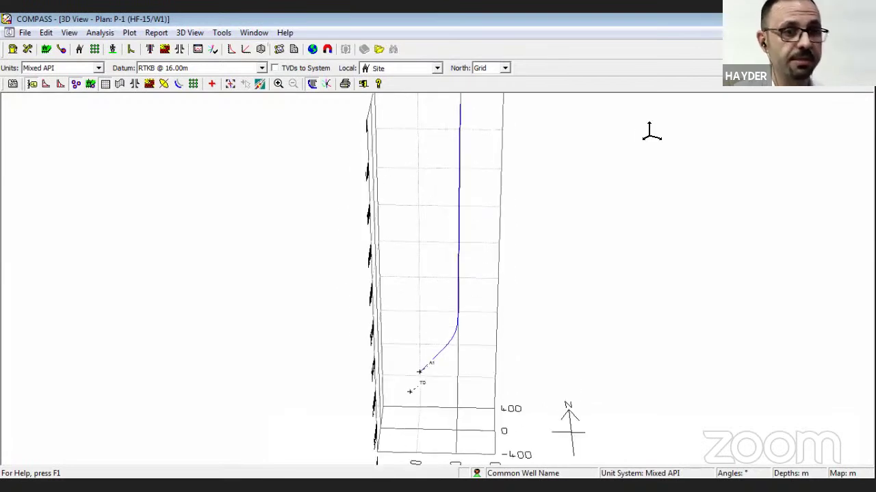
pyautogui.hotkey('ctrl', 'F4')
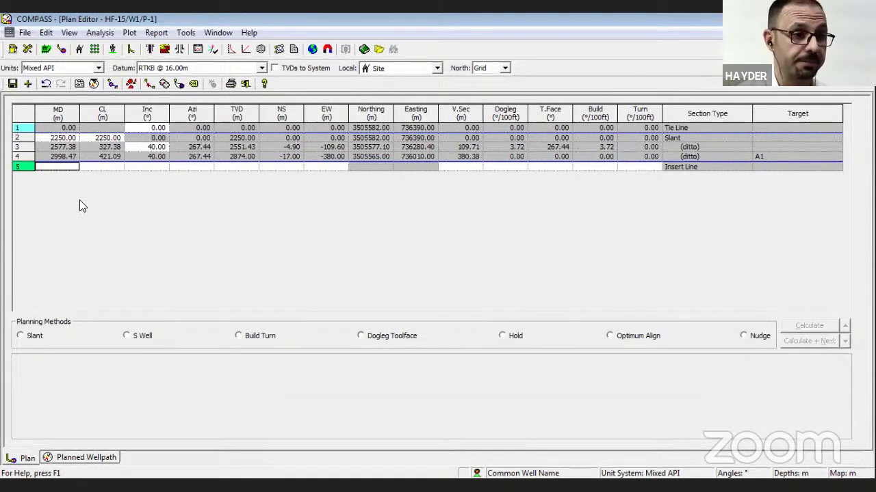
# Add a Hold section to TVD aimed at target TD and calculate it, advancing to the next plan section.
pyautogui.click(506, 338)
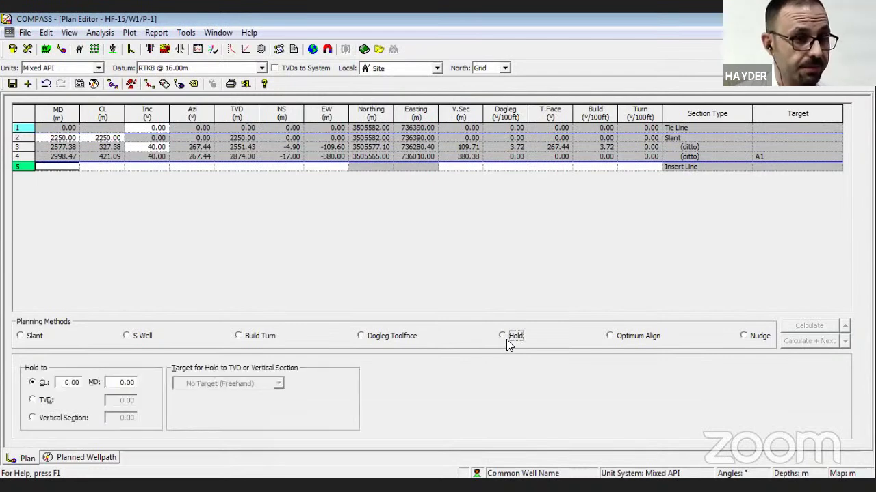
pyautogui.click(33, 400)
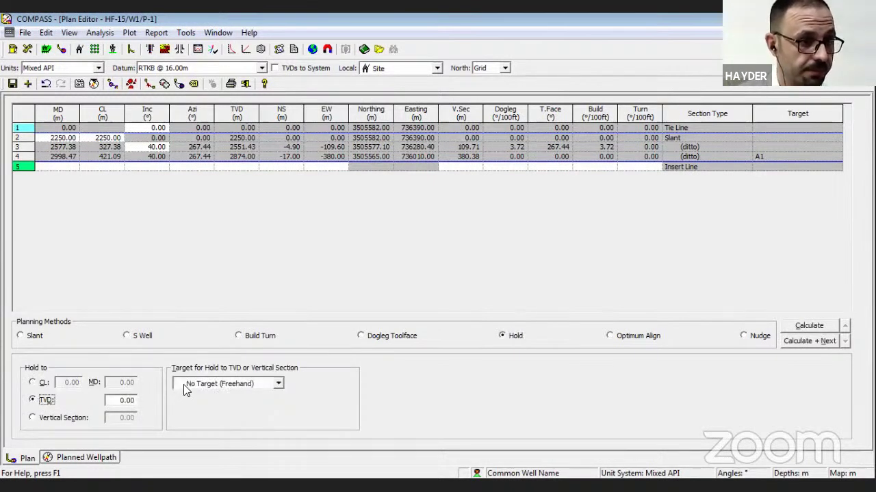
pyautogui.click(183, 385)
pyautogui.click(186, 416)
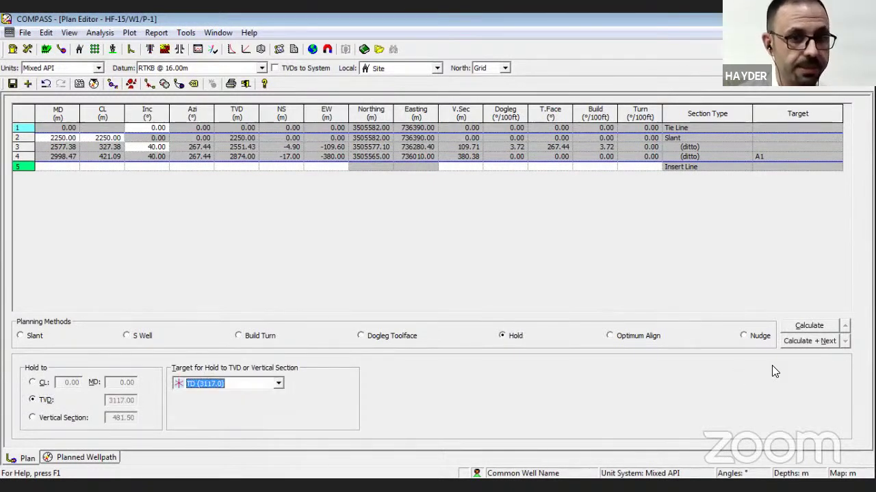
pyautogui.click(787, 345)
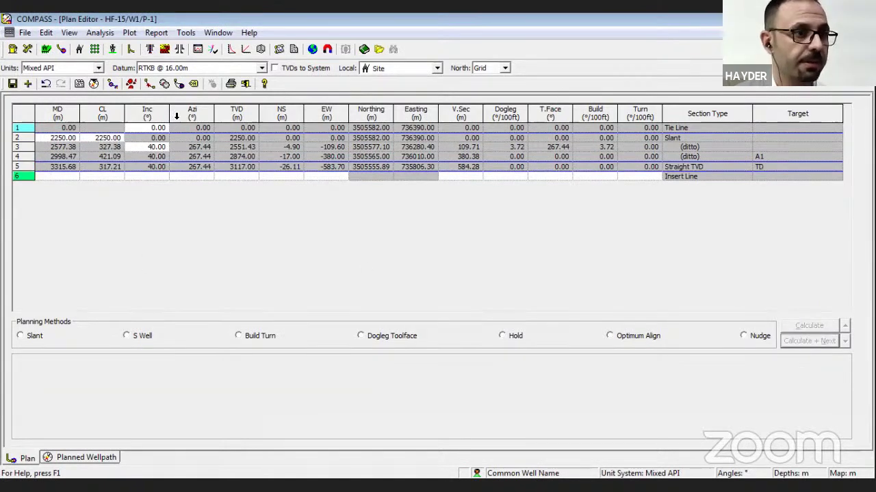
# Examine the extended wellpath in the 3D view, rotating it to compare its end with target TD.
pyautogui.click(261, 49)
pyautogui.moveTo(280, 243); pyautogui.dragTo(239, 194)
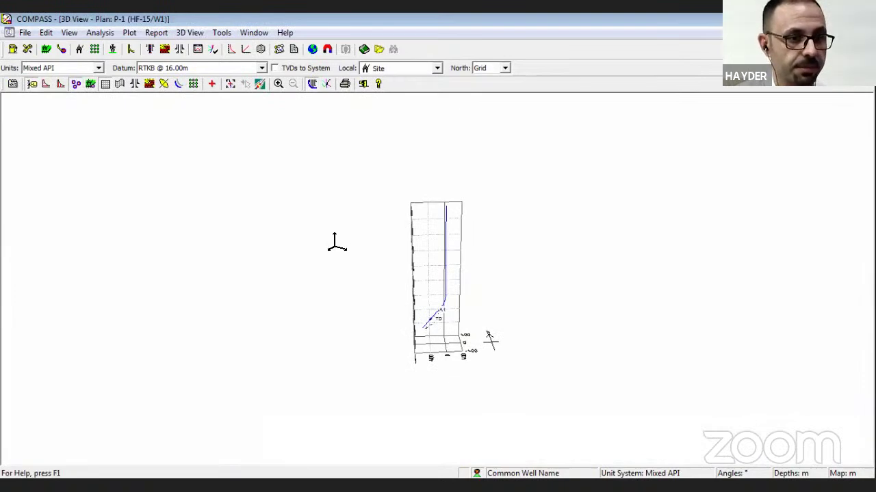
pyautogui.moveTo(337, 239); pyautogui.dragTo(319, 250)
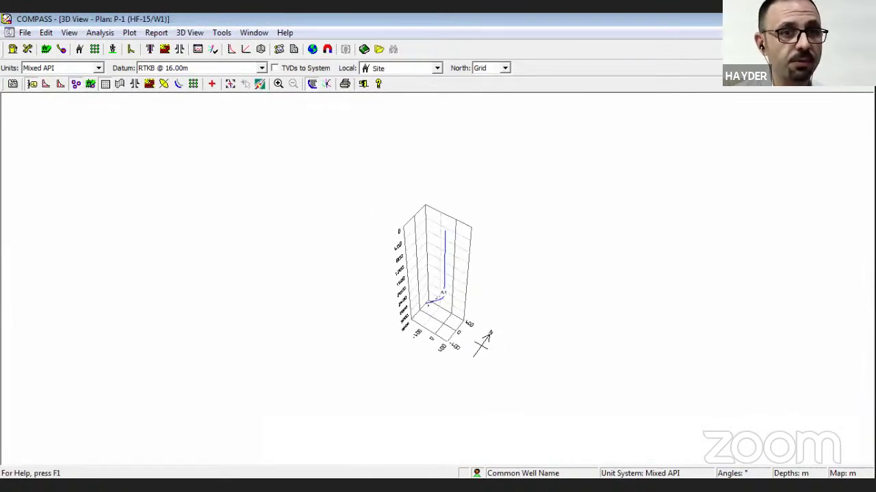
pyautogui.hotkey('ctrl', 'F4')
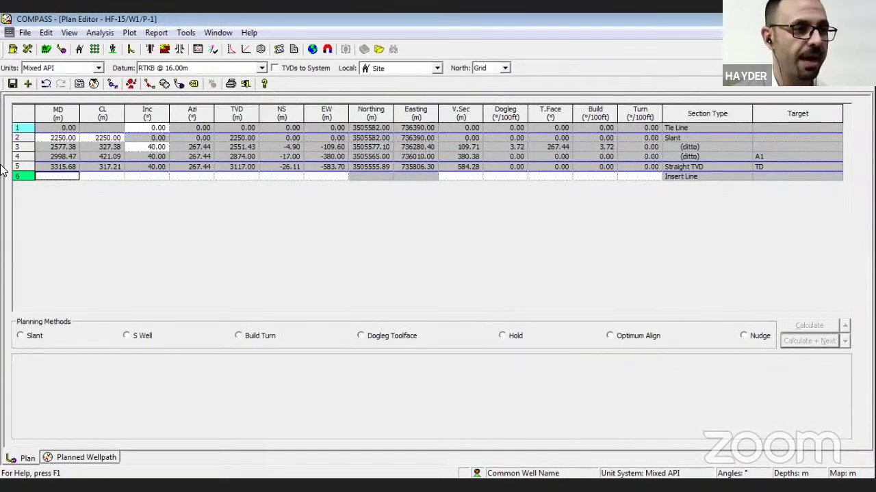
# Delete the straight hold section to TD and the whole slant section, leaving only the tie line in the plan.
pyautogui.click(12, 166)
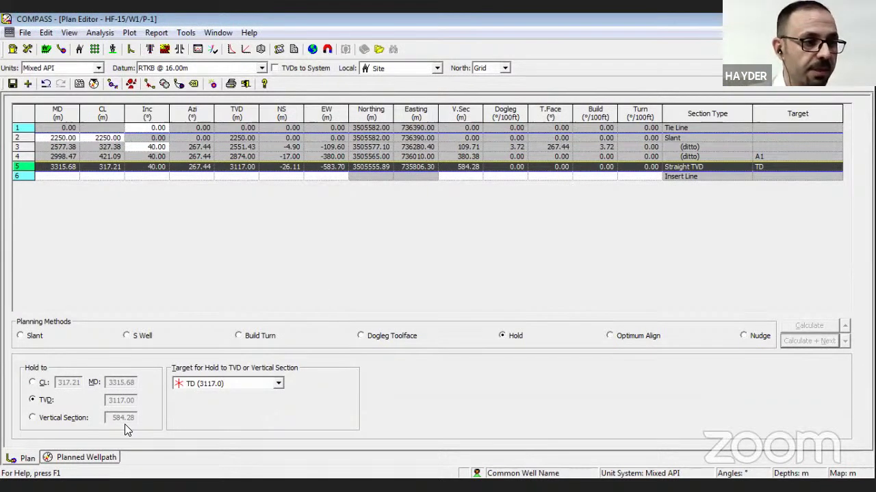
pyautogui.click(69, 148)
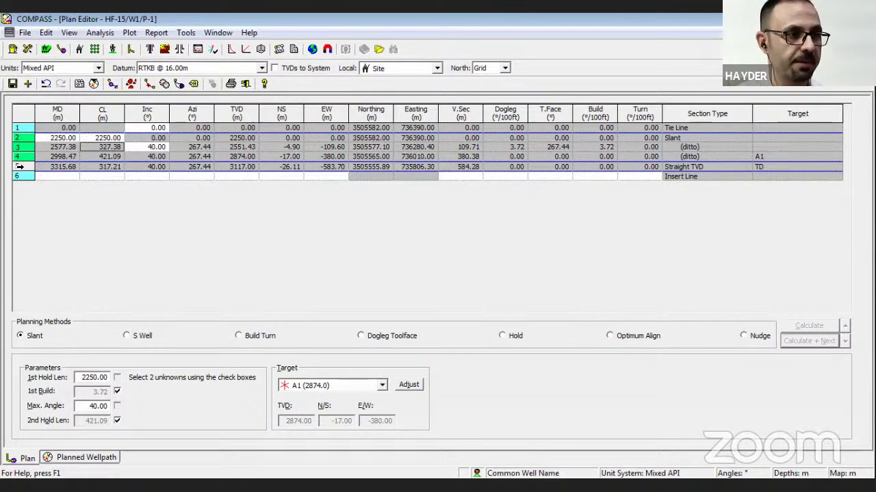
pyautogui.click(18, 168)
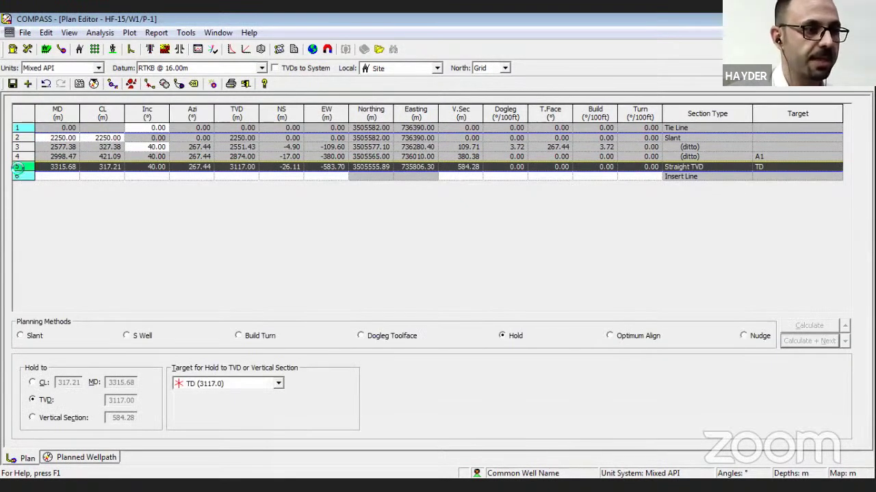
pyautogui.press('Delete')
pyautogui.click(18, 158)
pyautogui.press('Delete')
pyautogui.press('Delete')
pyautogui.press('Delete')
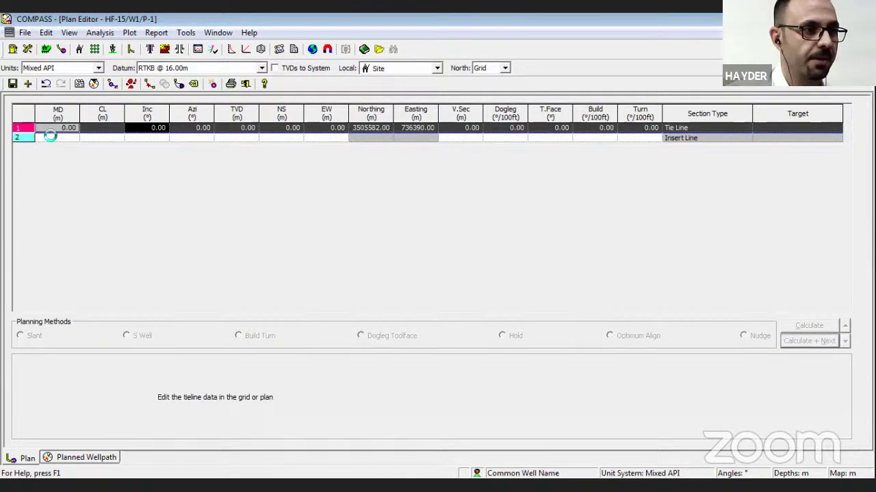
# Add a Hold section to a measured depth of 2250 m and calculate it, advancing to the next section.
pyautogui.click(49, 137)
pyautogui.click(503, 336)
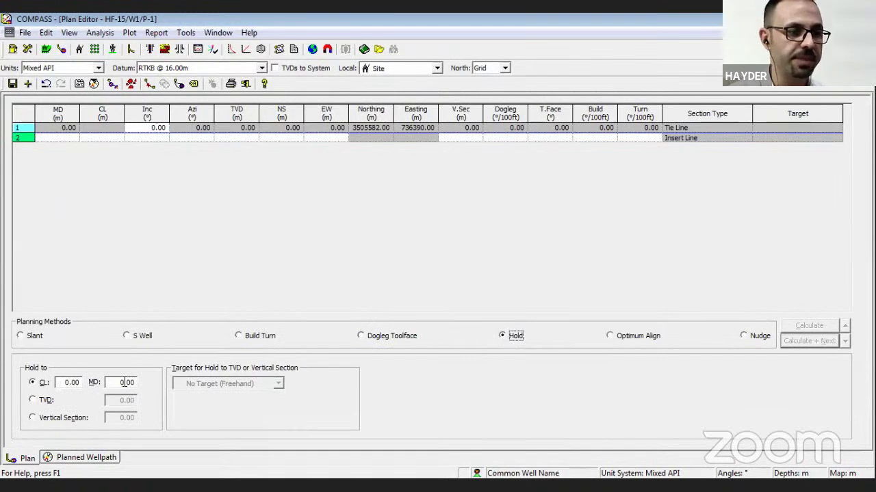
pyautogui.doubleClick(125, 382)
pyautogui.write('22')
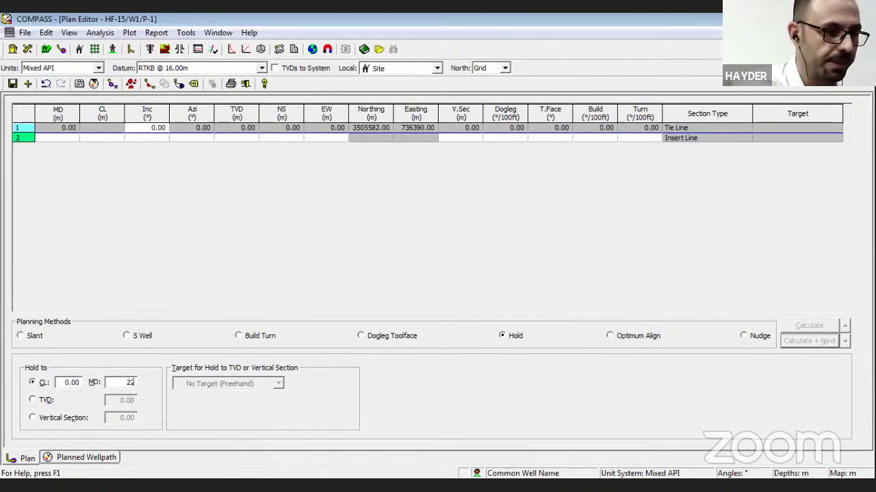
pyautogui.write('50')
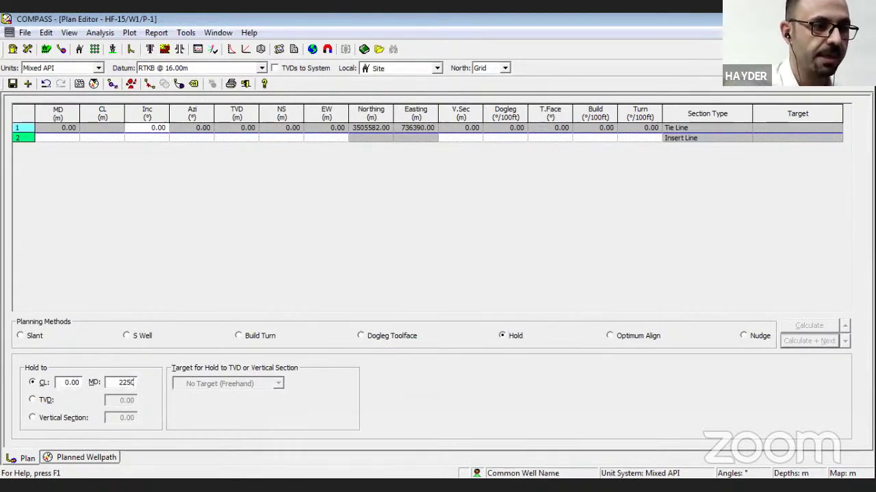
pyautogui.click(67, 384)
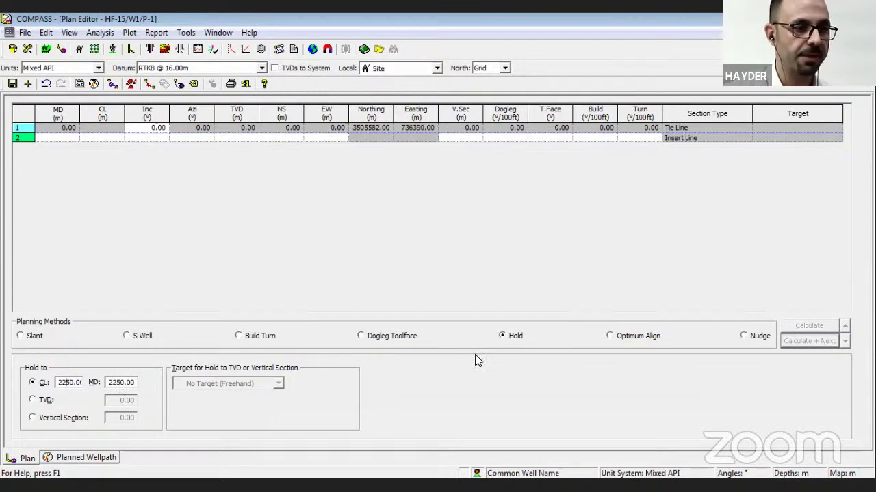
pyautogui.click(787, 344)
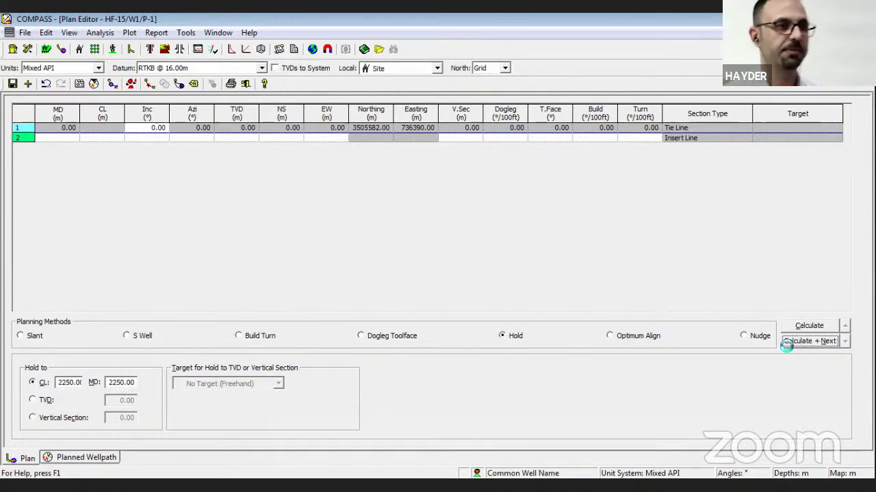
pyautogui.click(786, 344)
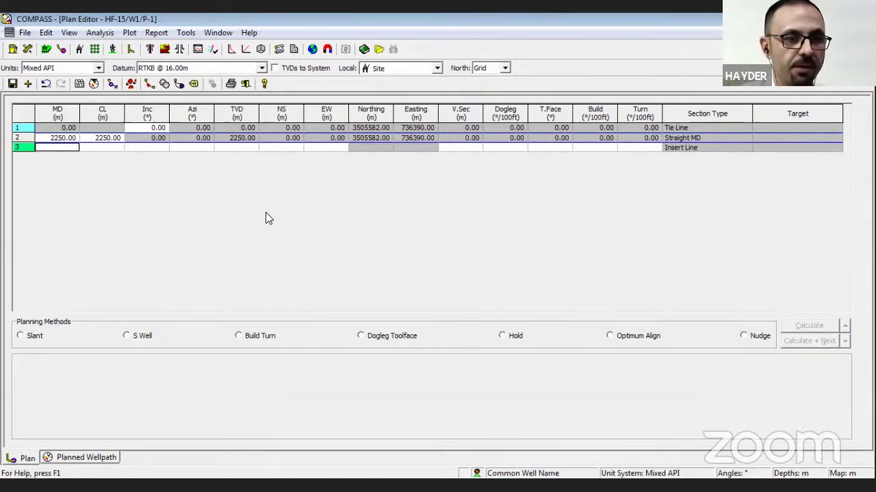
# Calculate a Curve-Curve Optimum Align section with DLS1 of 3.00 and TD as the final target, advancing to the next section.
pyautogui.click(618, 337)
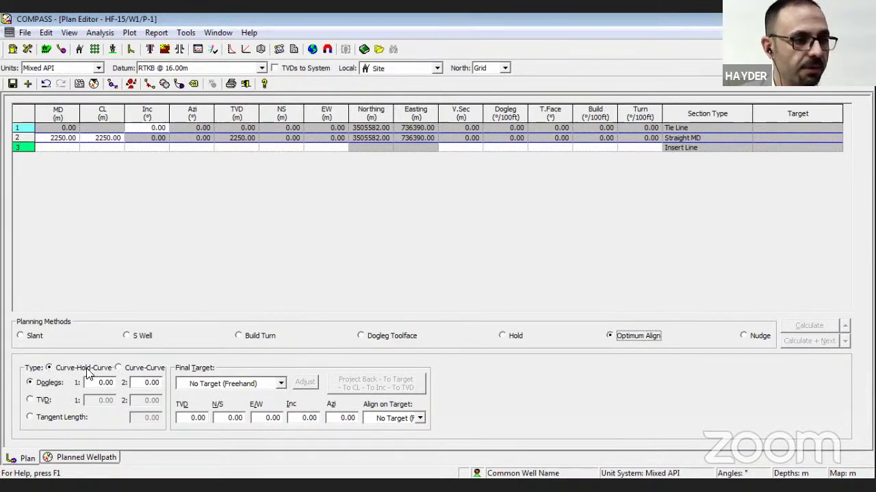
pyautogui.click(128, 371)
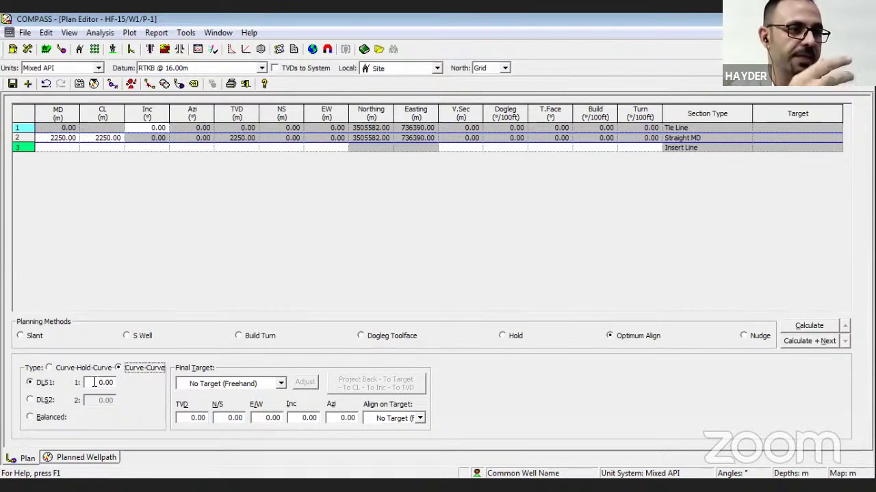
pyautogui.click(102, 383)
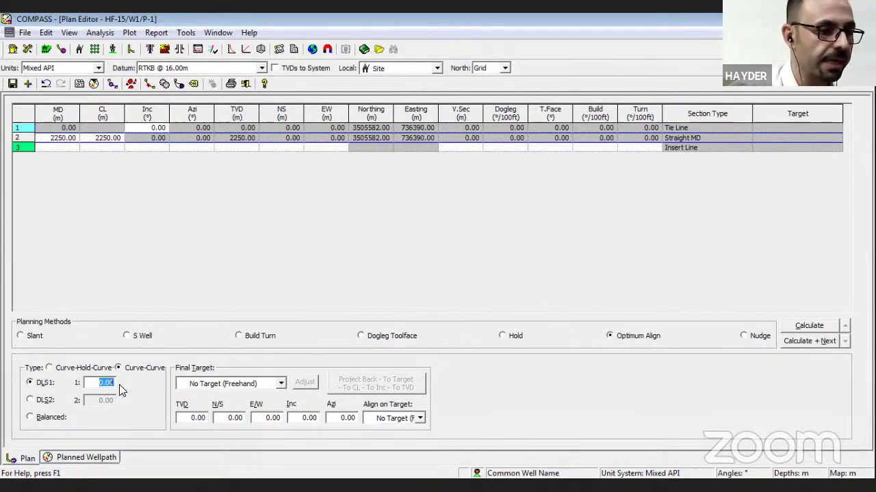
pyautogui.write('3')
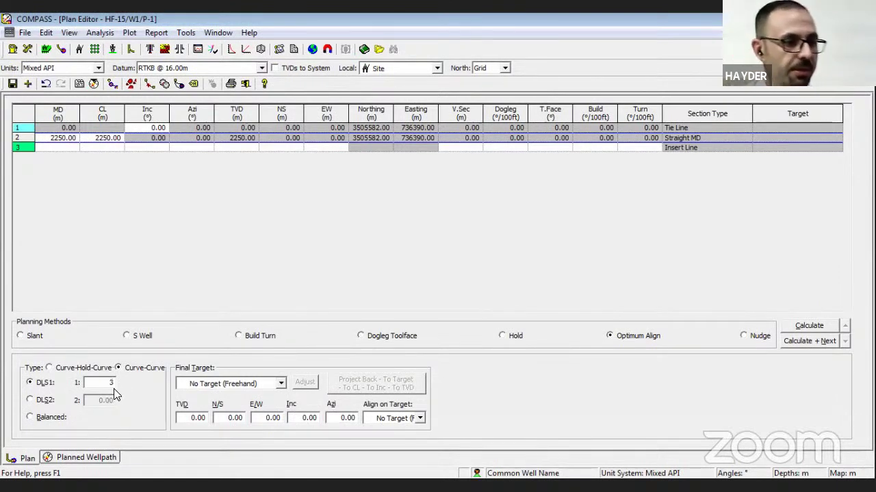
pyautogui.click(193, 385)
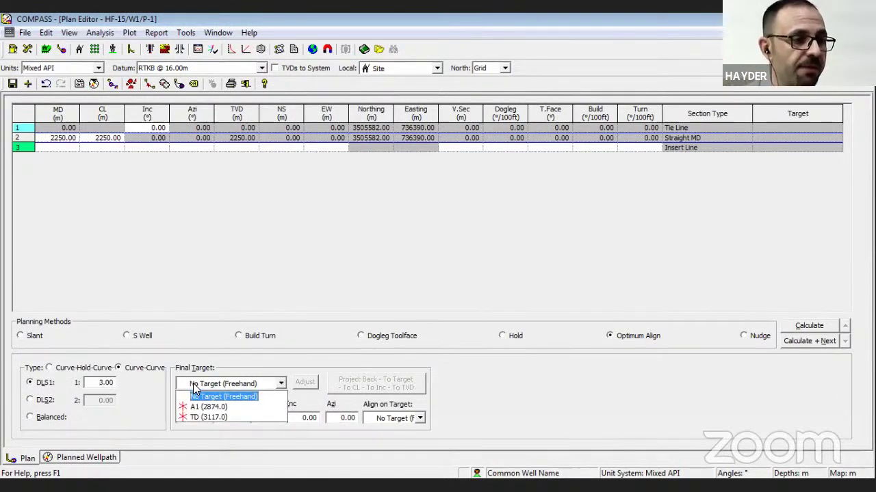
pyautogui.click(194, 417)
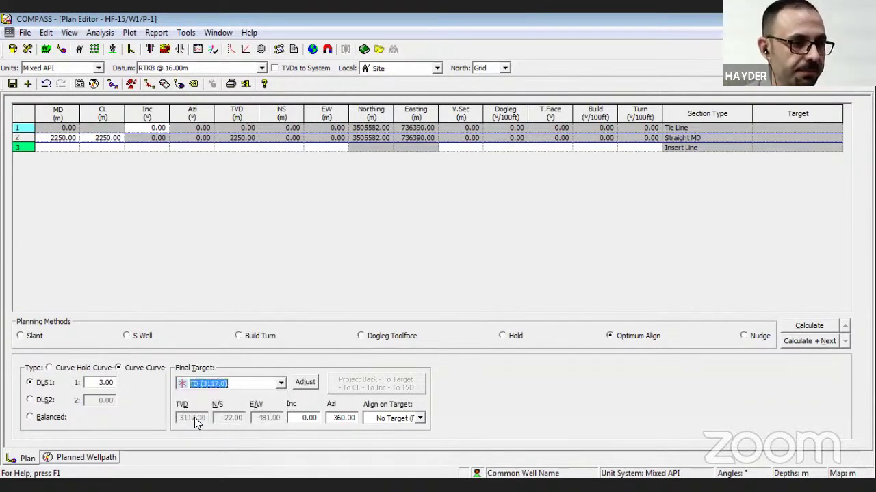
pyautogui.click(786, 341)
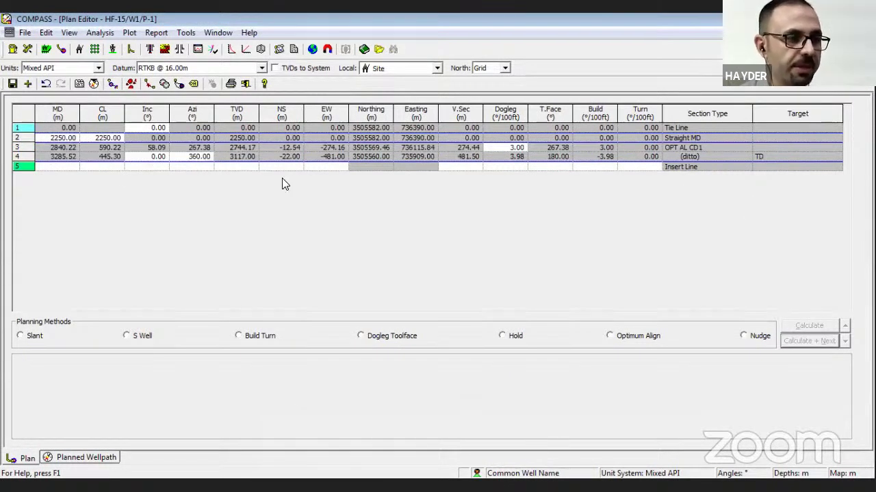
# Project the Optimum Align section back from TD to target A1 and calculate it, advancing to the next section.
pyautogui.click(115, 156)
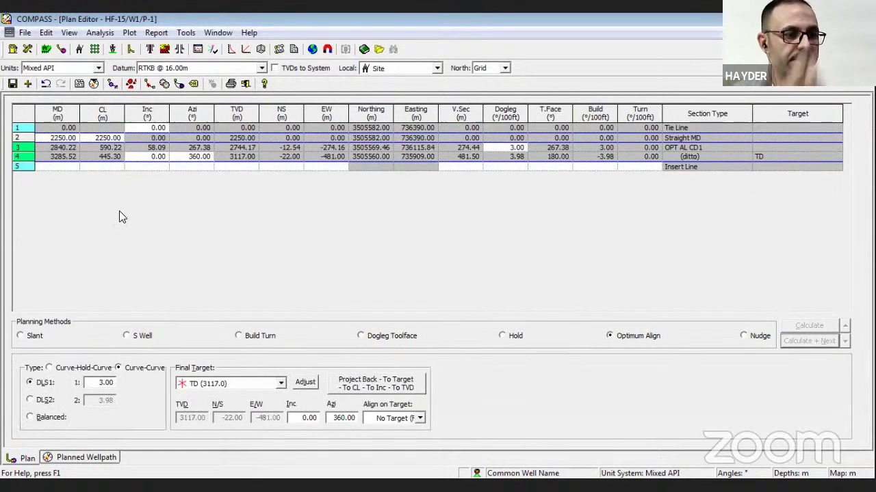
pyautogui.click(344, 387)
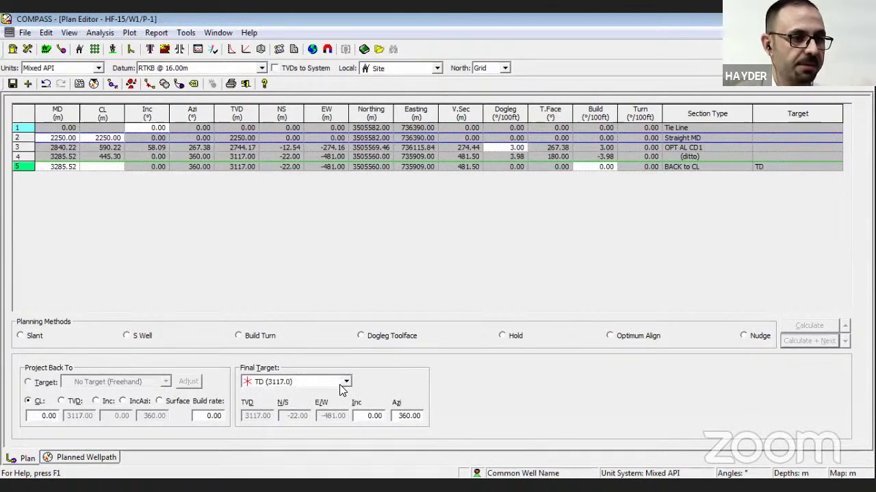
pyautogui.click(28, 382)
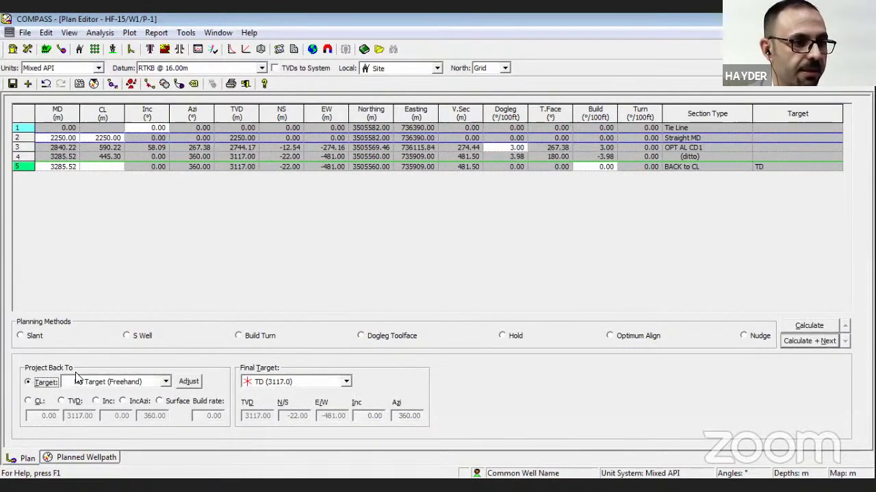
pyautogui.click(87, 381)
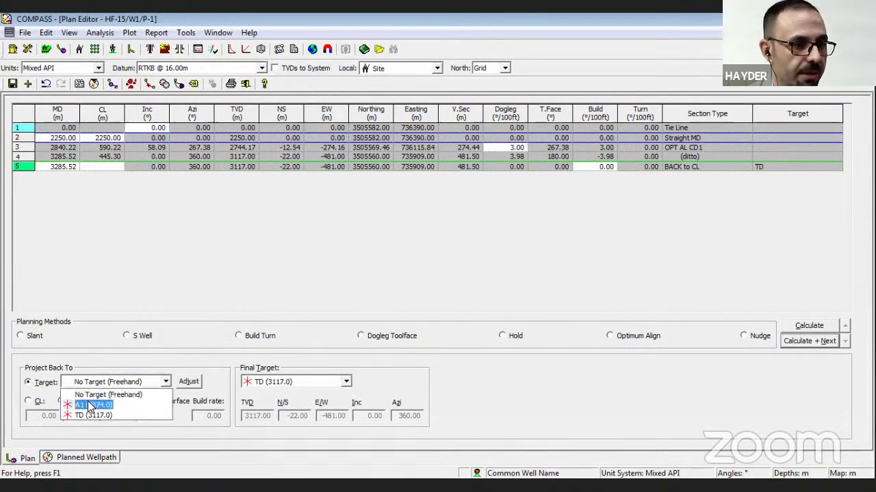
pyautogui.click(89, 405)
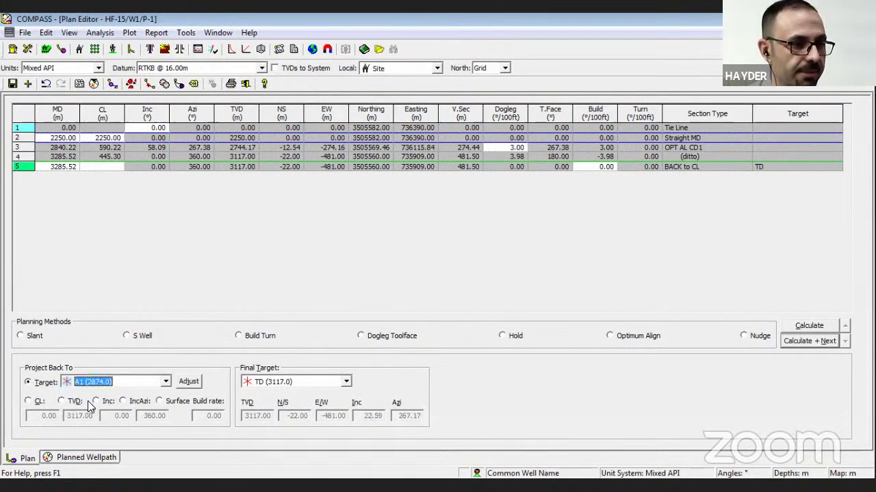
pyautogui.click(806, 340)
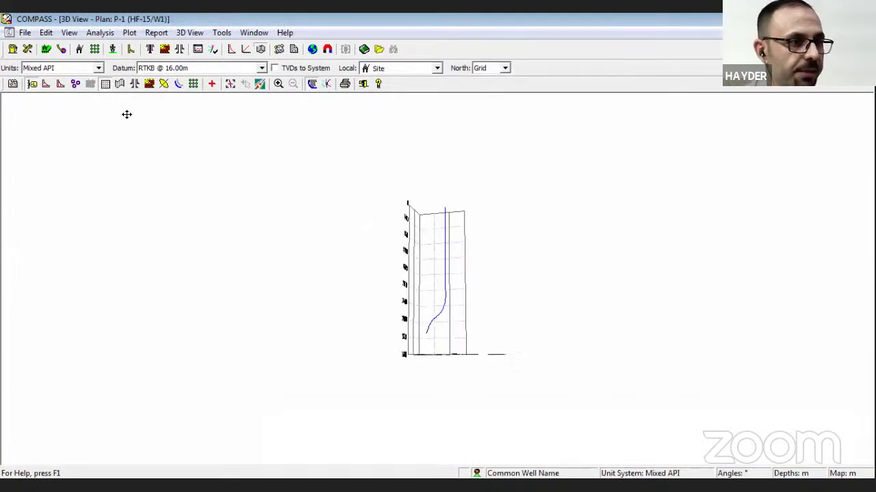
# Inspect the new wellpath in the 3D view with the targets displayed, checking how it passes through A1 and TD.
pyautogui.click(76, 83)
pyautogui.moveTo(283, 302); pyautogui.dragTo(283, 340)
pyautogui.moveTo(448, 356); pyautogui.dragTo(324, 341)
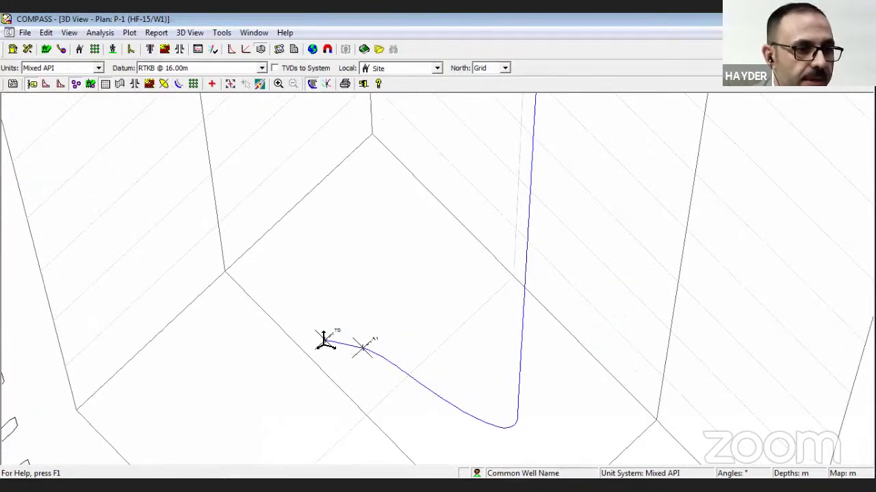
pyautogui.scroll(3, 685, 209)
pyautogui.scroll(4, 683, 209)
pyautogui.scroll(-5, 682, 210)
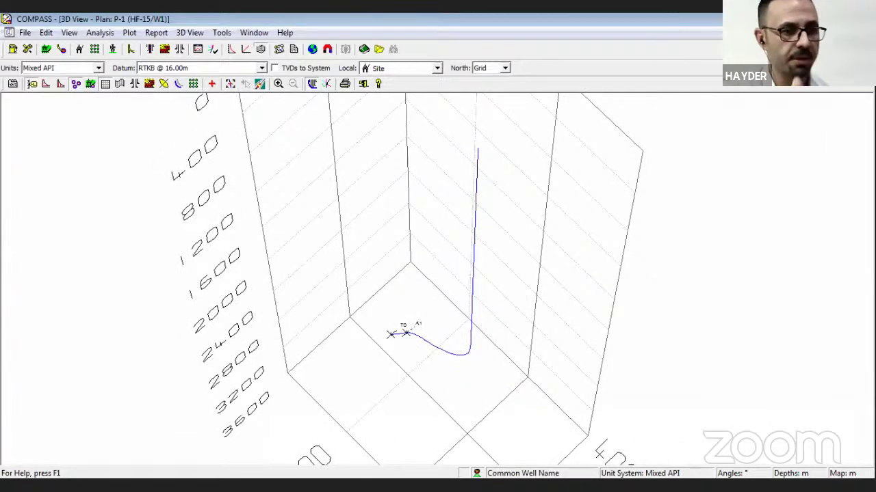
# Select the TRAINING REALWELLS PROJECT Sites #2 to #7, #10, #12 and #13 as offset designs for plan P-1.
pyautogui.hotkey('ctrl', 'Tab')
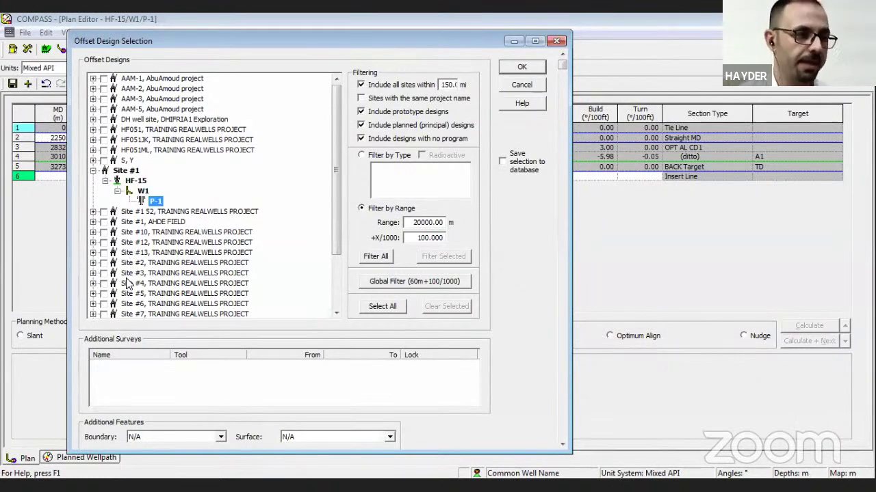
pyautogui.click(103, 232)
pyautogui.click(104, 242)
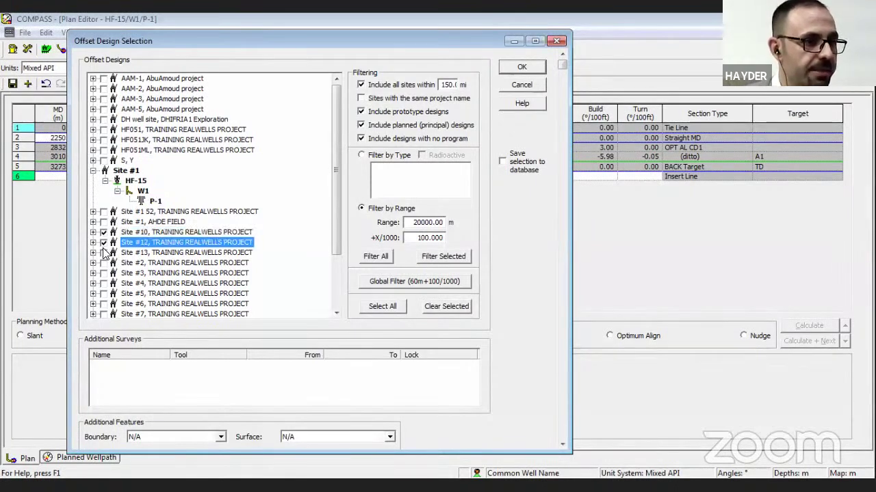
pyautogui.click(103, 253)
pyautogui.click(103, 263)
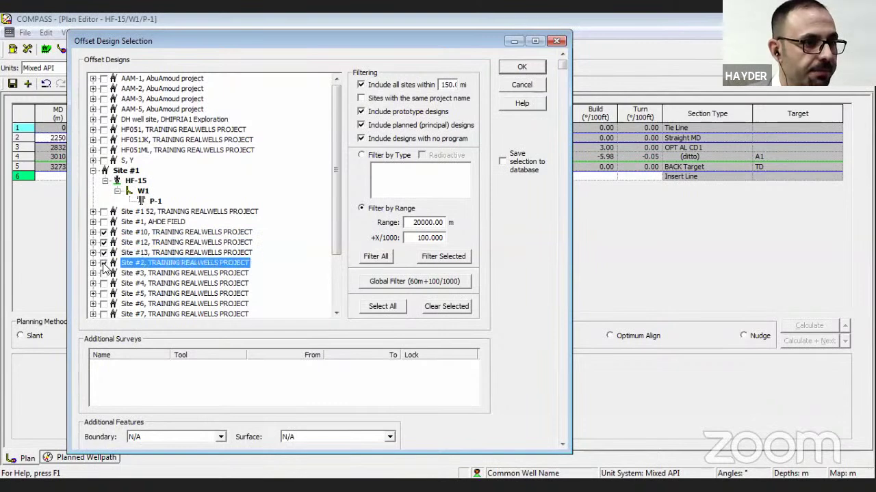
pyautogui.click(103, 274)
pyautogui.click(104, 284)
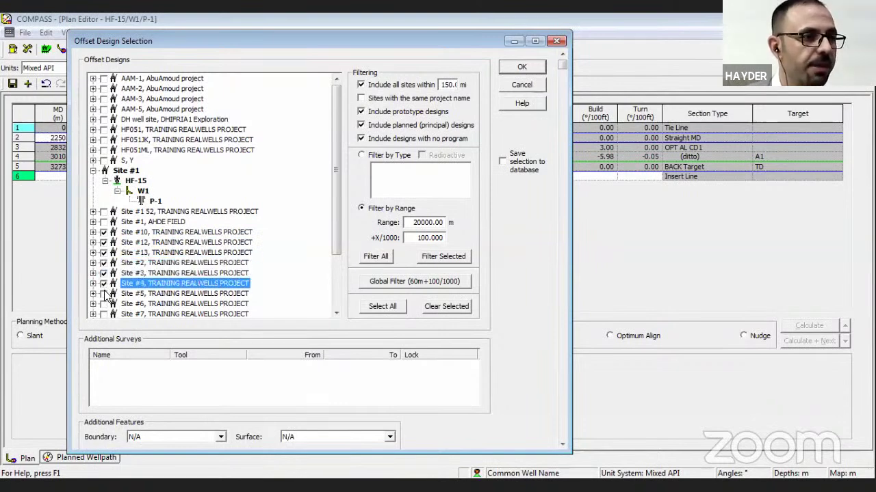
pyautogui.click(104, 294)
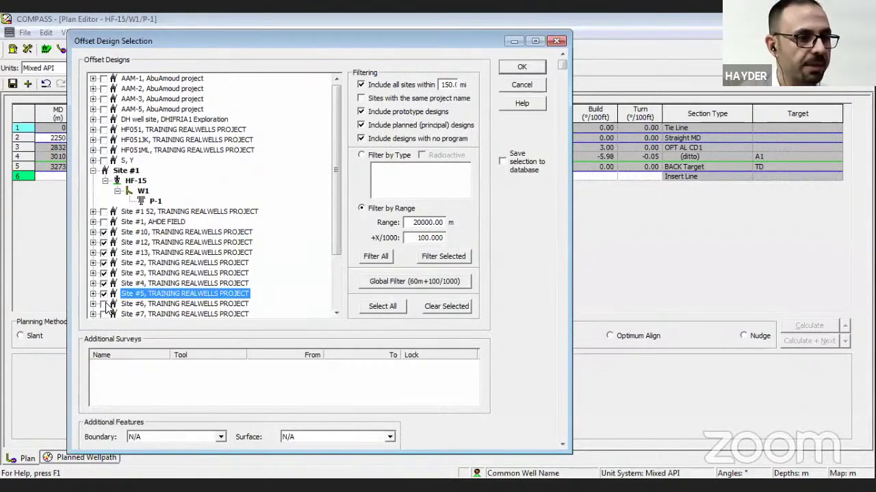
pyautogui.click(104, 303)
pyautogui.click(103, 314)
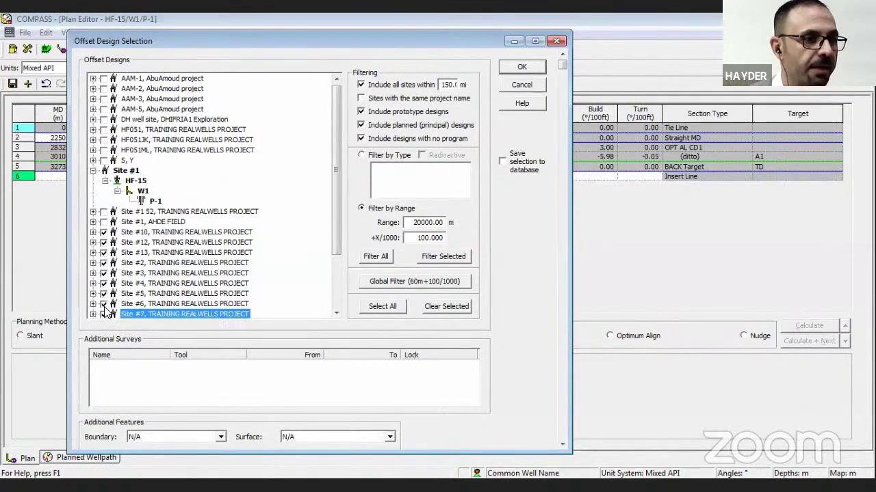
pyautogui.moveTo(341, 222); pyautogui.dragTo(335, 261)
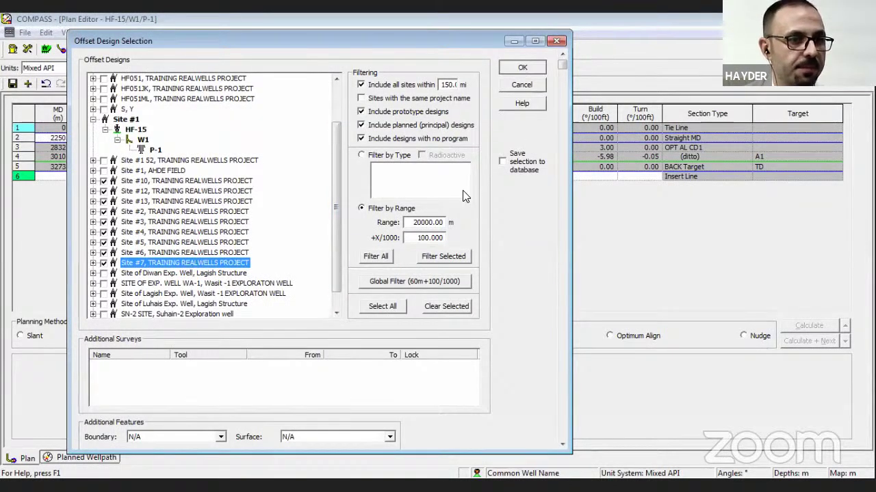
pyautogui.press('Return')
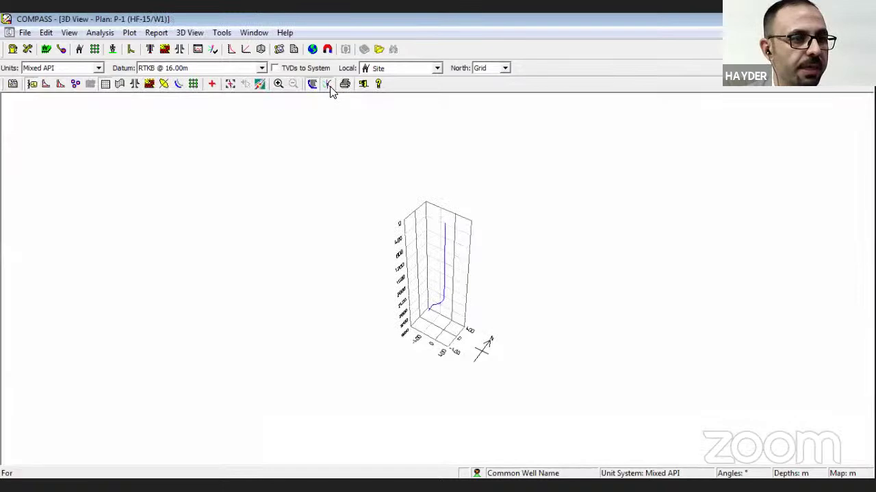
# Show the offset wells and targets in the 3D view and examine how close the planned wellpath runs to the neighbouring wells.
pyautogui.click(329, 85)
pyautogui.moveTo(416, 269); pyautogui.dragTo(81, 85)
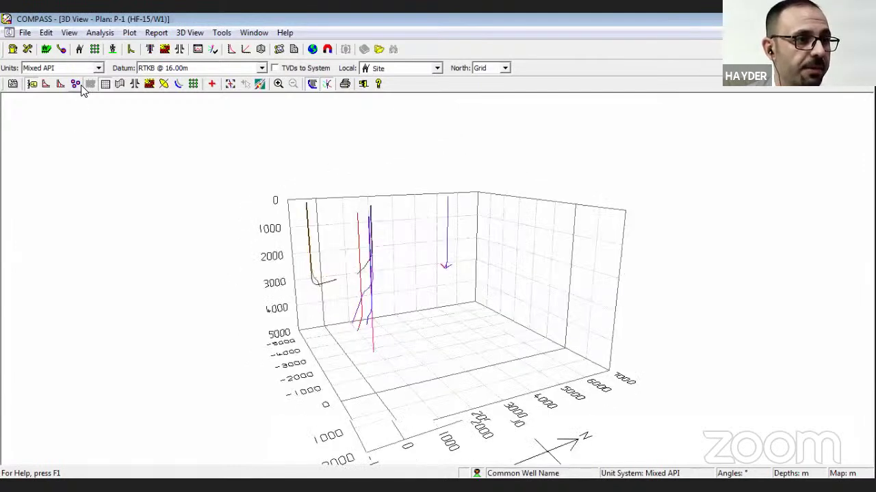
pyautogui.click(76, 84)
pyautogui.moveTo(358, 293); pyautogui.dragTo(168, 326)
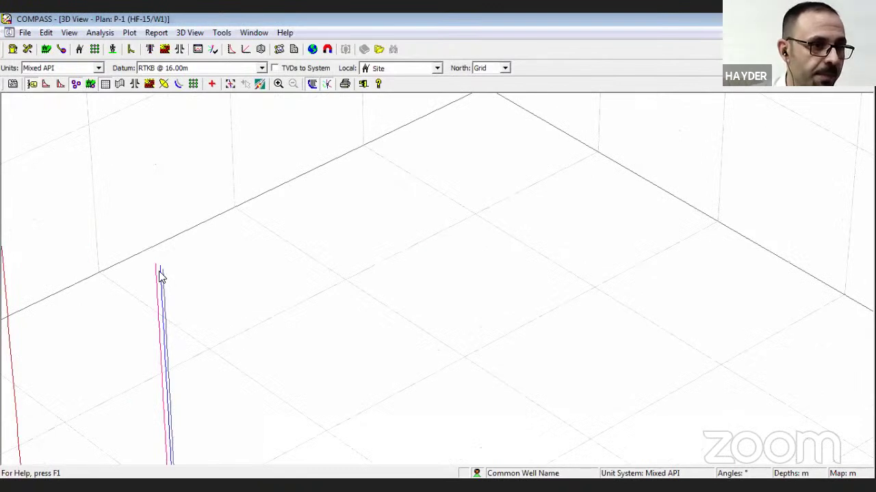
pyautogui.moveTo(161, 273); pyautogui.dragTo(234, 214)
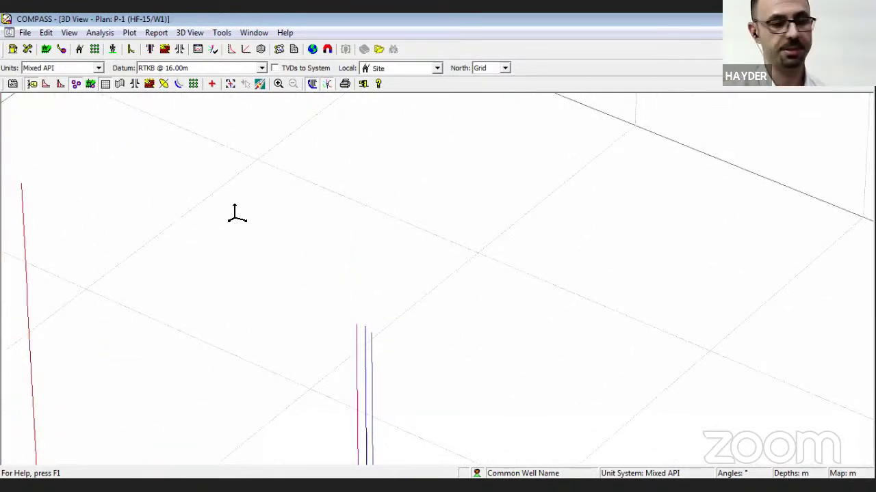
pyautogui.moveTo(262, 268); pyautogui.dragTo(287, 198)
pyautogui.scroll(-3, 401, 143)
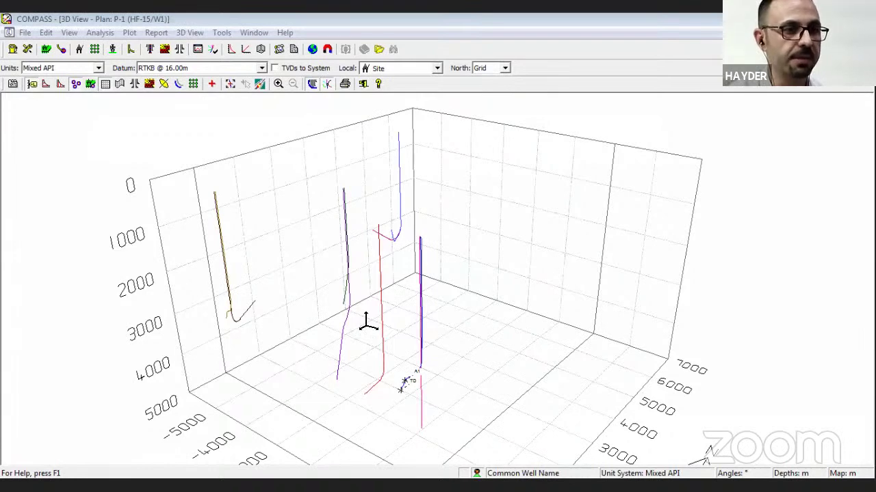
pyautogui.moveTo(361, 317); pyautogui.dragTo(342, 254)
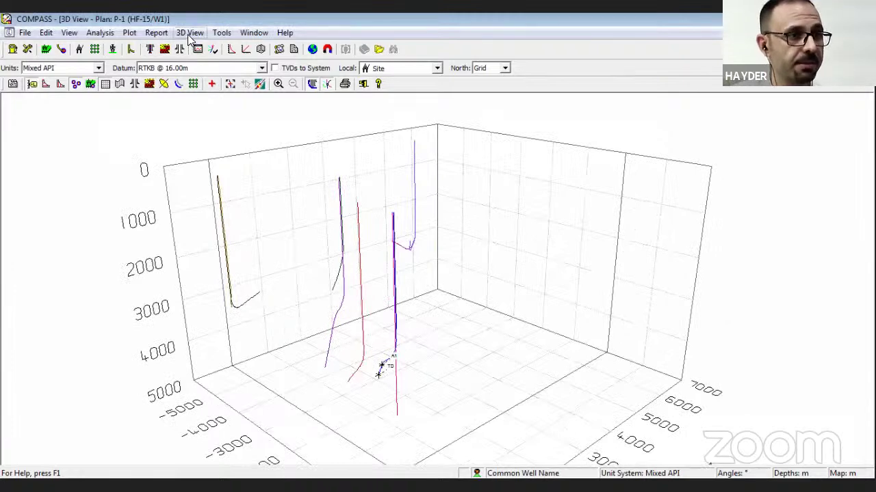
# Try to preview the Anticollision with Risk report for plan P-1.
pyautogui.click(159, 34)
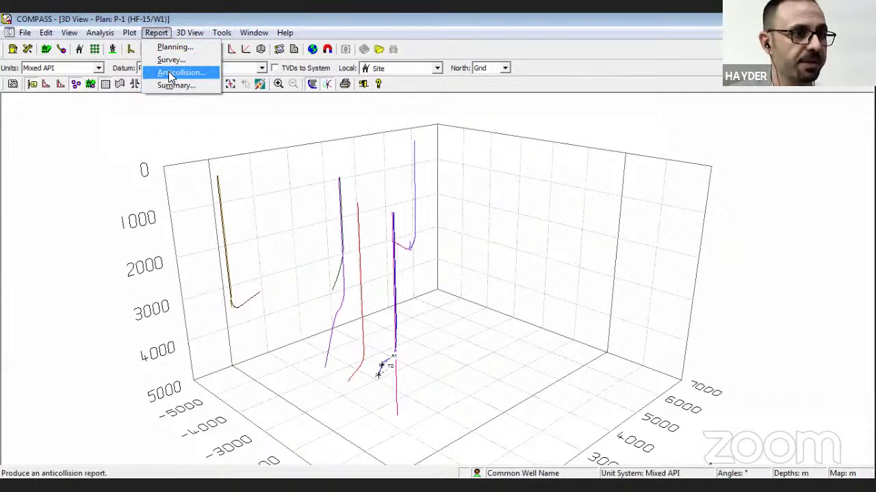
pyautogui.click(171, 72)
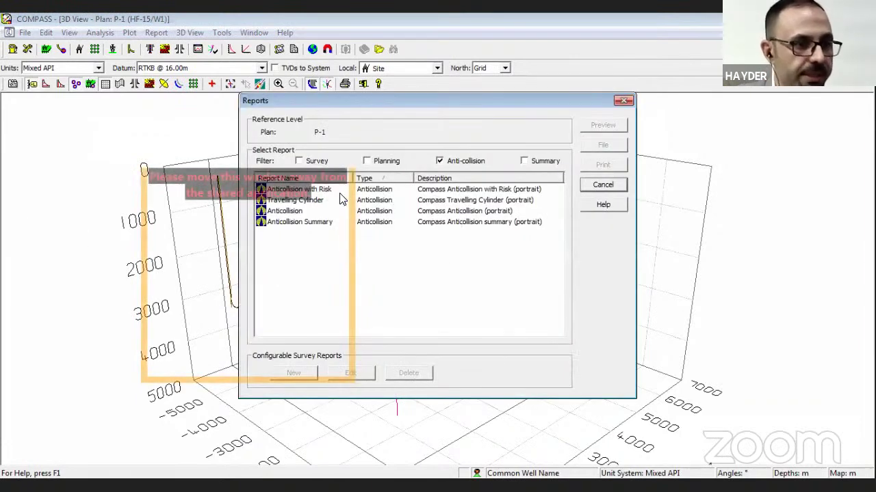
pyautogui.click(323, 192)
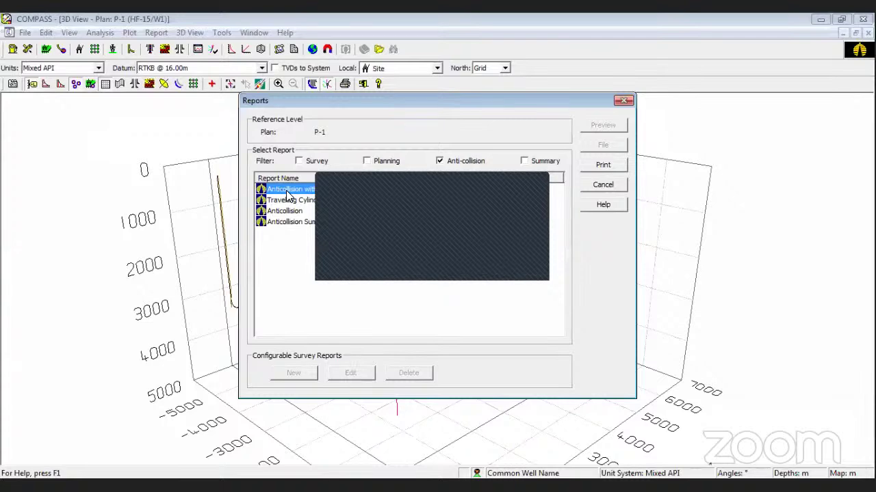
pyautogui.doubleClick(288, 193)
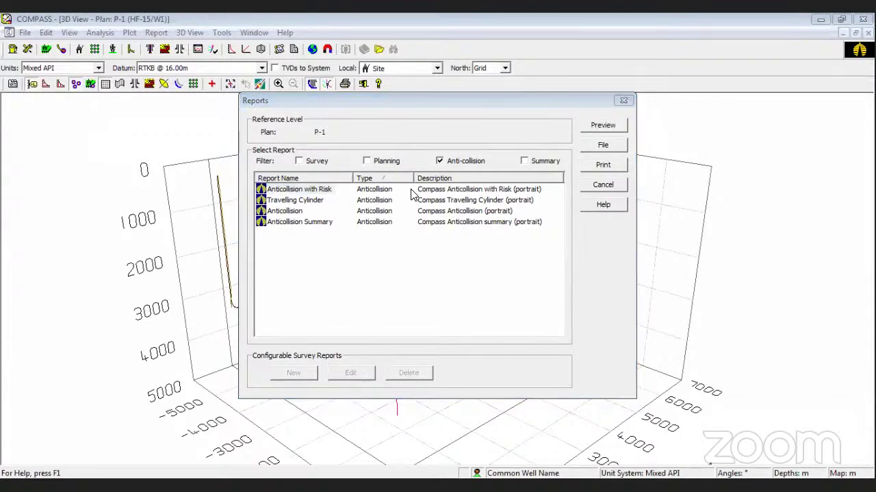
pyautogui.click(601, 123)
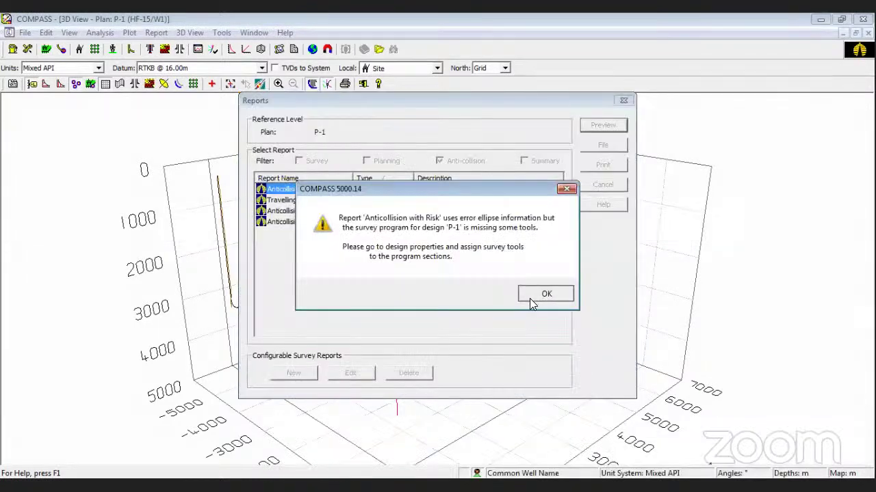
pyautogui.click(544, 292)
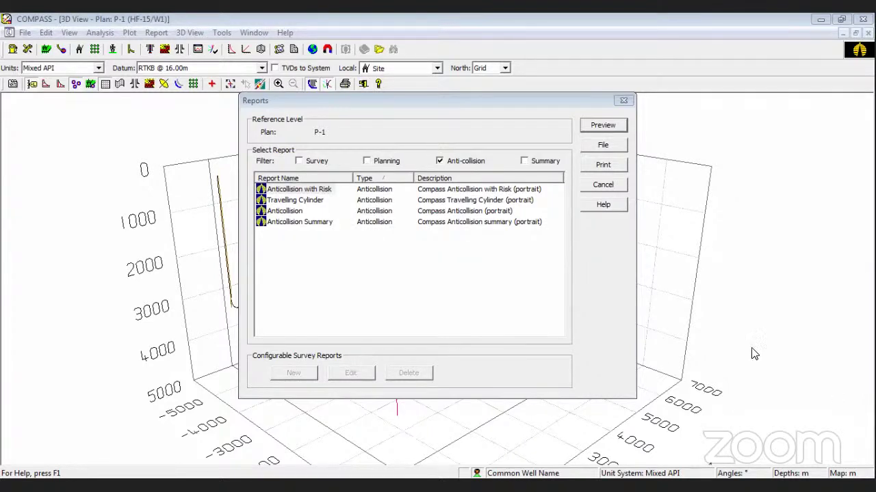
pyautogui.click(425, 174)
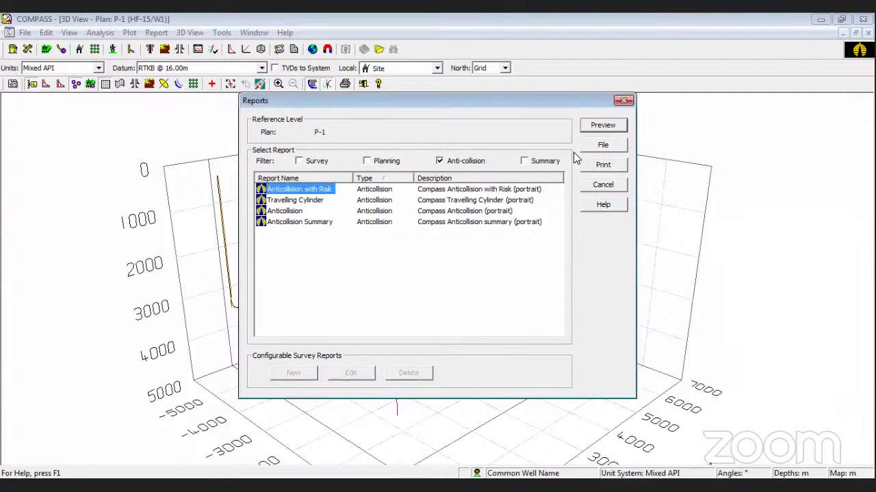
pyautogui.click(597, 126)
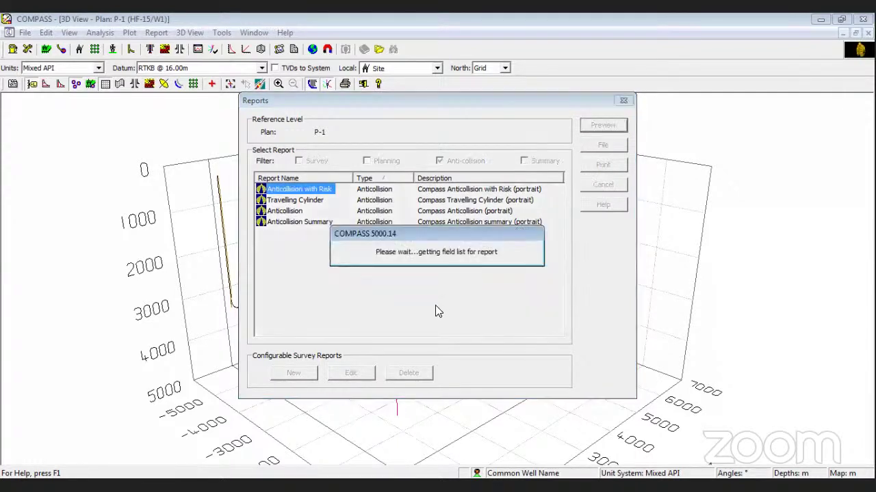
pyautogui.press('Return')
# Try to preview the standard Anticollision report for plan P-1, and close the report selection.
pyautogui.click(286, 211)
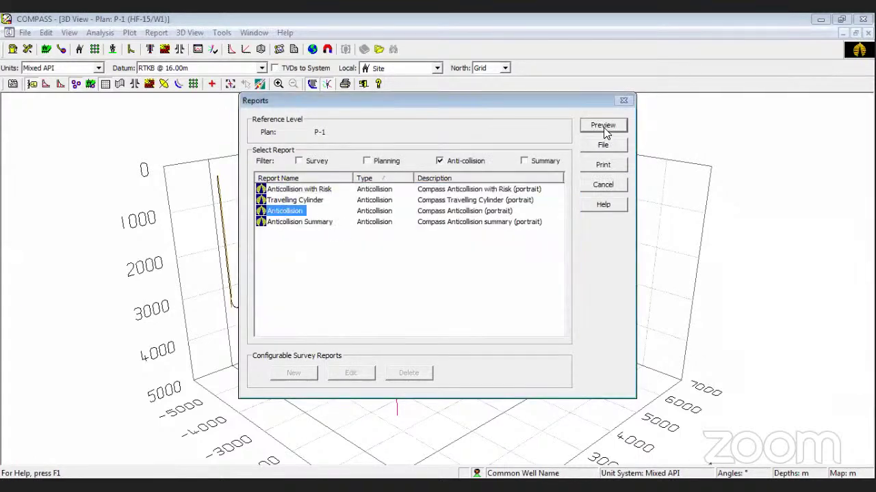
pyautogui.click(603, 128)
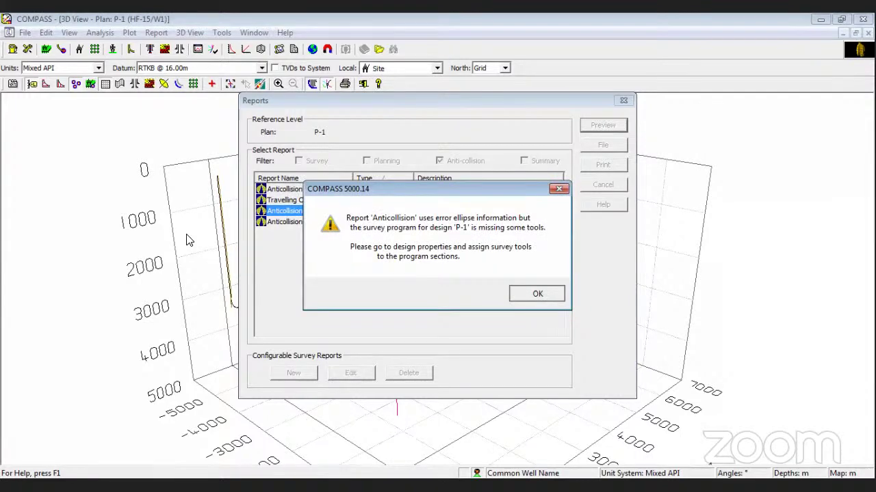
pyautogui.press('Return')
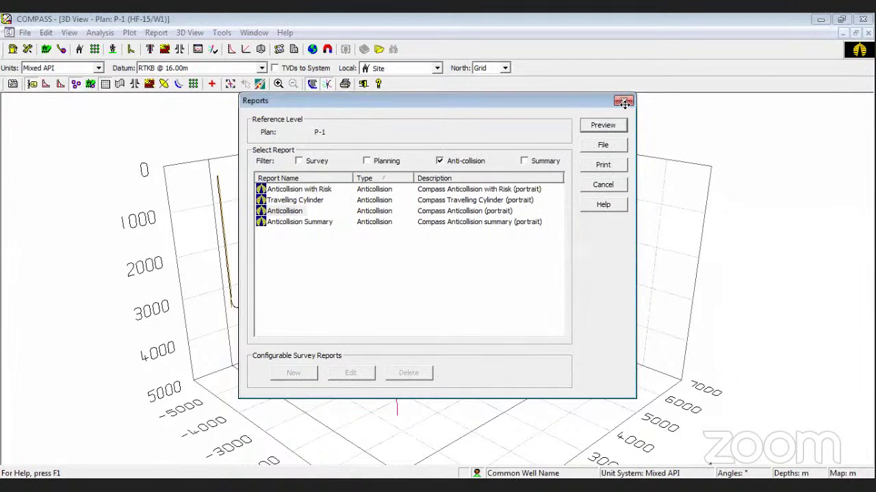
pyautogui.press('Escape')
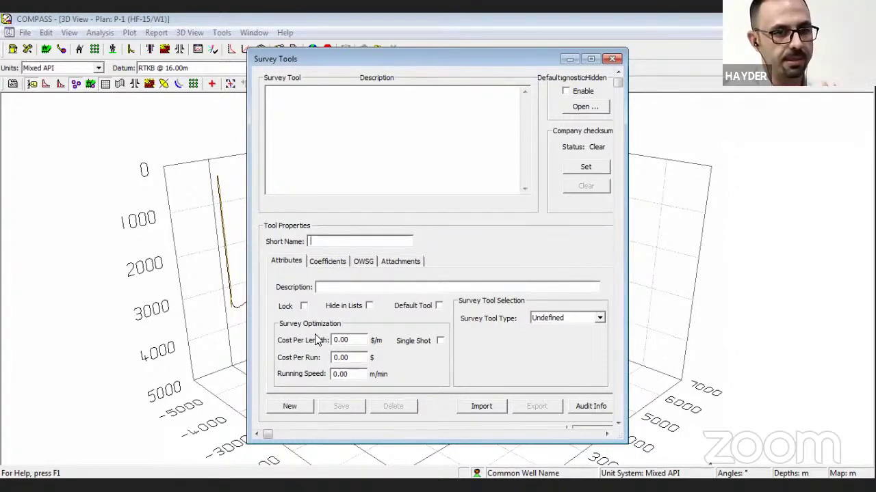
# Create and save a survey tool named MWD, making it the default tool with the tool type Magnetic.
pyautogui.write('MWD')
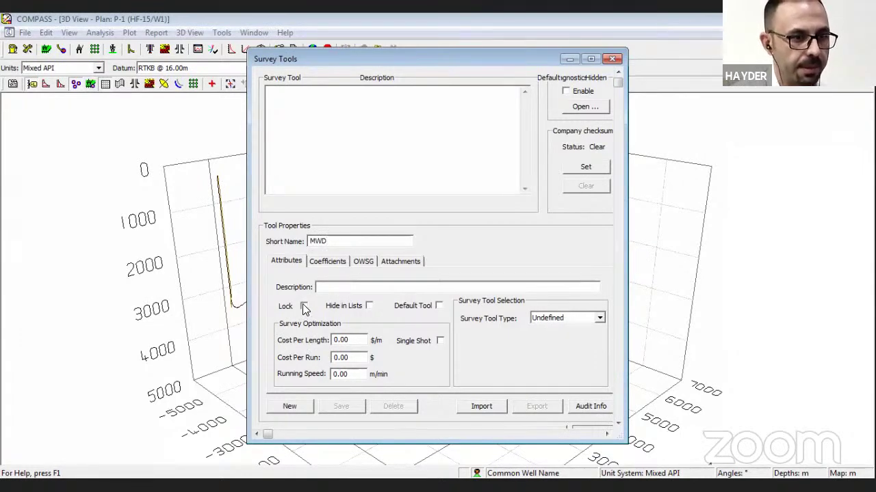
pyautogui.click(439, 306)
pyautogui.click(566, 318)
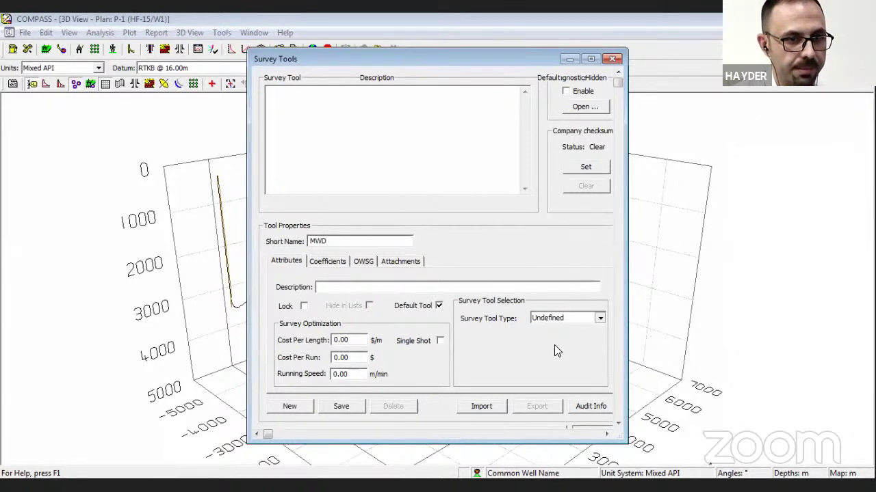
pyautogui.click(545, 354)
pyautogui.click(346, 407)
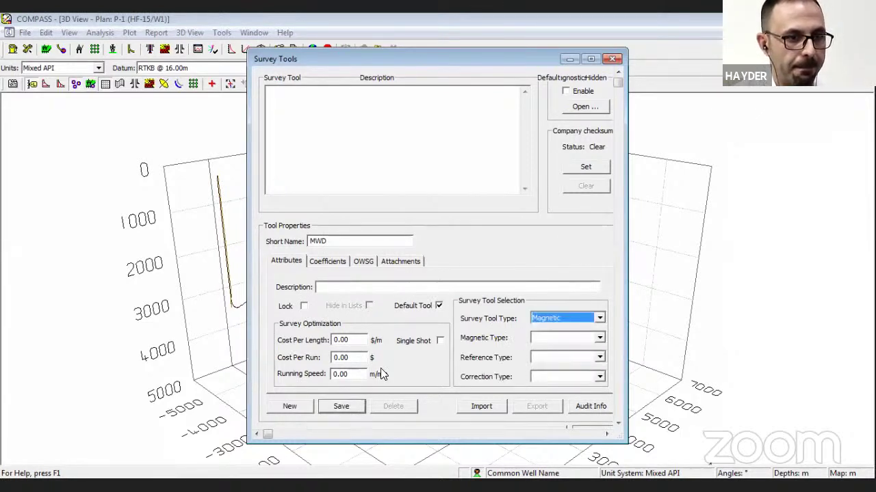
pyautogui.click(448, 282)
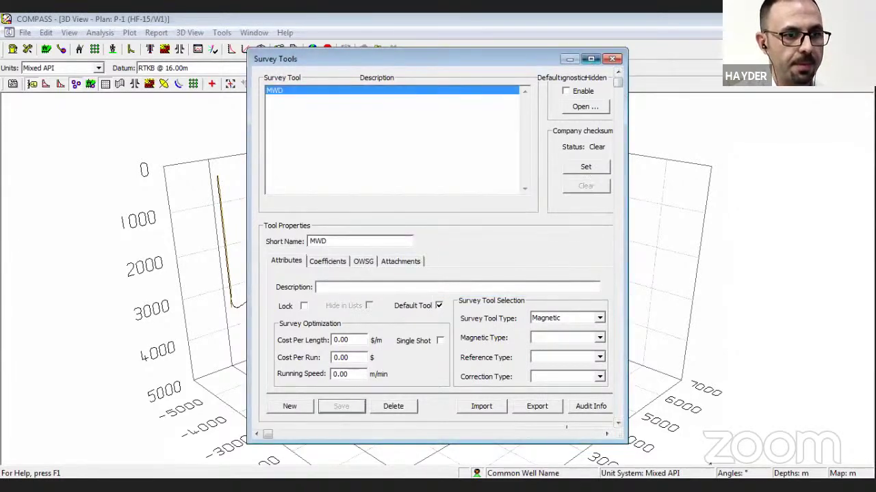
pyautogui.click(591, 59)
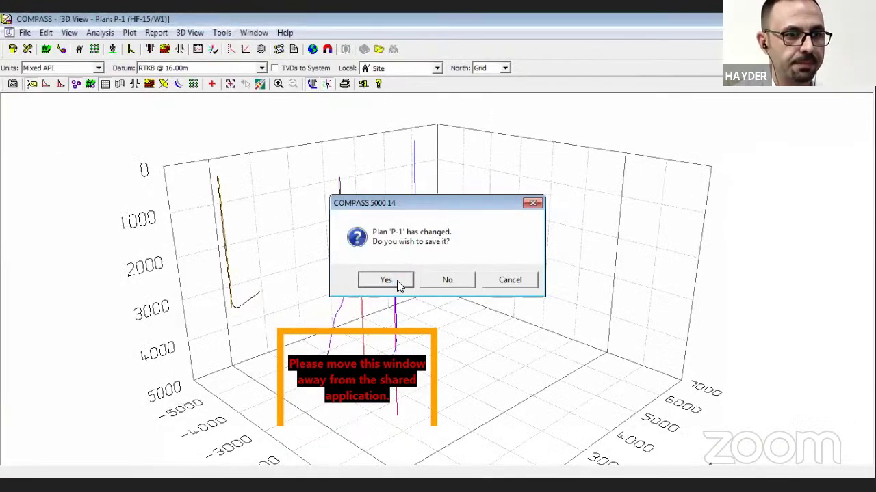
# Save the changes to plan P-1 and open the Anticollision with Risk report options, closing them without generating the report.
pyautogui.click(400, 286)
pyautogui.click(328, 86)
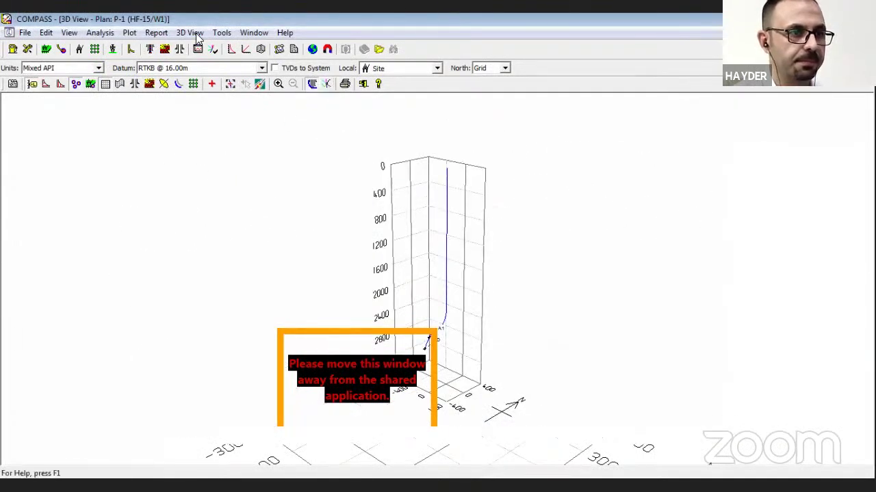
pyautogui.click(156, 32)
pyautogui.click(173, 71)
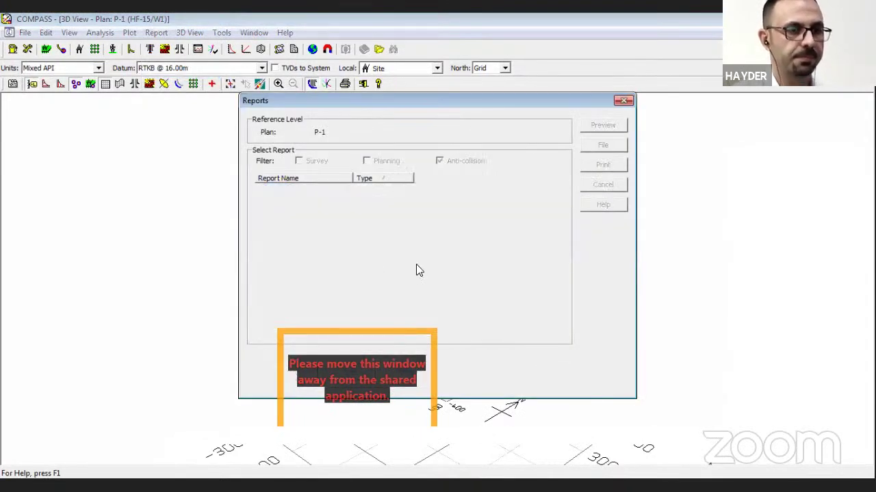
pyautogui.click(546, 166)
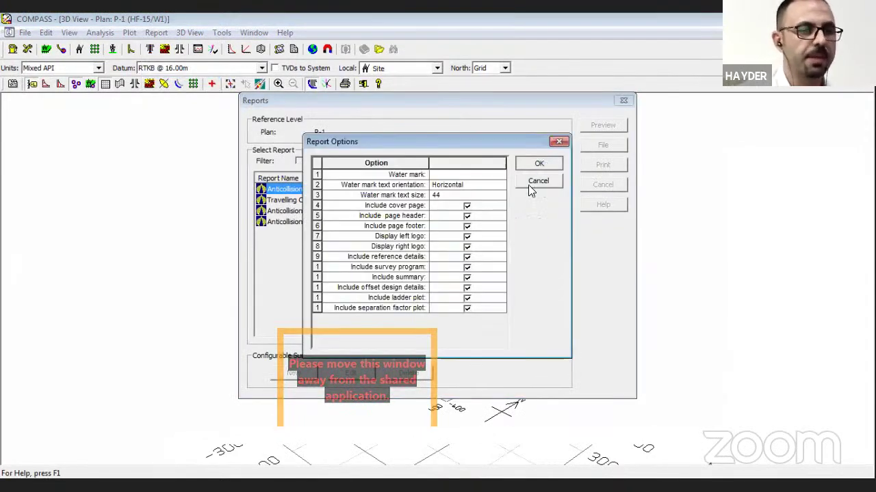
pyautogui.click(560, 141)
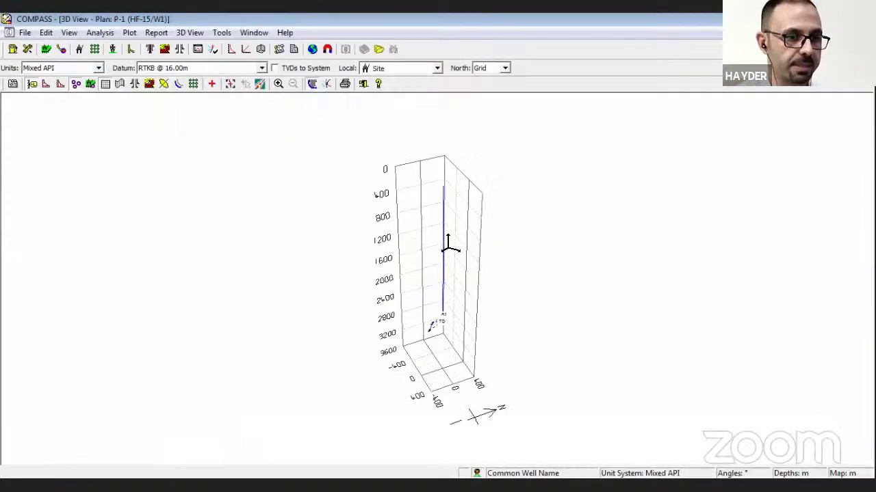
# Inspect plan P-1's wellpath in the 3D view with the plan section annotations and projection lines shown, and close the view.
pyautogui.scroll(3, 289, 190)
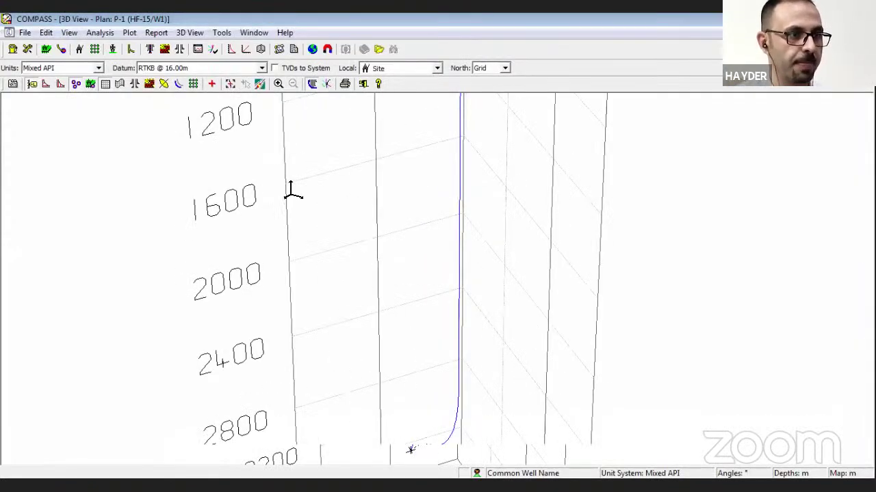
pyautogui.scroll(-1, 289, 182)
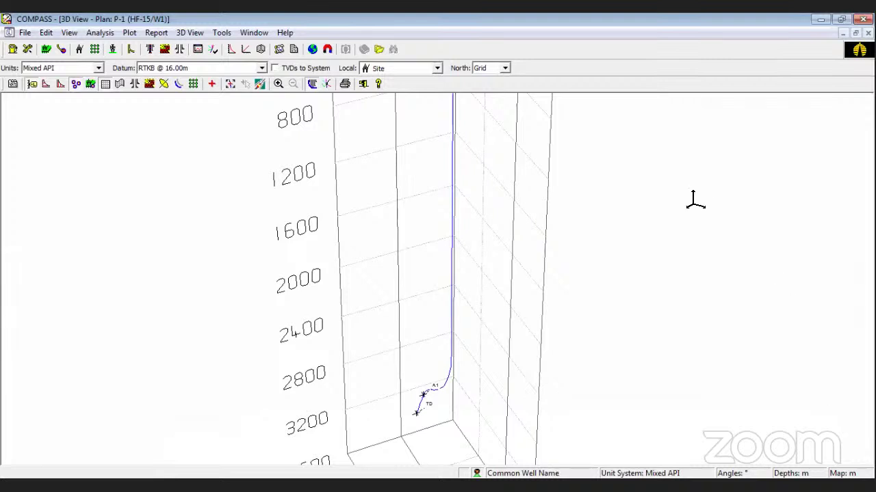
pyautogui.moveTo(694, 200); pyautogui.dragTo(478, 208)
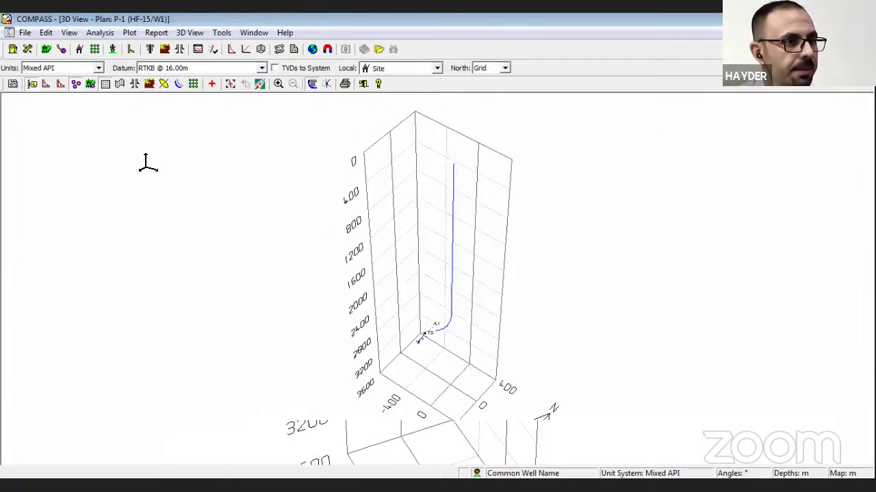
pyautogui.click(46, 84)
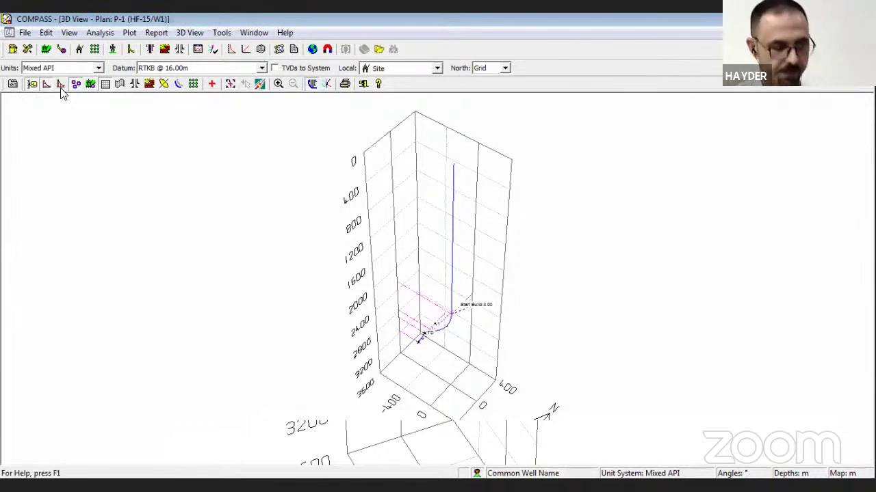
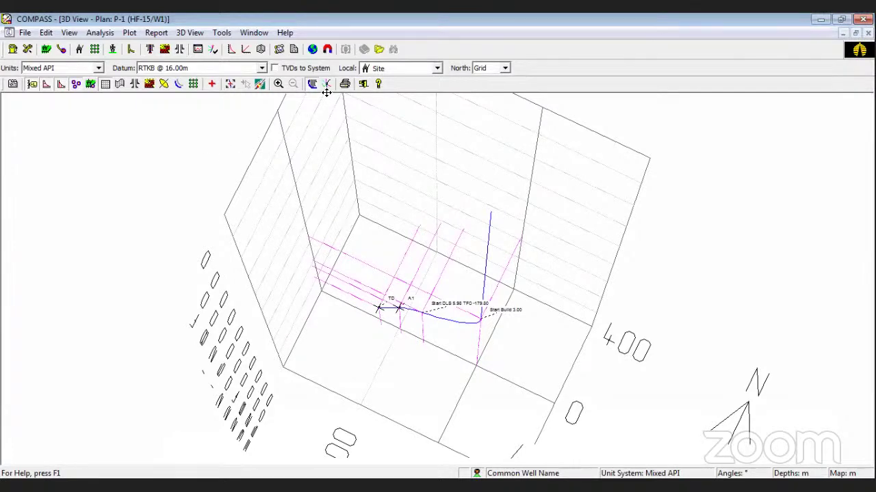
pyautogui.click(868, 33)
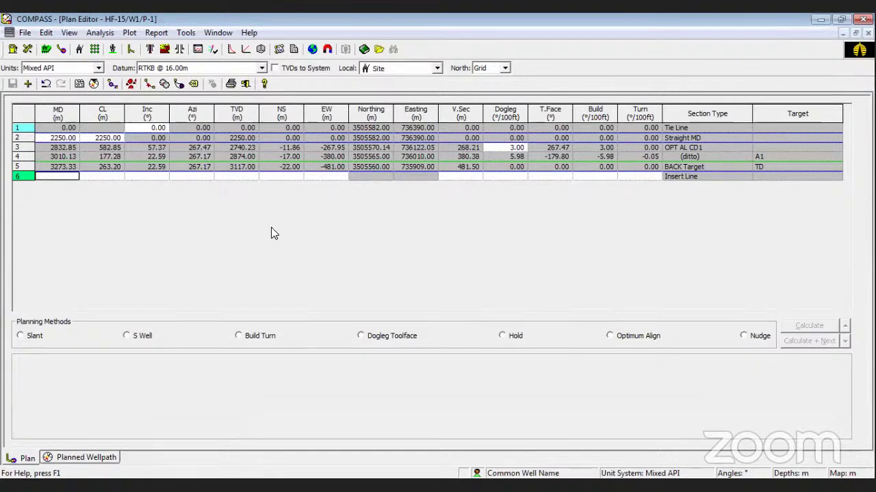
# Review the planning method settings of the Optimum Align section to target A1 and the project-back section to target TD.
pyautogui.click(103, 156)
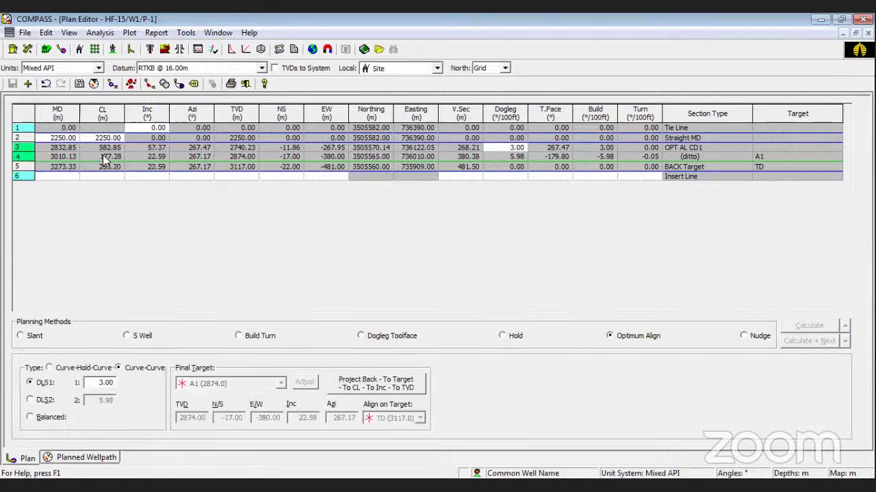
pyautogui.click(137, 166)
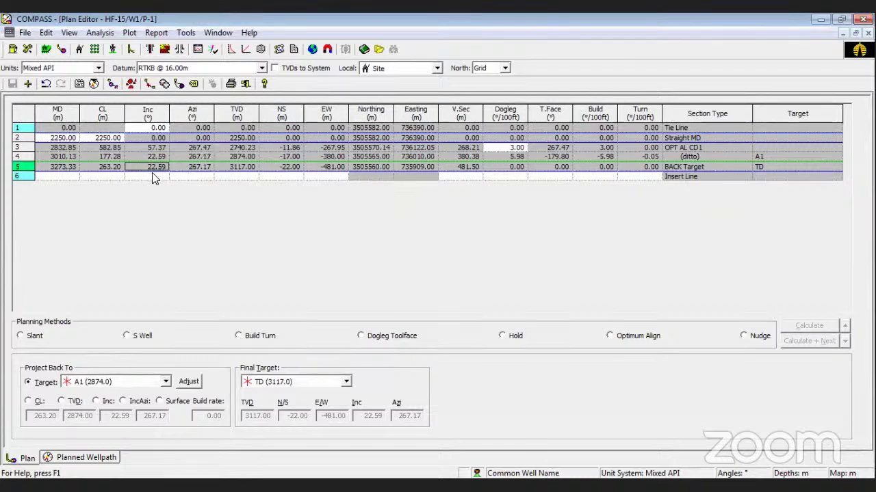
pyautogui.click(141, 156)
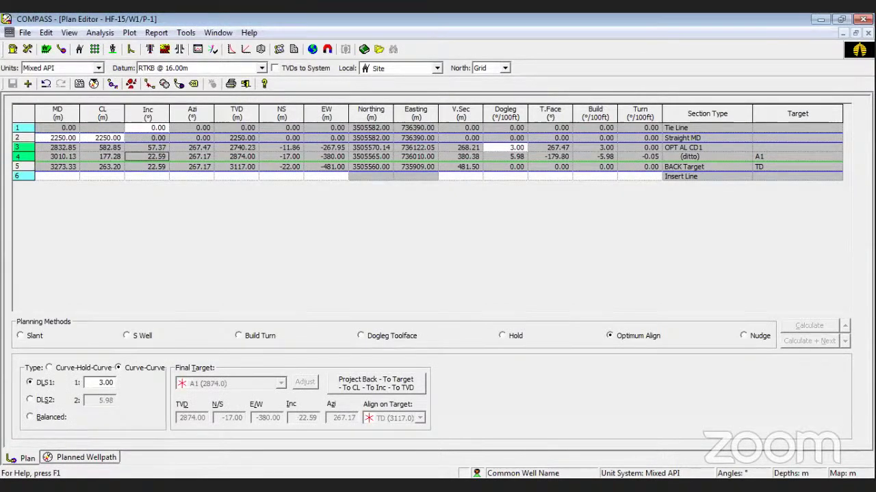